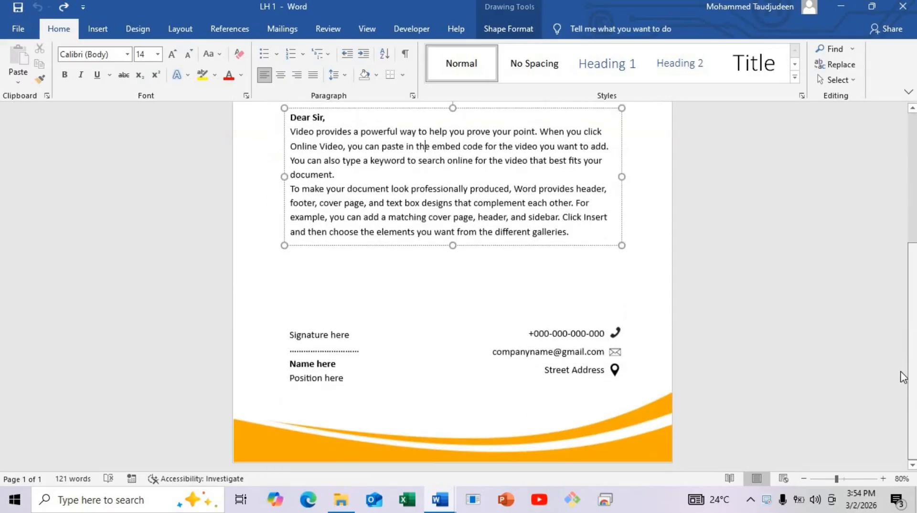
View the whole finished letterhead page at 50% zoom
{"action": "left_click", "coordinate": [805, 479]}
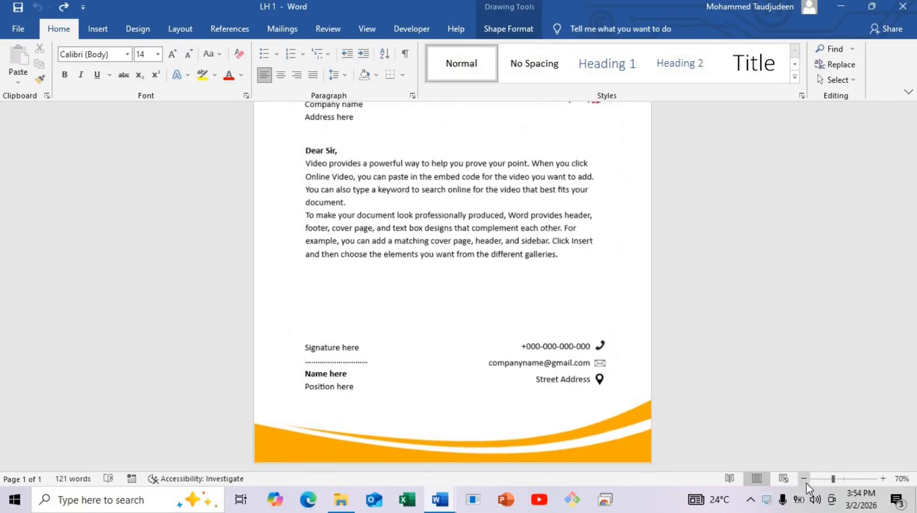
{"action": "left_click", "coordinate": [805, 479]}
{"action": "left_click", "coordinate": [805, 479]}
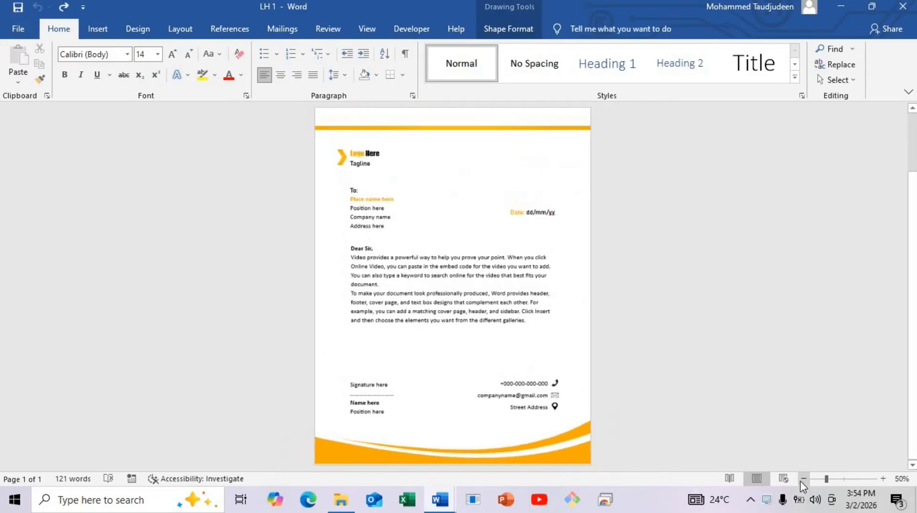
{"action": "left_click", "coordinate": [488, 179]}
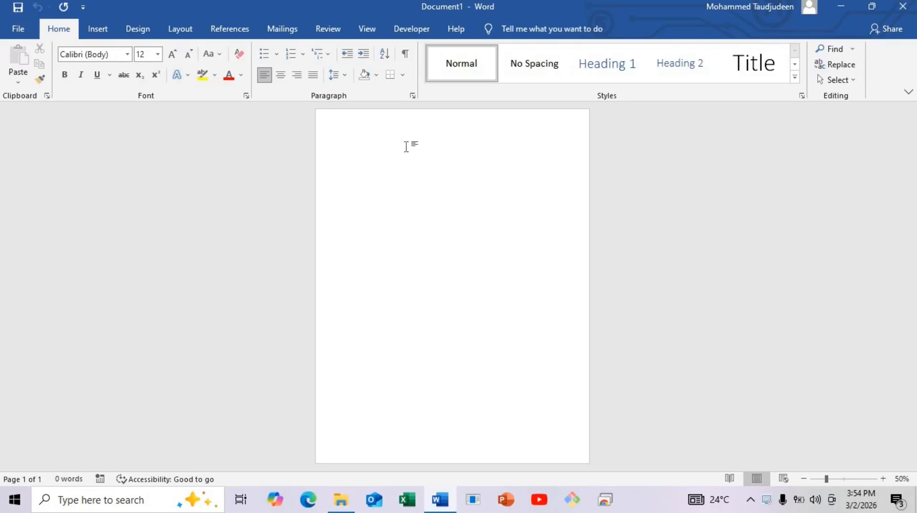
Draw a thin rectangle about 0.21" high and 8.04" wide across the top of the blank page, ending at its right edge
{"action": "left_click", "coordinate": [94, 33]}
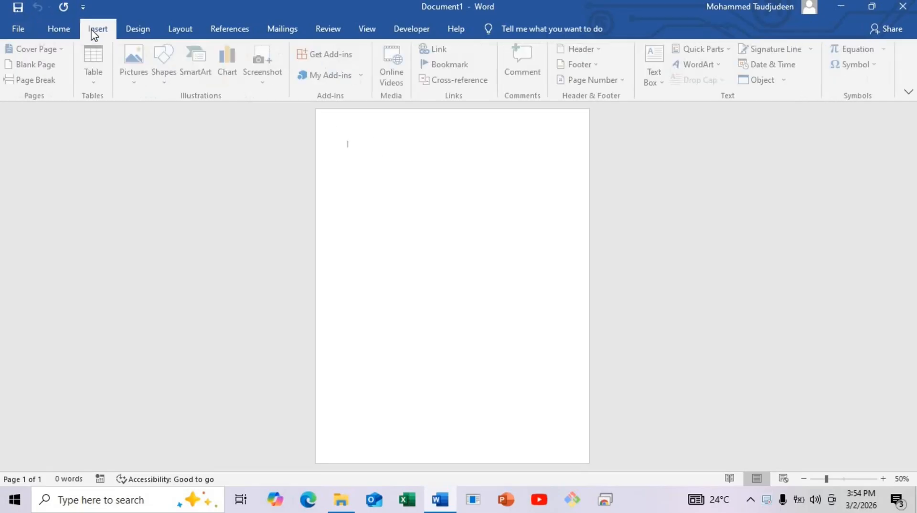
{"action": "left_click", "coordinate": [159, 75]}
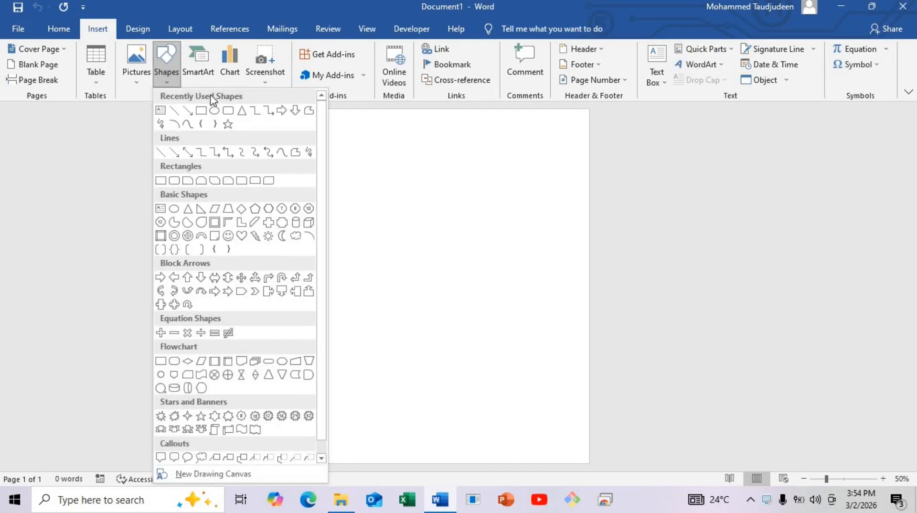
{"action": "left_click", "coordinate": [202, 114]}
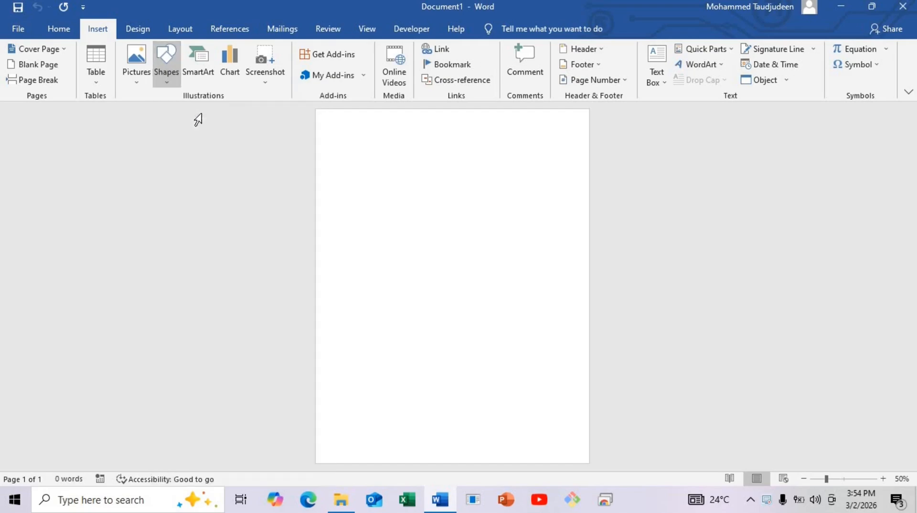
{"action": "left_click_drag", "start_coordinate": [329, 119], "coordinate": [589, 126]}
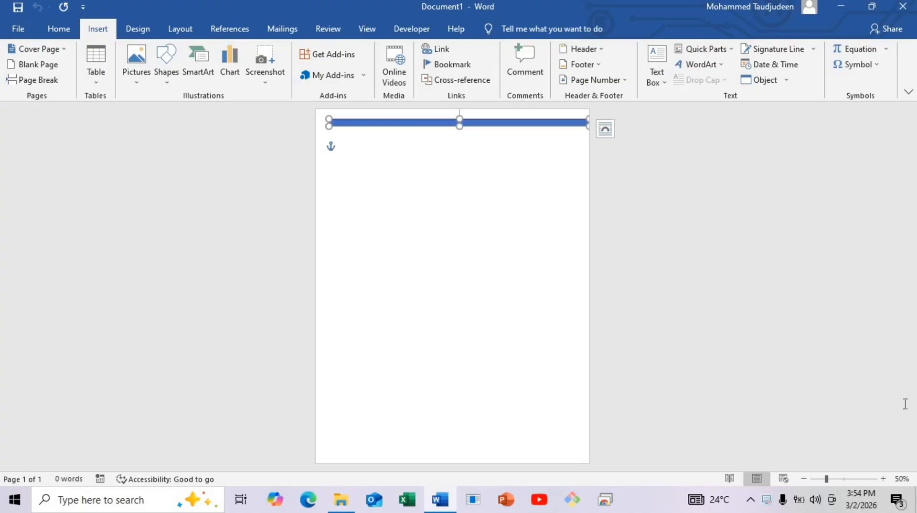
Extend the rectangle to the page's left edge so it spans the full 8.5" width
{"action": "left_click", "coordinate": [884, 479]}
{"action": "left_click", "coordinate": [884, 479]}
{"action": "left_click", "coordinate": [884, 479]}
{"action": "left_click", "coordinate": [414, 128]}
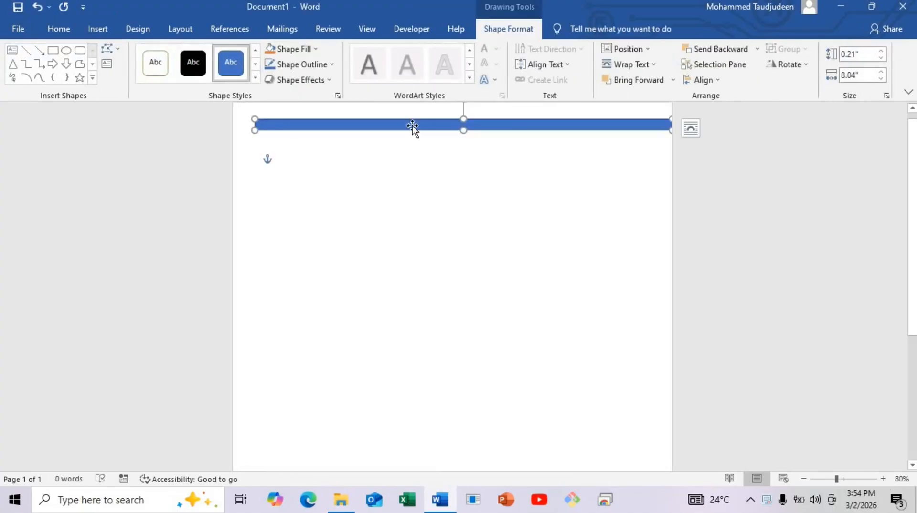
{"action": "left_click_drag", "start_coordinate": [253, 127], "coordinate": [227, 136]}
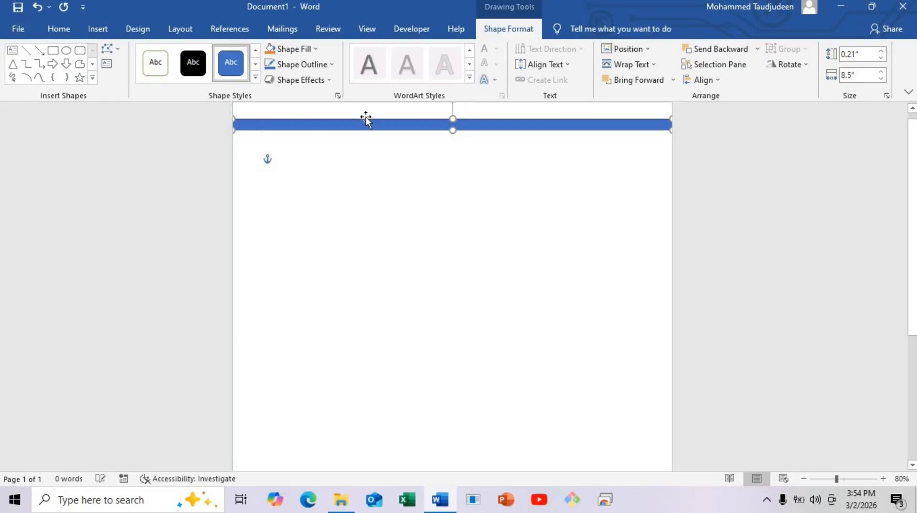
Remove the bar's outline and increase its height to 0.23"
{"action": "left_click", "coordinate": [330, 65]}
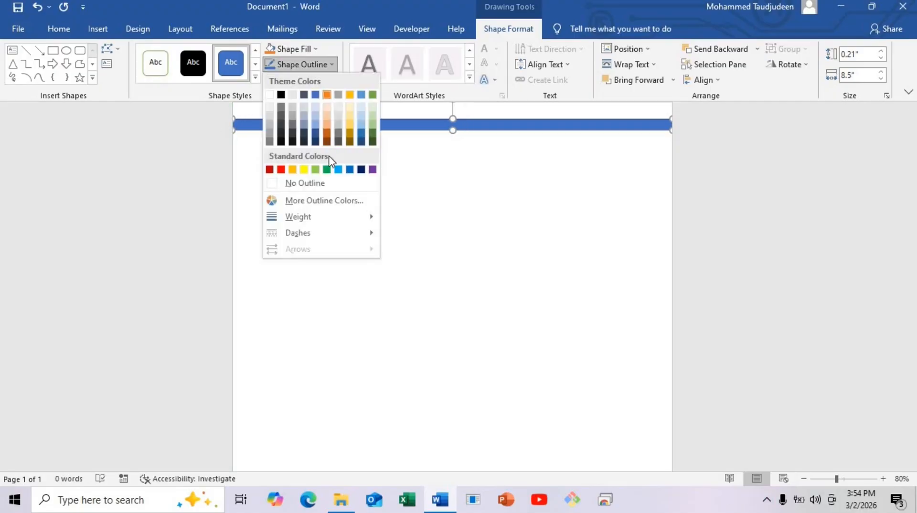
{"action": "left_click", "coordinate": [313, 183]}
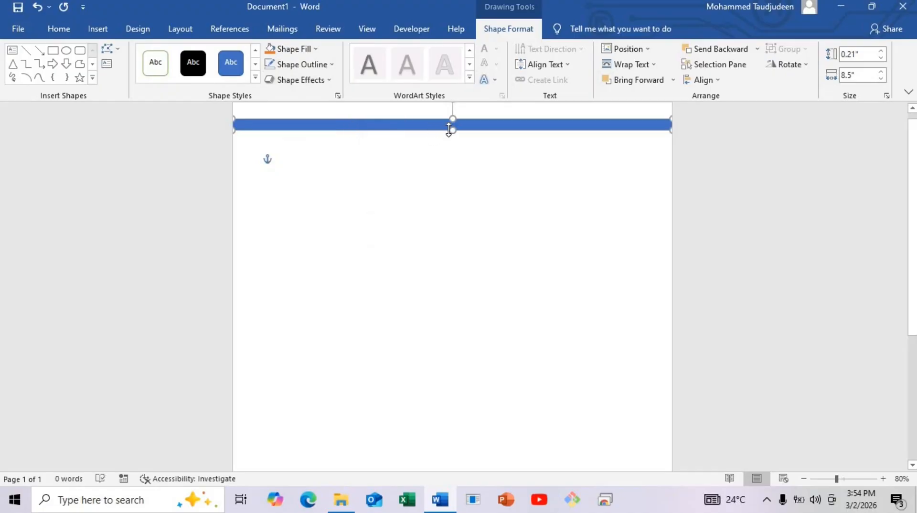
{"action": "left_click_drag", "start_coordinate": [449, 129], "coordinate": [449, 131]}
{"action": "scroll", "coordinate": [449, 133], "scroll_direction": "up", "scroll_amount": 1}
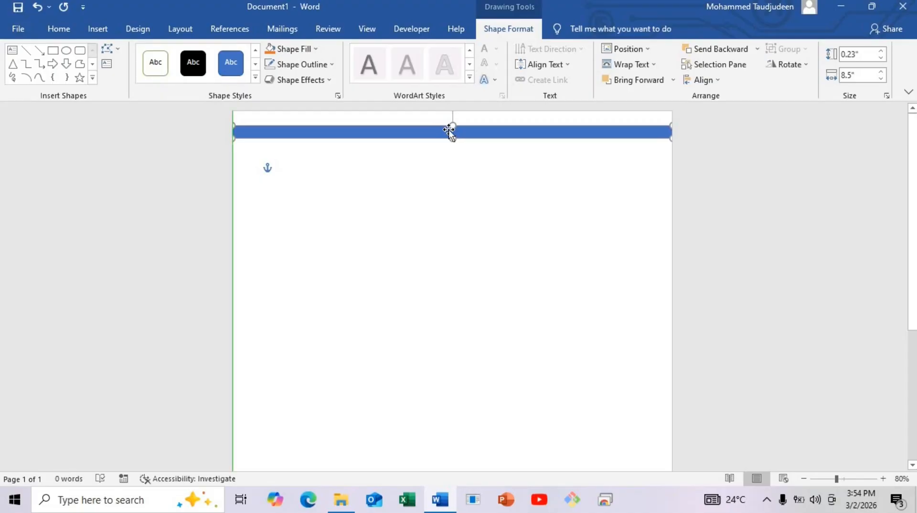
Give the bar a gradient fill using the gold radial preset
{"action": "right_click", "coordinate": [449, 130]}
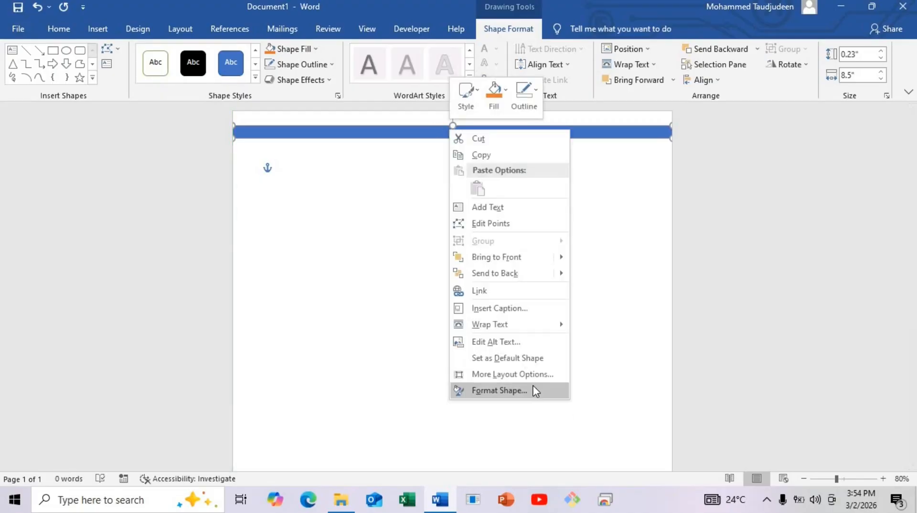
{"action": "left_click", "coordinate": [500, 390]}
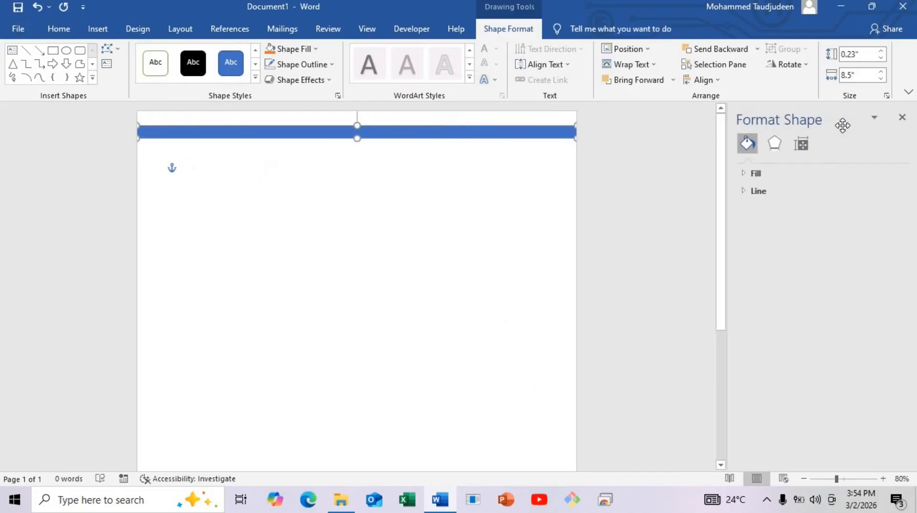
{"action": "left_click", "coordinate": [759, 174]}
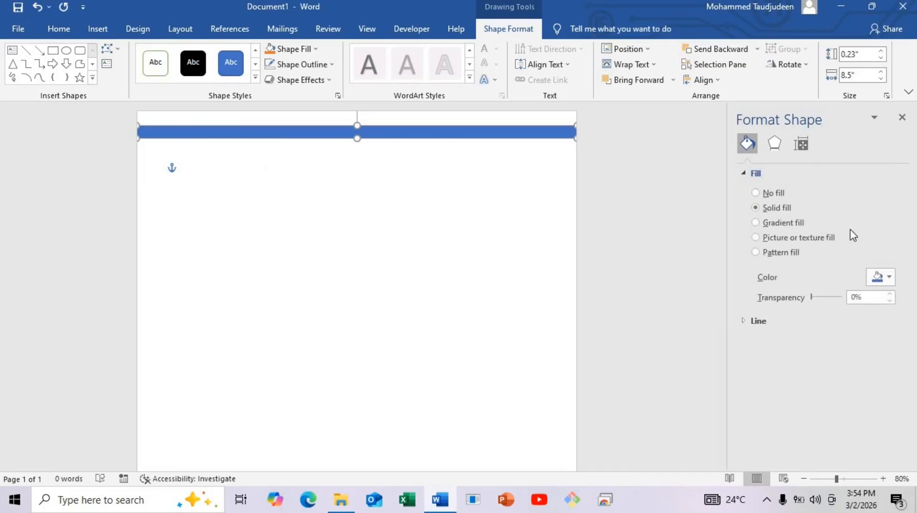
{"action": "left_click", "coordinate": [771, 228]}
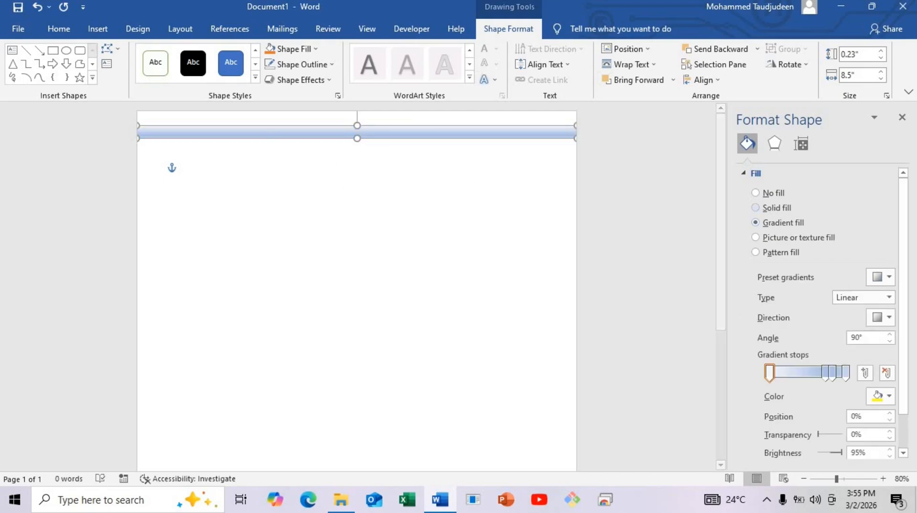
{"action": "left_click", "coordinate": [887, 278]}
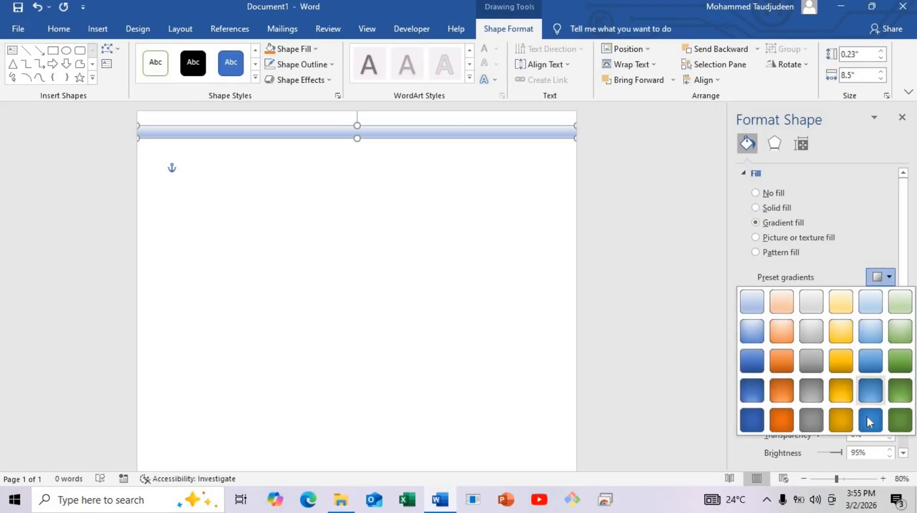
{"action": "left_click", "coordinate": [849, 395]}
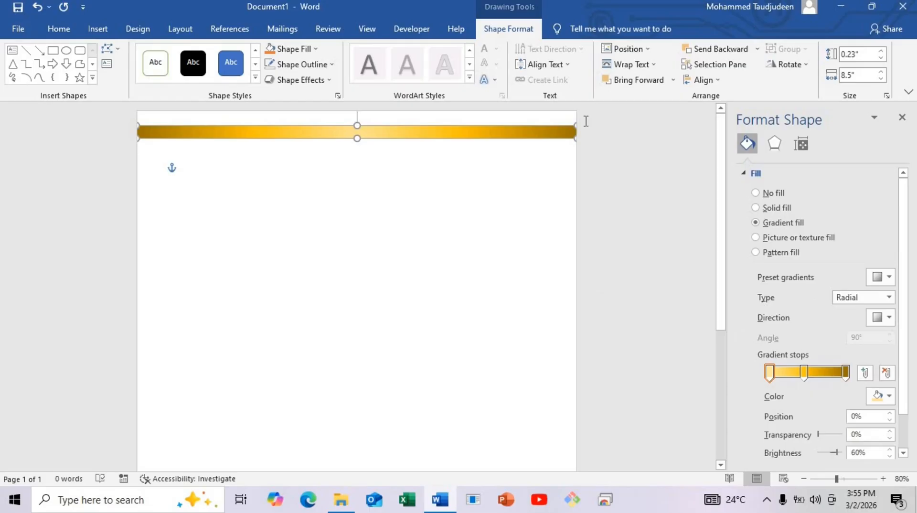
Recolor the bar's 100% gradient stop with the custom orange #F19E09
{"action": "left_click", "coordinate": [845, 376]}
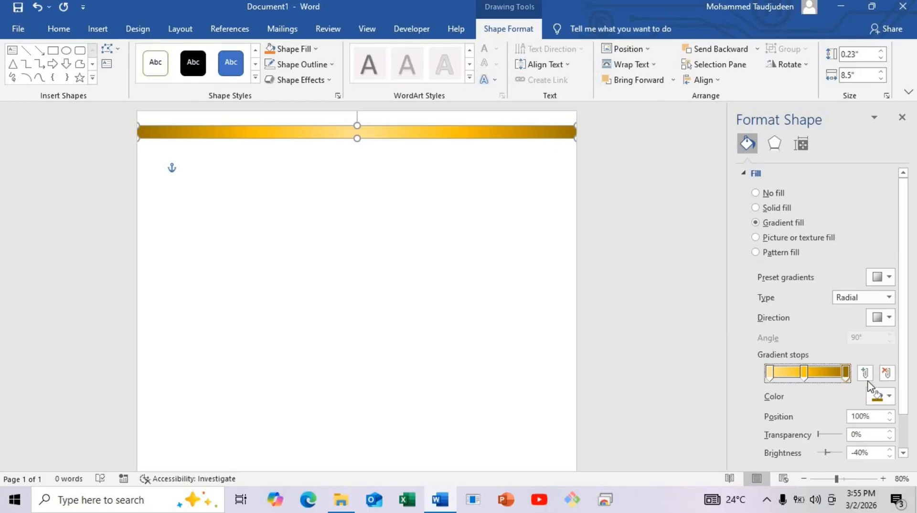
{"action": "left_click", "coordinate": [878, 397]}
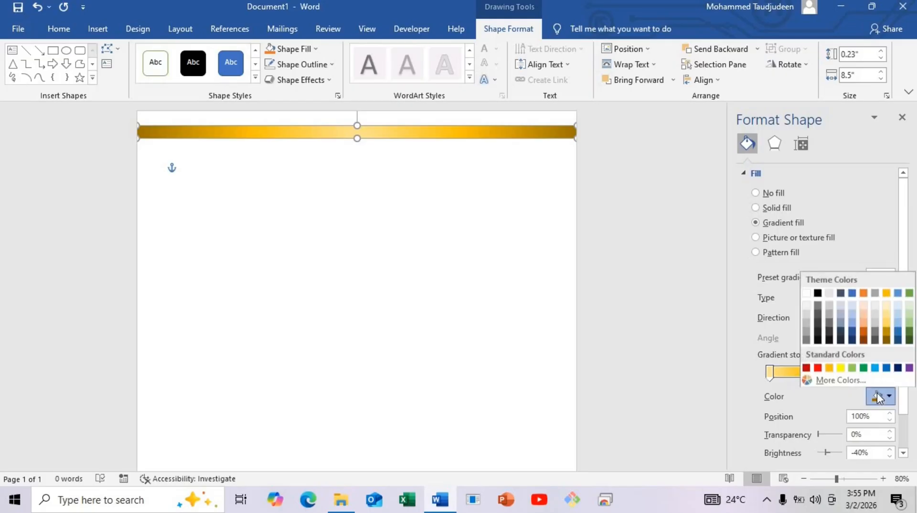
{"action": "left_click", "coordinate": [825, 380]}
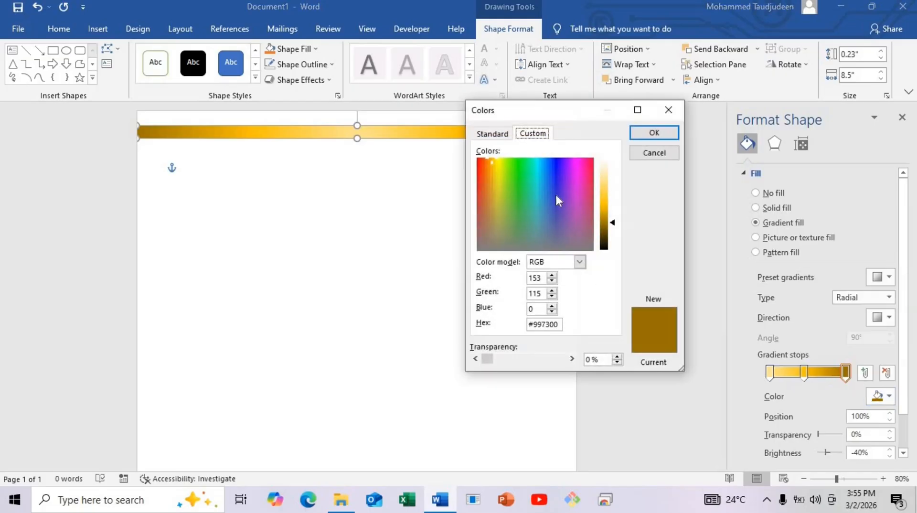
{"action": "left_click", "coordinate": [489, 160]}
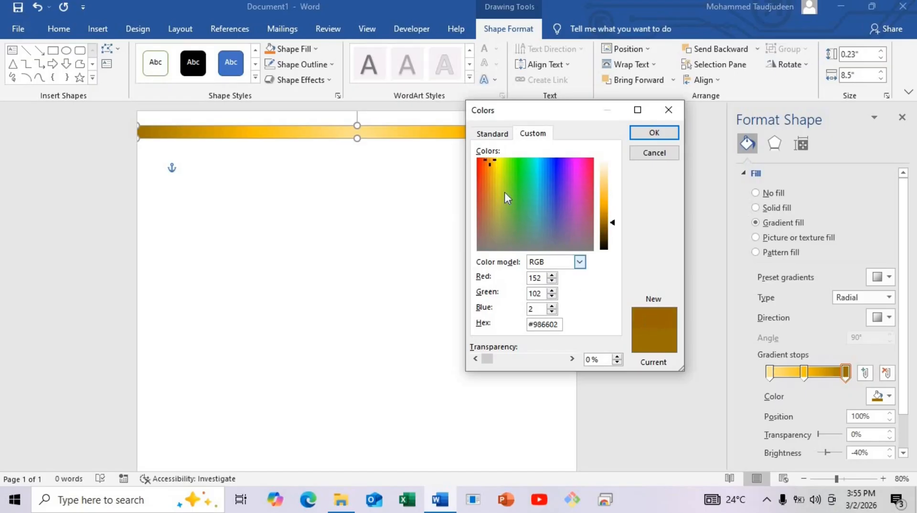
{"action": "left_click_drag", "start_coordinate": [488, 162], "coordinate": [489, 164]}
{"action": "left_click_drag", "start_coordinate": [612, 223], "coordinate": [610, 207]}
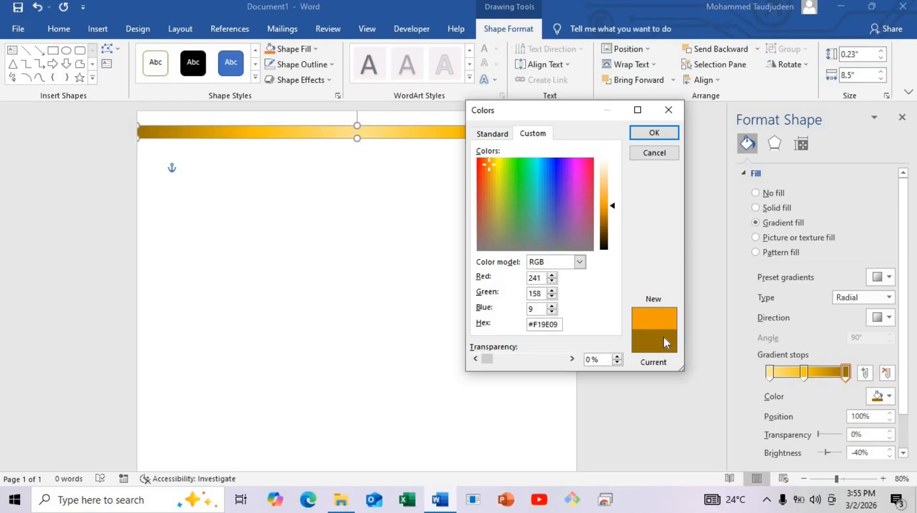
{"action": "left_click", "coordinate": [655, 133]}
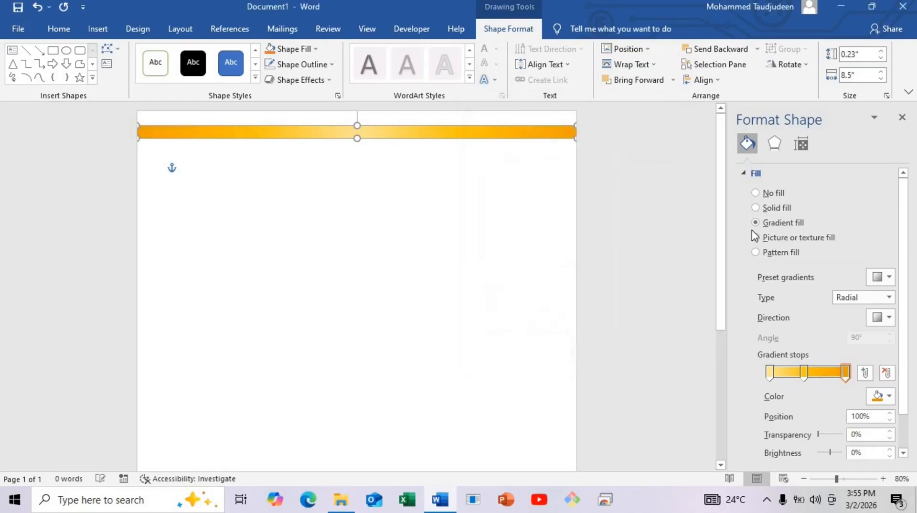
Set the bar's 46% gradient stop to the recent custom orange and its 0% stop to the standard orange
{"action": "left_click", "coordinate": [806, 375]}
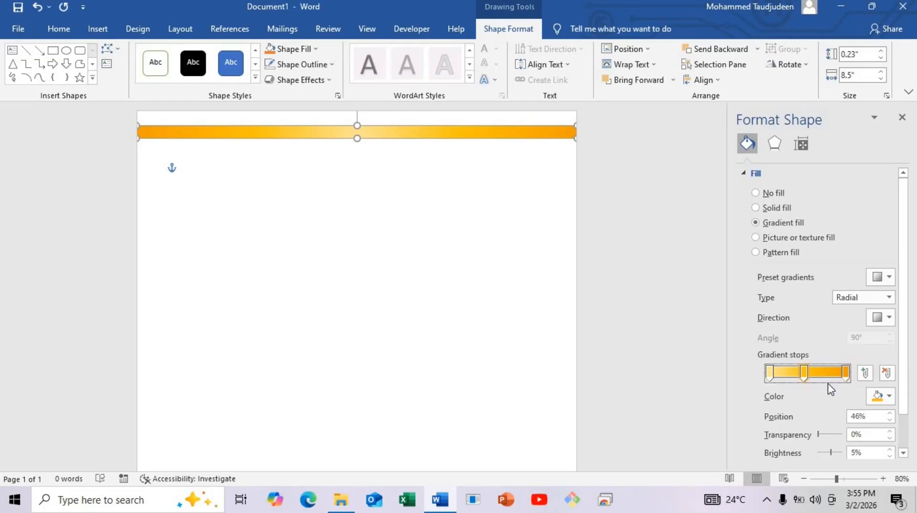
{"action": "left_click", "coordinate": [892, 397]}
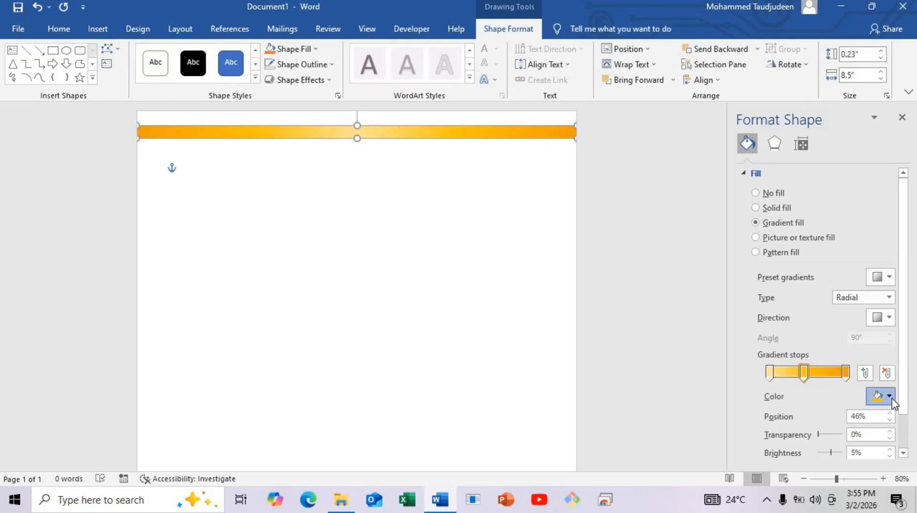
{"action": "left_click", "coordinate": [807, 368]}
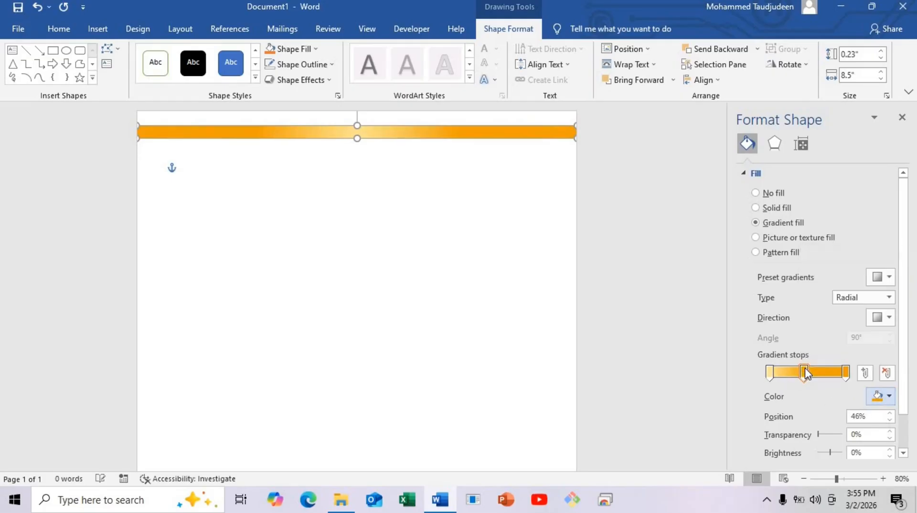
{"action": "left_click", "coordinate": [770, 374]}
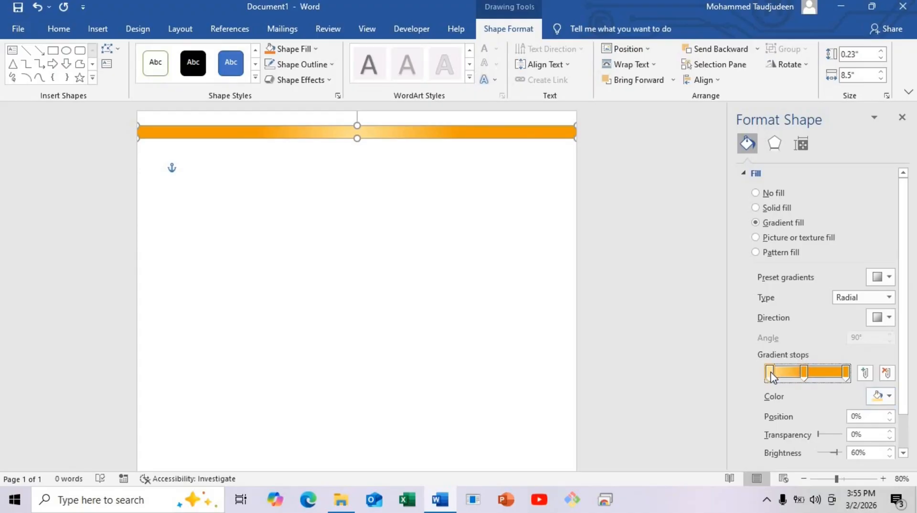
{"action": "left_click", "coordinate": [882, 396]}
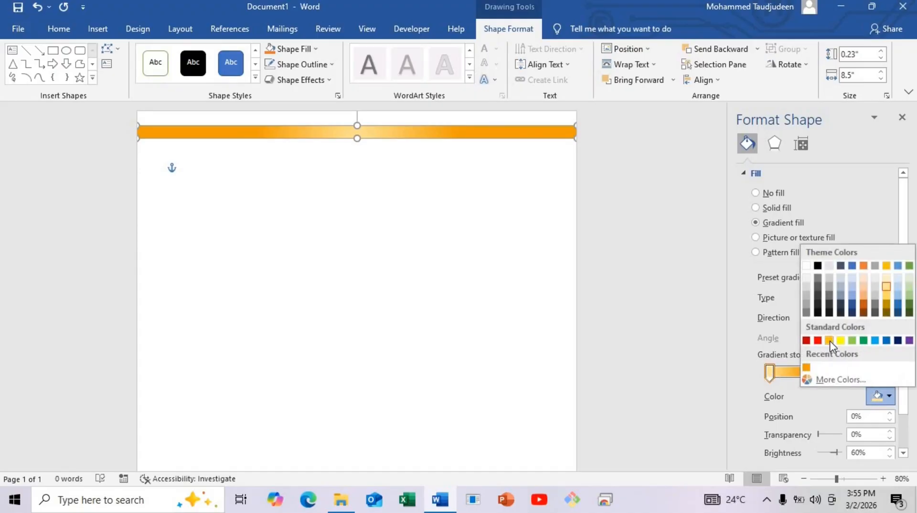
{"action": "left_click", "coordinate": [830, 340]}
{"action": "left_click", "coordinate": [404, 148]}
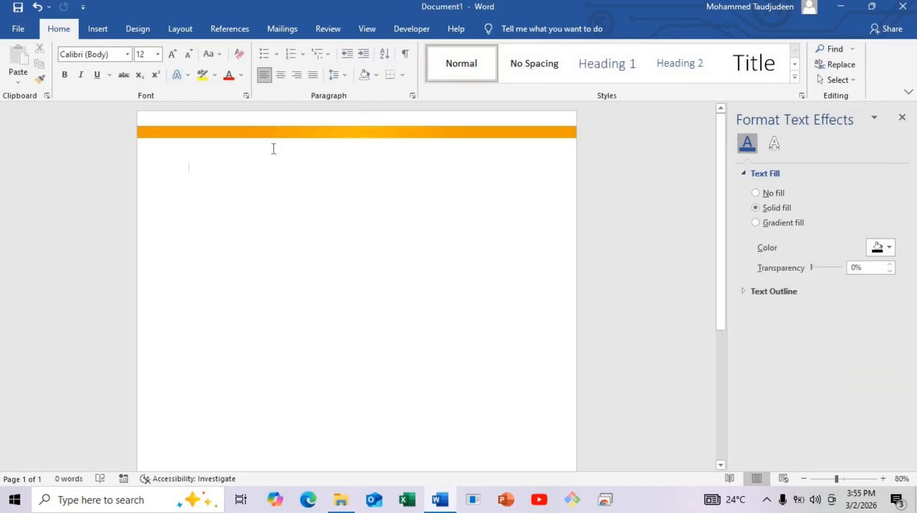
Draw a chevron arrow about 0.62" high and 0.47" wide below the bar near the left margin, and remove its outline
{"action": "left_click", "coordinate": [99, 29]}
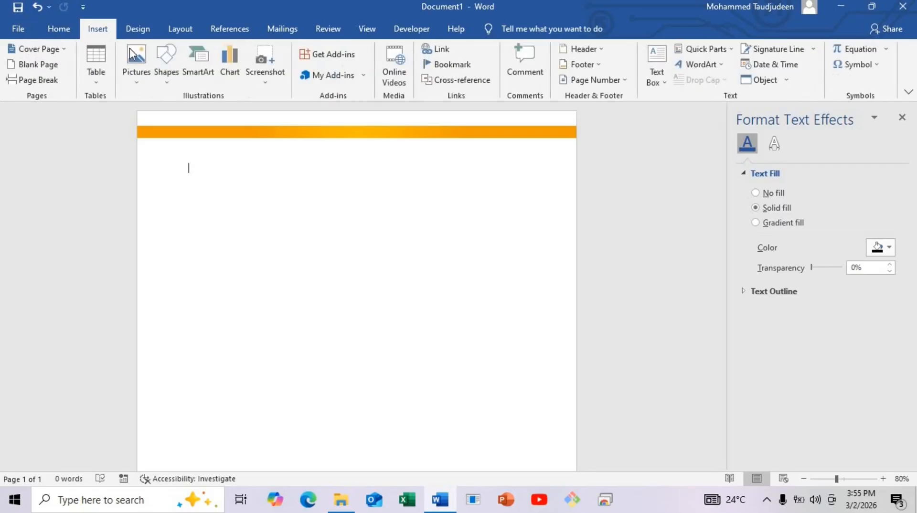
{"action": "left_click", "coordinate": [162, 71]}
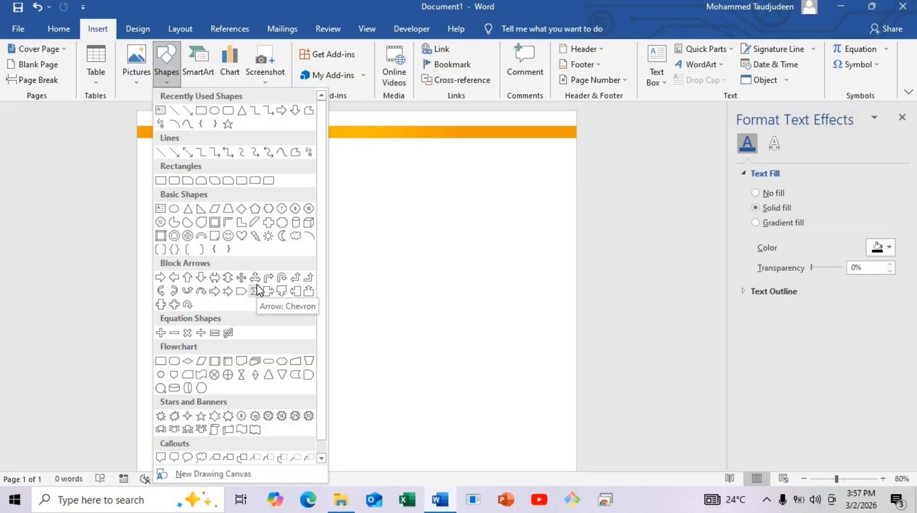
{"action": "left_click", "coordinate": [257, 290]}
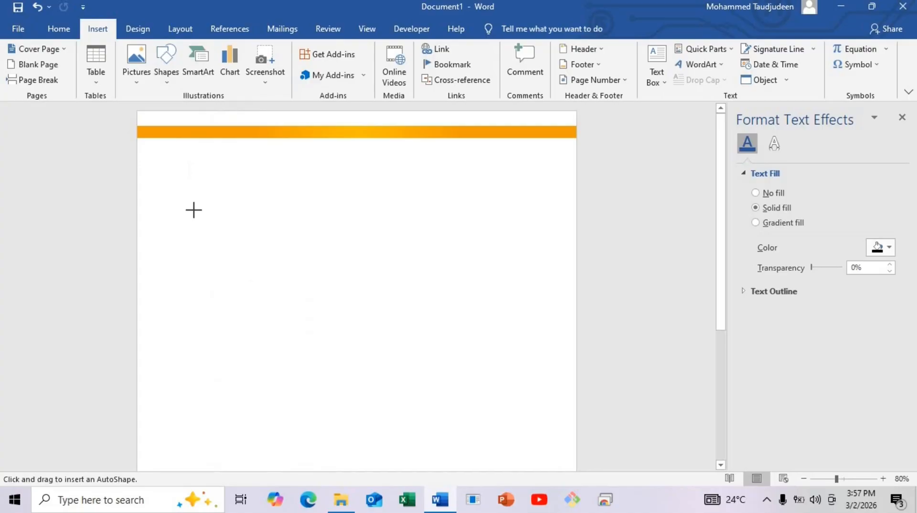
{"action": "left_click_drag", "start_coordinate": [178, 171], "coordinate": [205, 204]}
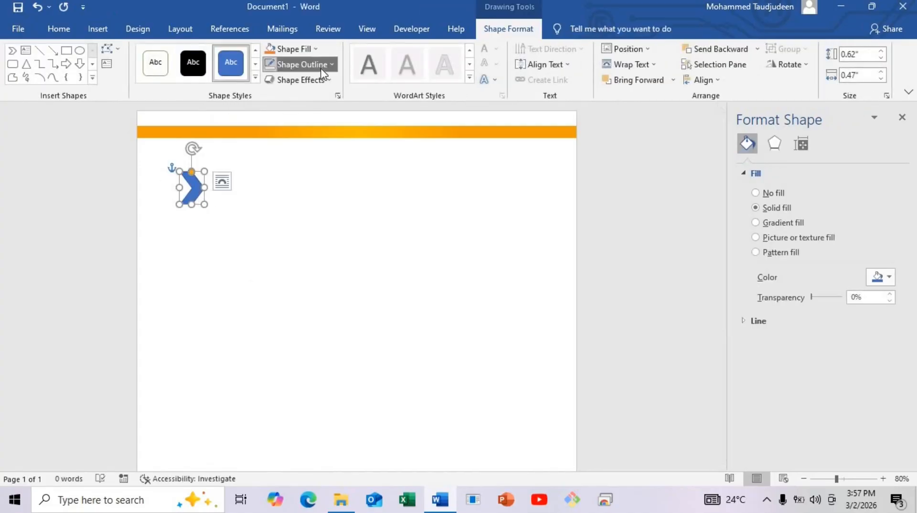
{"action": "left_click", "coordinate": [321, 65]}
{"action": "left_click", "coordinate": [319, 211]}
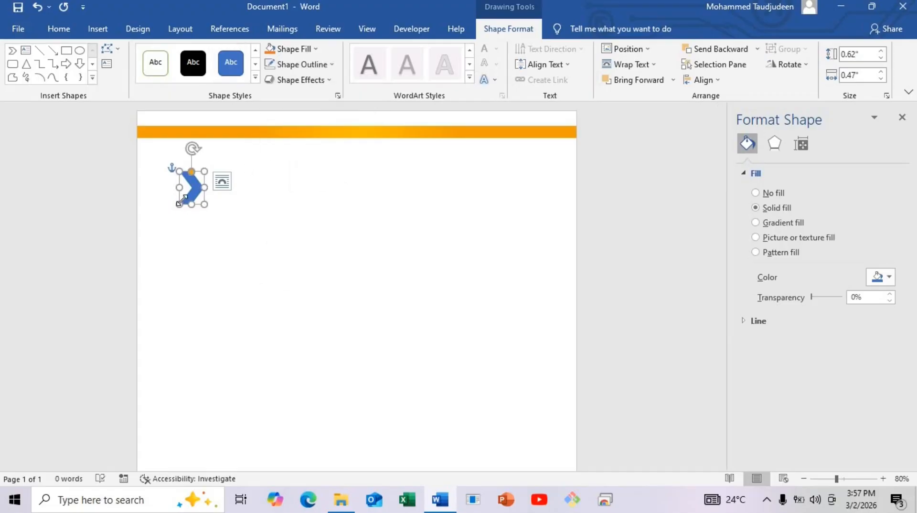
Fill the chevron with the recent orange gradient and move it up and left, closer to the header bar and page edge
{"action": "left_click", "coordinate": [762, 227]}
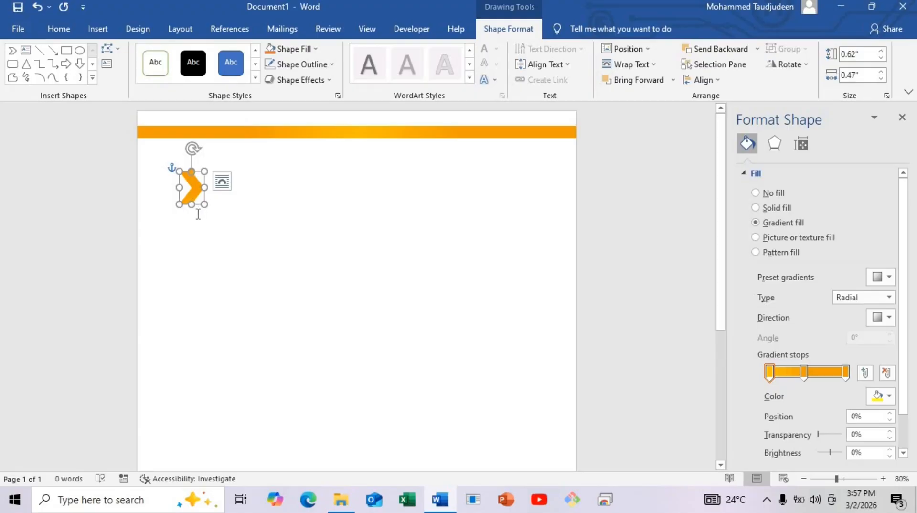
{"action": "left_click_drag", "start_coordinate": [197, 202], "coordinate": [172, 187]}
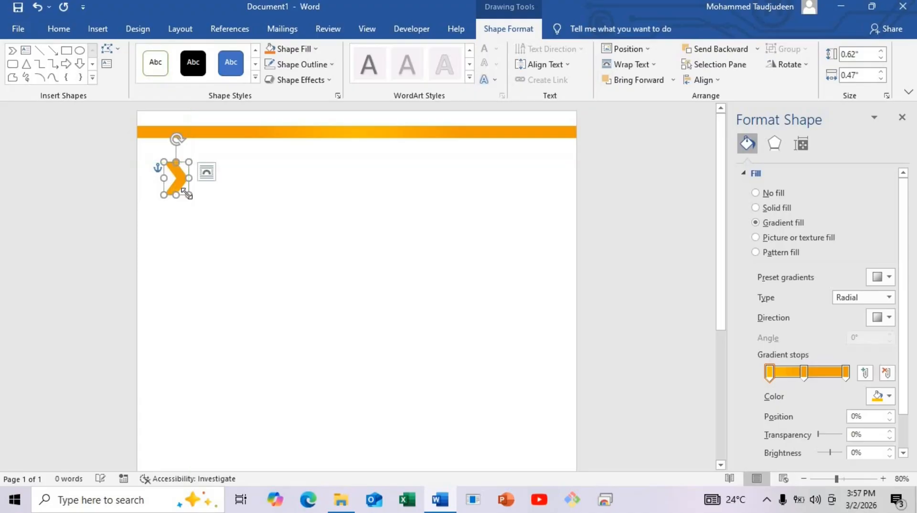
{"action": "left_click", "coordinate": [194, 188]}
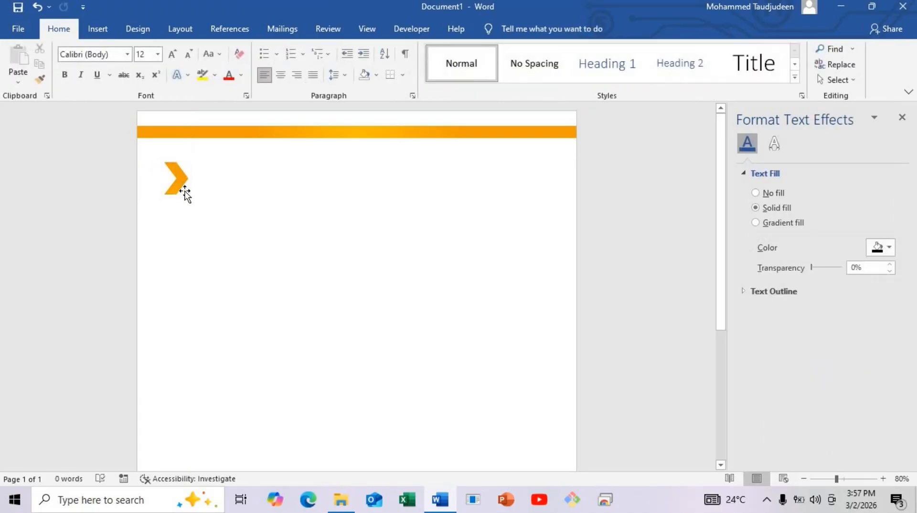
{"action": "left_click", "coordinate": [185, 192]}
{"action": "left_click", "coordinate": [186, 192]}
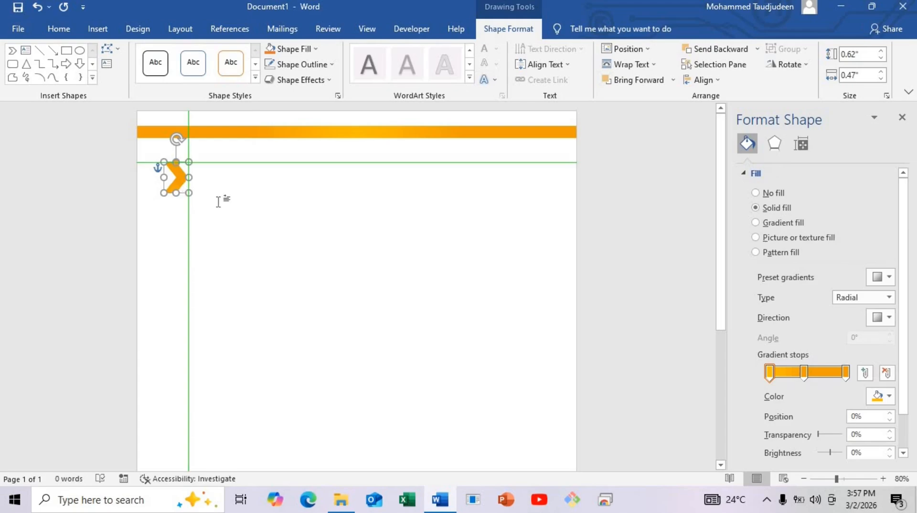
{"action": "left_click", "coordinate": [249, 219]}
Draw a rectangle about 0.66" high and 8.5" wide across the full width of the page's bottom edge
{"action": "scroll", "coordinate": [248, 219], "scroll_direction": "down", "scroll_amount": 2}
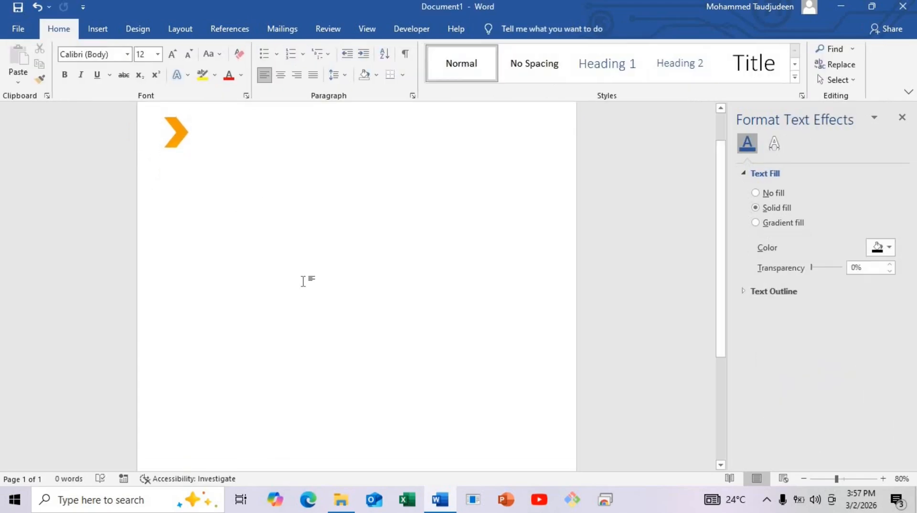
{"action": "left_click_drag", "start_coordinate": [724, 253], "coordinate": [732, 460]}
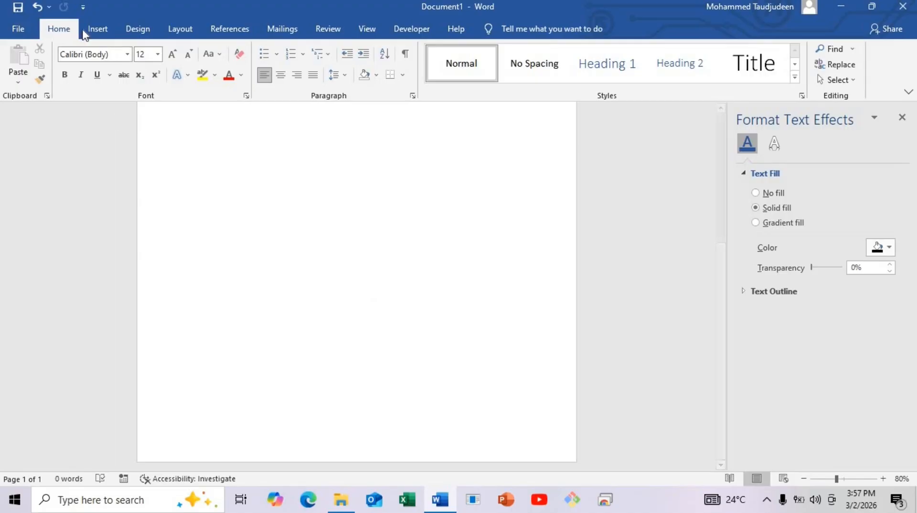
{"action": "left_click", "coordinate": [97, 28]}
{"action": "left_click", "coordinate": [166, 67]}
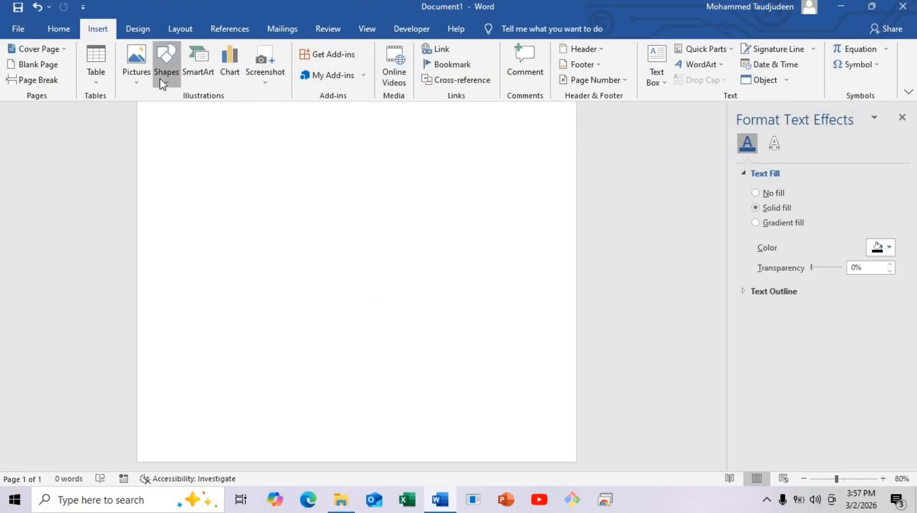
{"action": "left_click", "coordinate": [215, 110]}
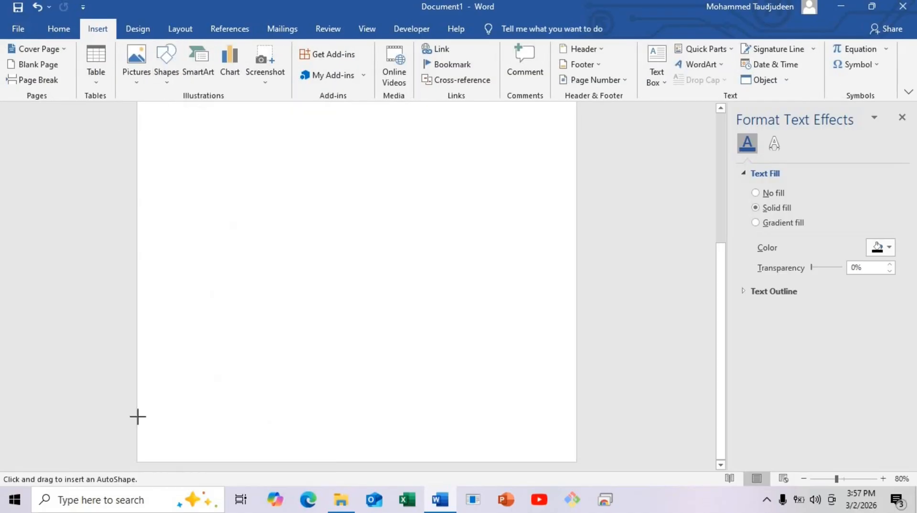
{"action": "mouse_move", "coordinate": [137, 428]}
{"action": "left_mouse_down"}
{"action": "mouse_move", "coordinate": [213, 454]}
{"action": "mouse_move", "coordinate": [591, 454]}
{"action": "mouse_move", "coordinate": [577, 463]}
{"action": "mouse_move", "coordinate": [576, 445]}
{"action": "left_mouse_up"}
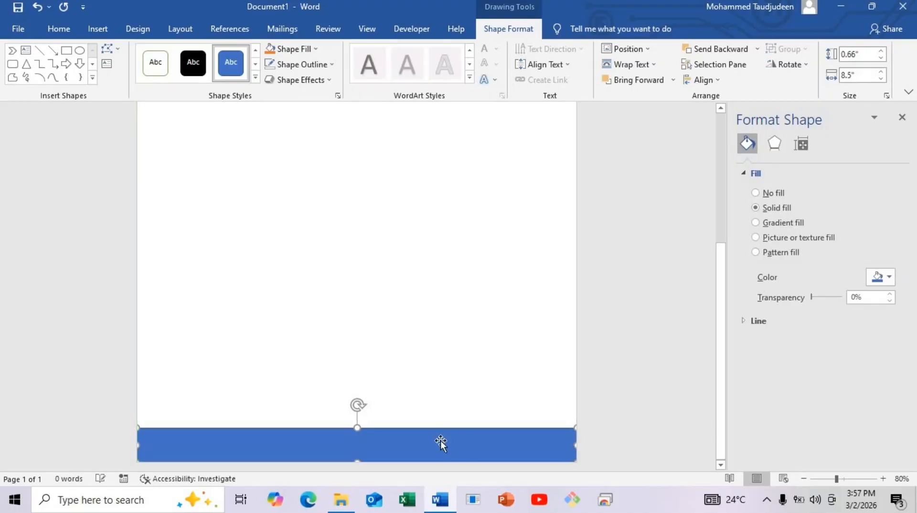
Remove the bottom rectangle's outline and fill it with the orange radial gradient
{"action": "left_click", "coordinate": [296, 74]}
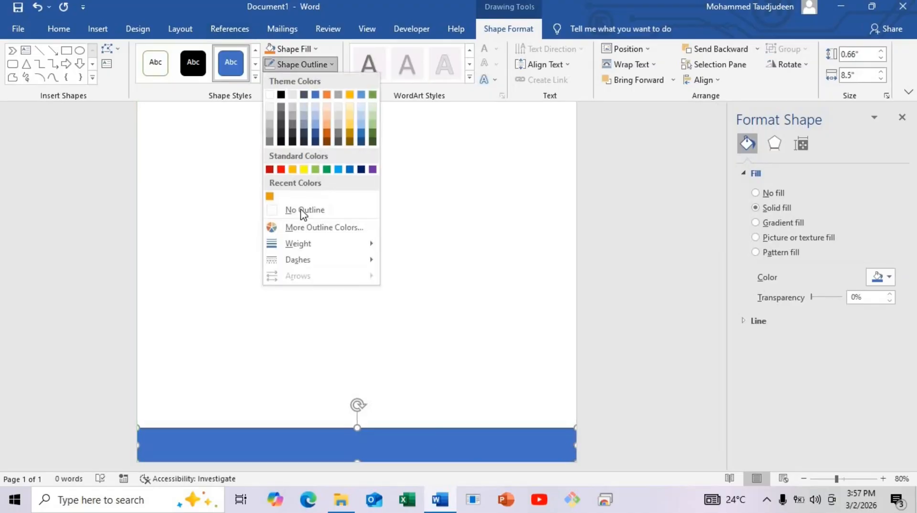
{"action": "left_click", "coordinate": [306, 210]}
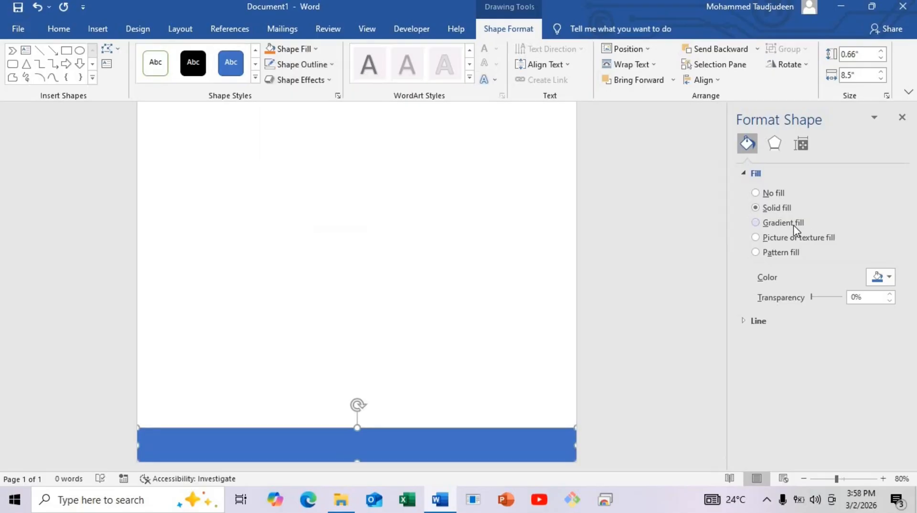
{"action": "left_click", "coordinate": [793, 224]}
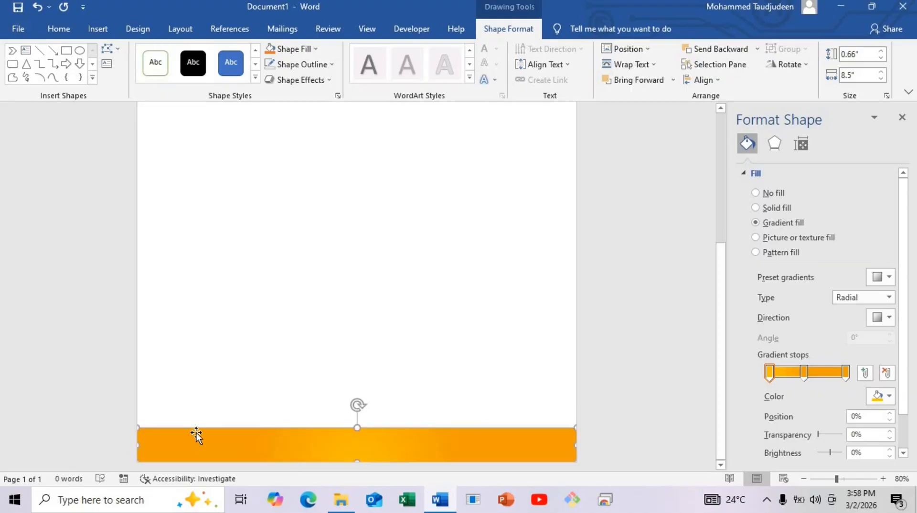
Edit the bottom rectangle's points to bend its upper edge into a smooth downward curve
{"action": "left_click", "coordinate": [107, 54]}
{"action": "left_click", "coordinate": [131, 82]}
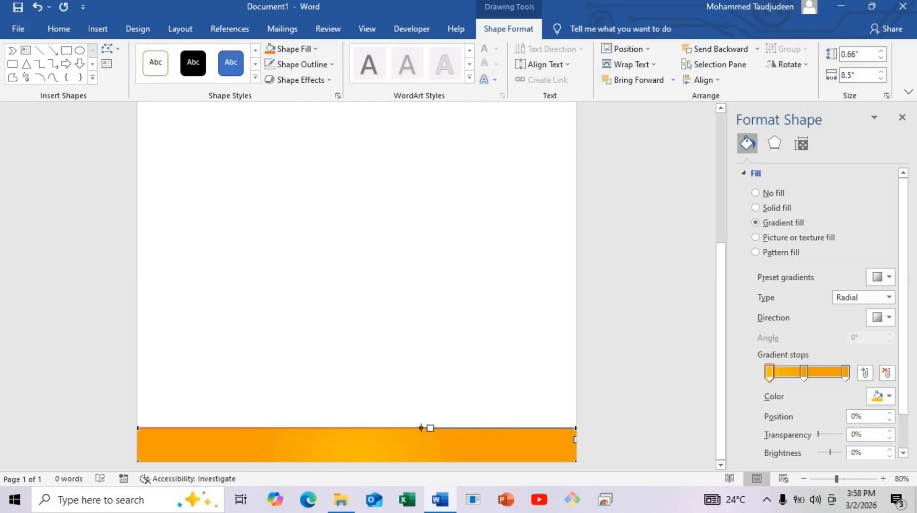
{"action": "left_click_drag", "start_coordinate": [430, 428], "coordinate": [416, 472]}
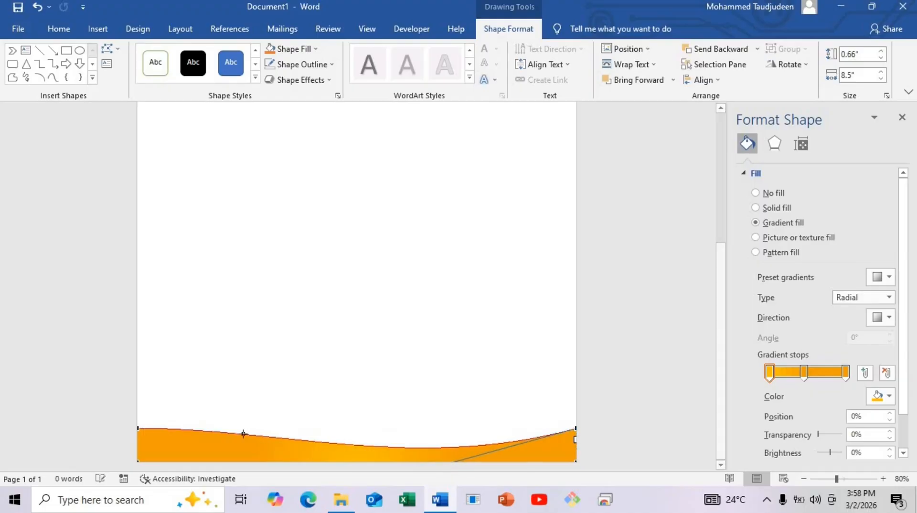
{"action": "left_click", "coordinate": [138, 426]}
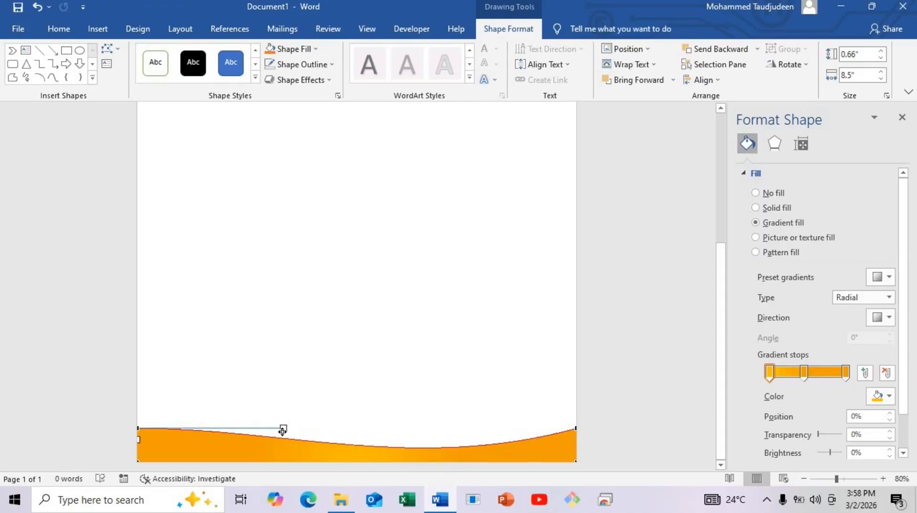
{"action": "left_click_drag", "start_coordinate": [241, 447], "coordinate": [246, 452]}
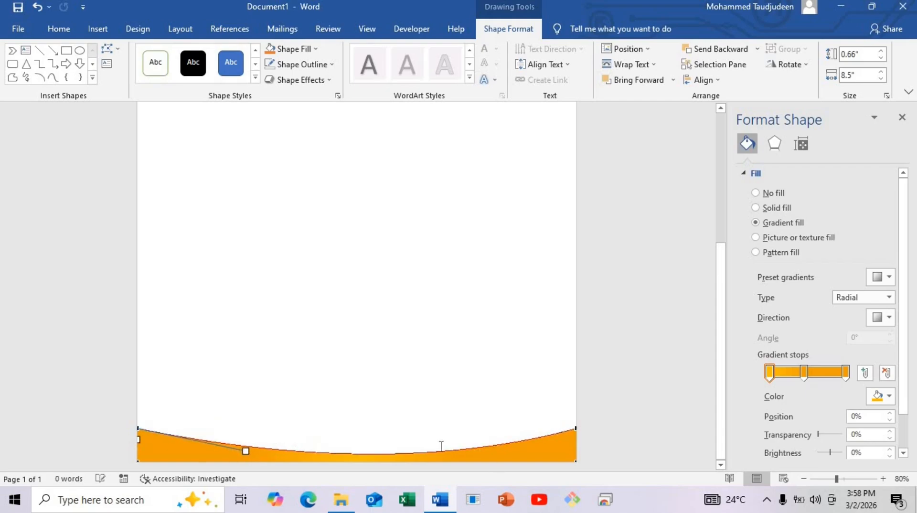
Raise the orange shape's upper-right point to about 0.82" overall height and deepen the curve of its upper edge
{"action": "left_click", "coordinate": [574, 429]}
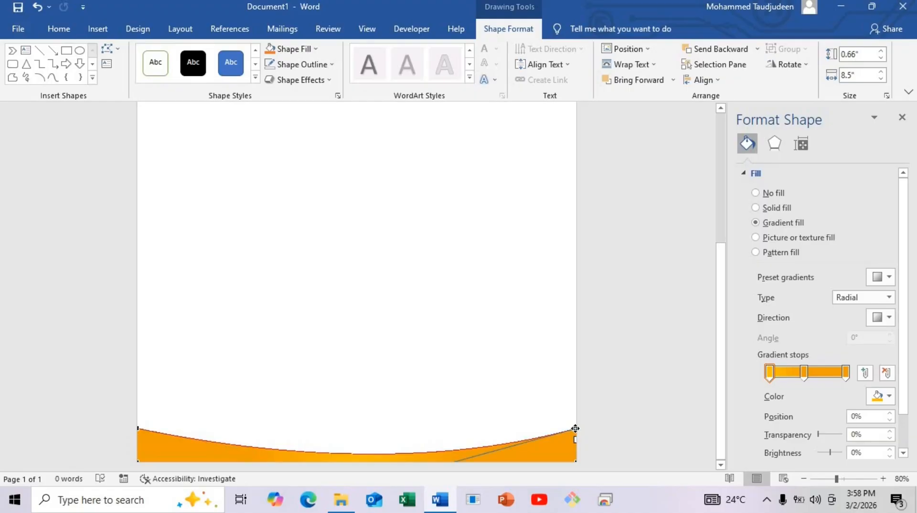
{"action": "left_click_drag", "start_coordinate": [576, 429], "coordinate": [576, 423]}
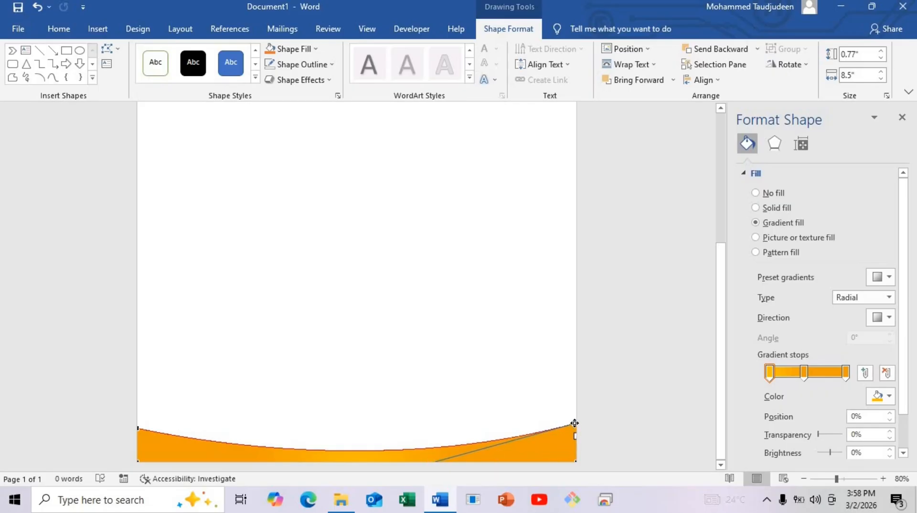
{"action": "left_click_drag", "start_coordinate": [575, 424], "coordinate": [575, 415]}
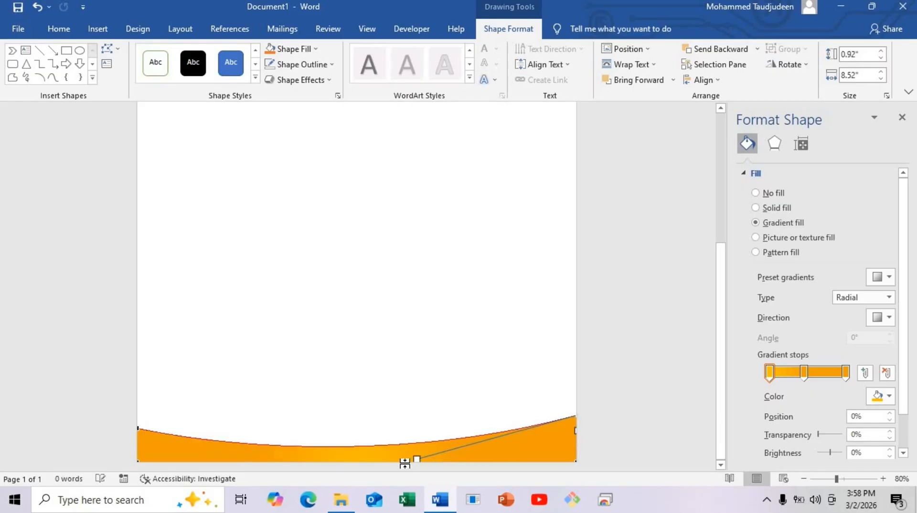
{"action": "left_click_drag", "start_coordinate": [418, 460], "coordinate": [406, 443]}
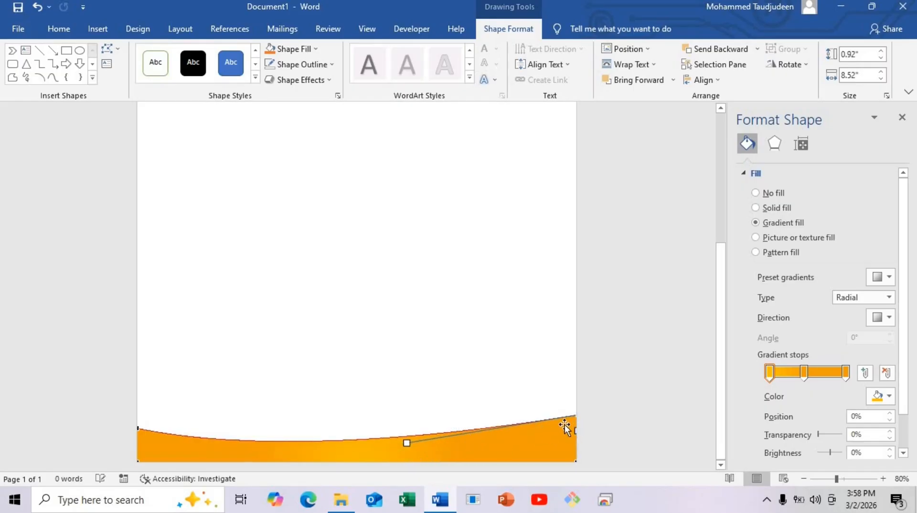
{"action": "left_click", "coordinate": [573, 416]}
{"action": "left_click_drag", "start_coordinate": [575, 419], "coordinate": [576, 421]}
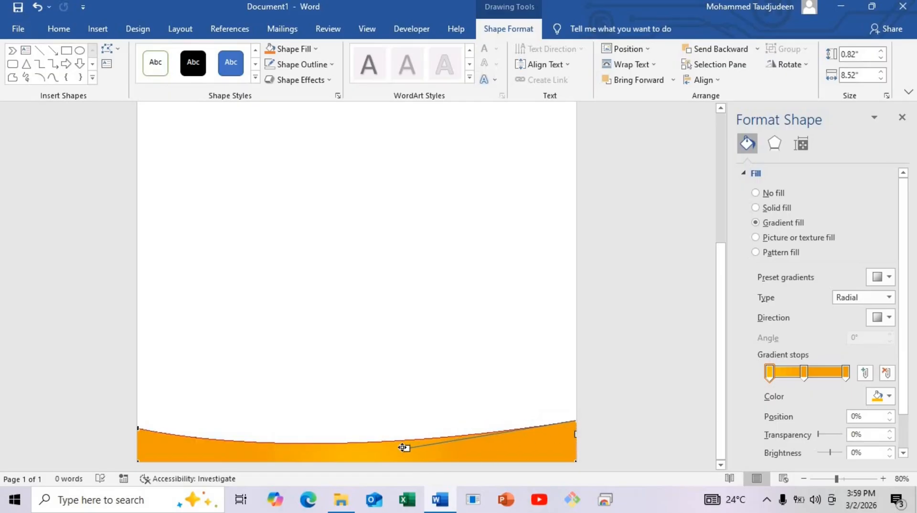
{"action": "left_click_drag", "start_coordinate": [405, 447], "coordinate": [412, 478]}
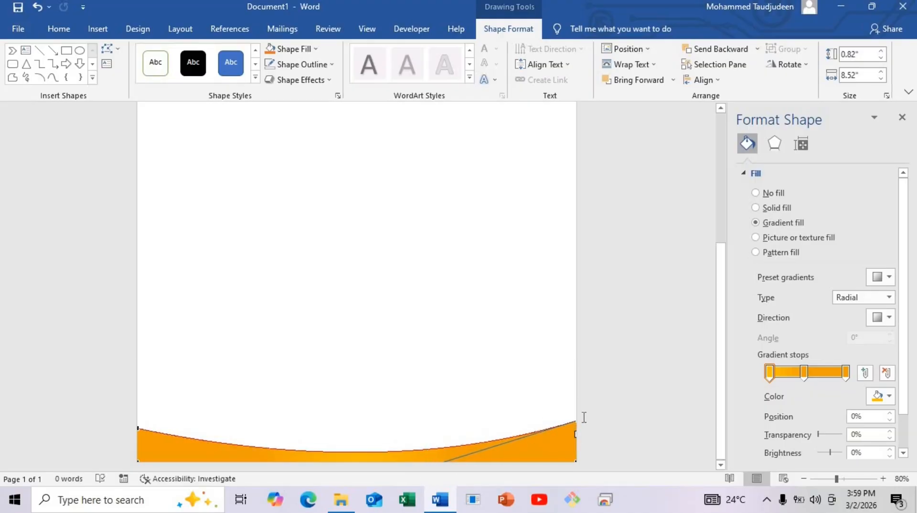
{"action": "scroll", "coordinate": [572, 446], "scroll_direction": "up", "scroll_amount": 5}
{"action": "left_click", "coordinate": [531, 411]}
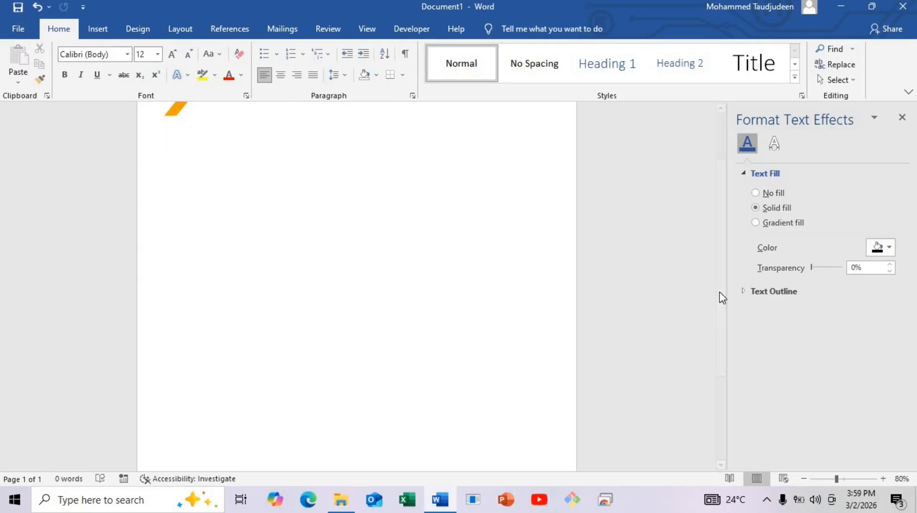
Duplicate the curved orange footer shape with a solid black fill and align the copy over the original
{"action": "left_click_drag", "start_coordinate": [725, 296], "coordinate": [669, 447]}
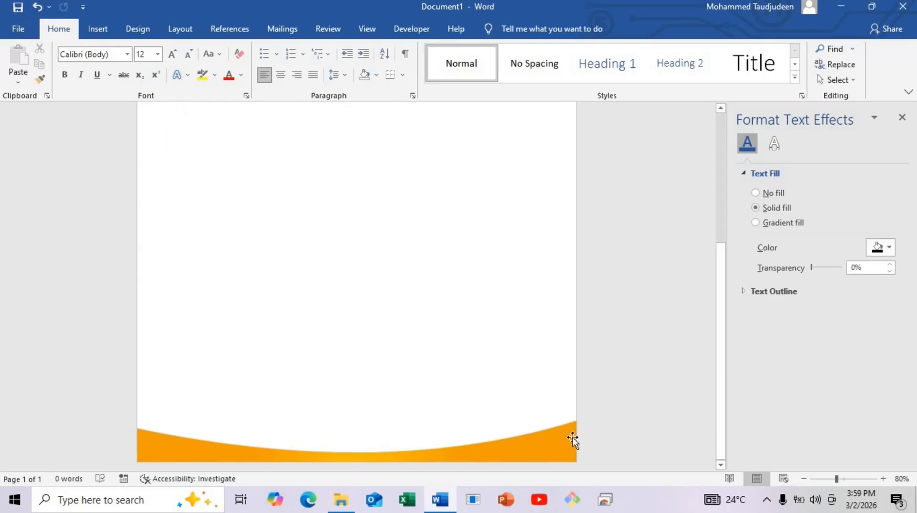
{"action": "left_click", "coordinate": [558, 441]}
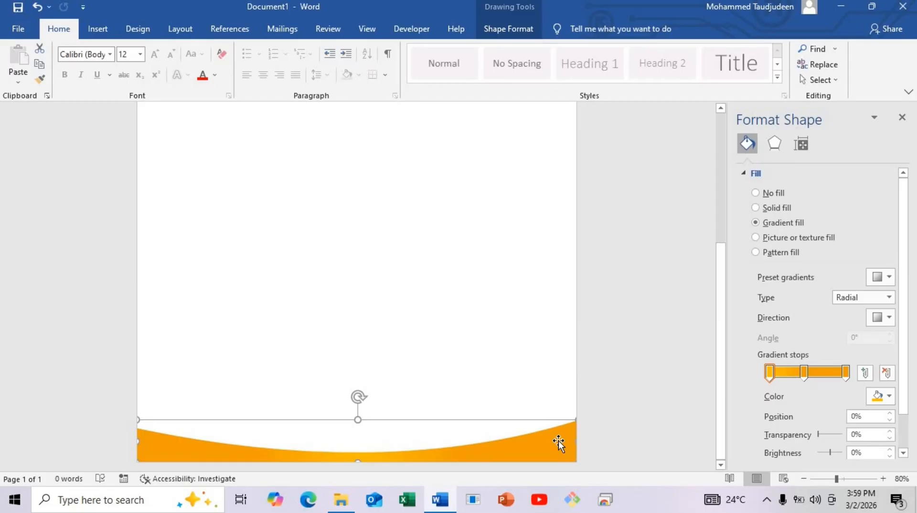
{"action": "left_click_drag", "start_coordinate": [558, 441], "coordinate": [542, 407]}
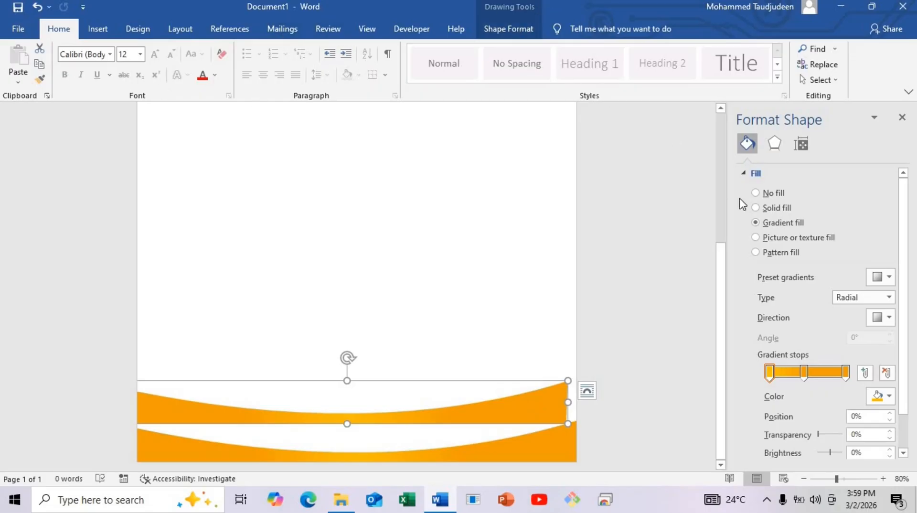
{"action": "left_click", "coordinate": [761, 210]}
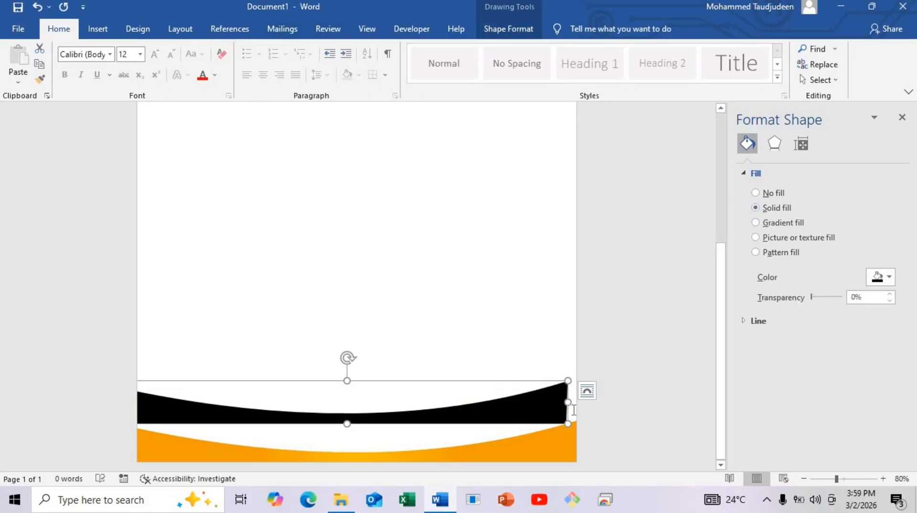
{"action": "left_click_drag", "start_coordinate": [550, 409], "coordinate": [558, 447]}
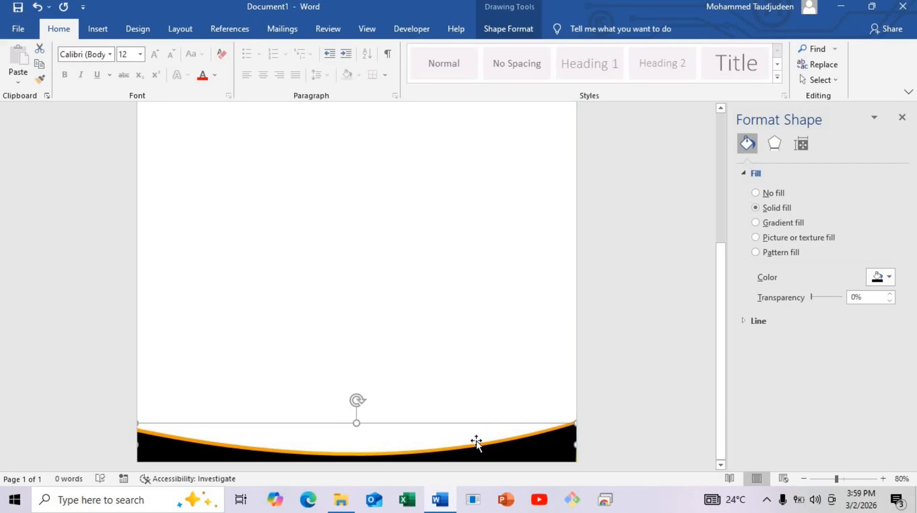
{"action": "left_click_drag", "start_coordinate": [549, 447], "coordinate": [545, 443]}
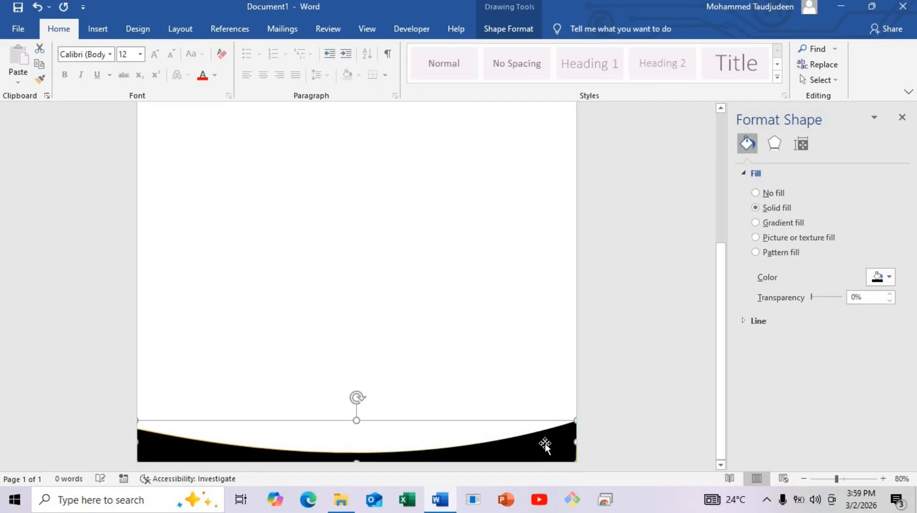
Raise both upper corner points of the black shape to about 0.91" overall height and send it behind the orange shape
{"action": "left_click", "coordinate": [499, 31]}
{"action": "left_click", "coordinate": [118, 50]}
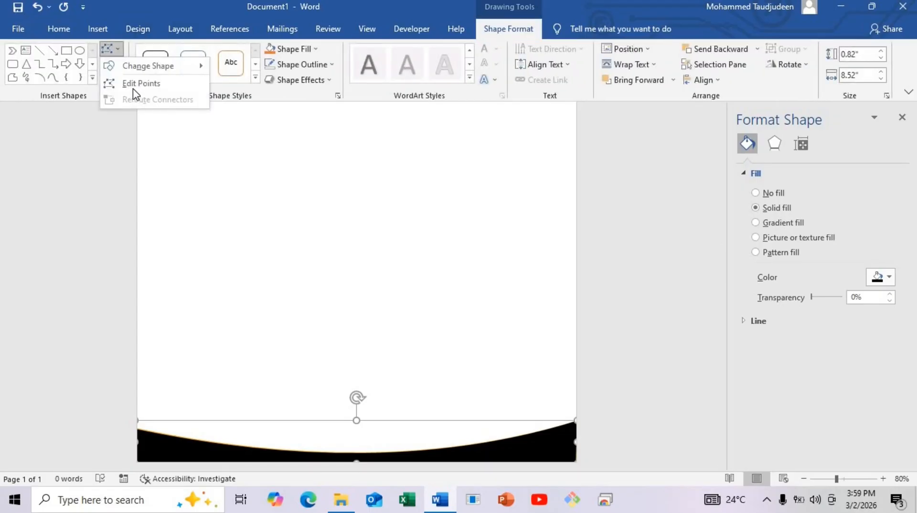
{"action": "left_click", "coordinate": [137, 83]}
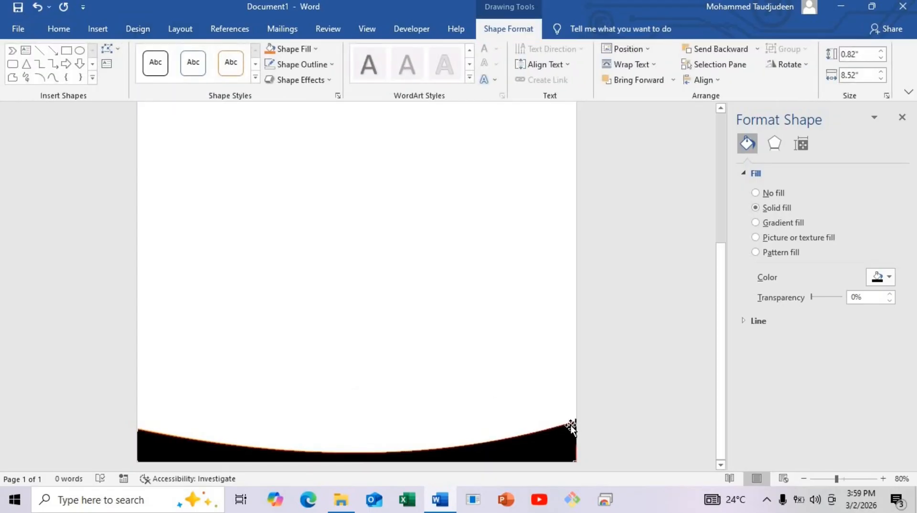
{"action": "left_click_drag", "start_coordinate": [575, 422], "coordinate": [576, 417]}
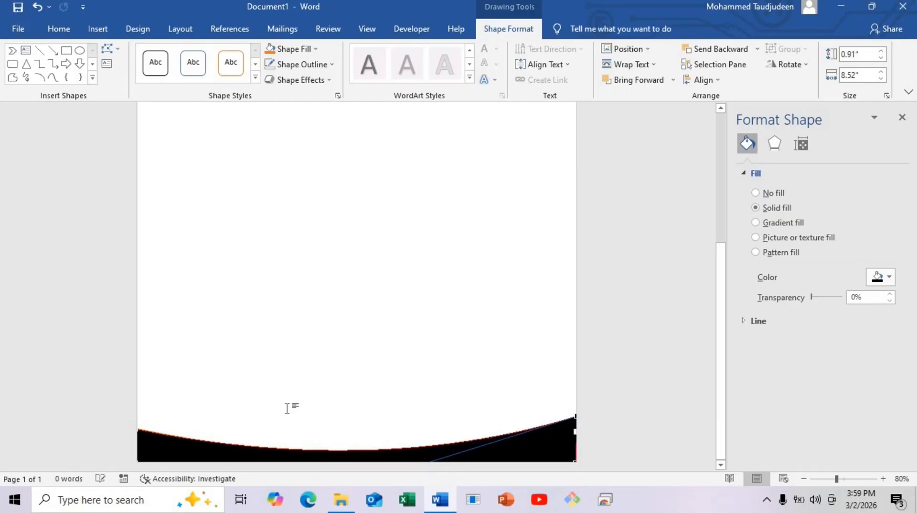
{"action": "left_click", "coordinate": [138, 429]}
{"action": "left_click_drag", "start_coordinate": [139, 430], "coordinate": [137, 424]}
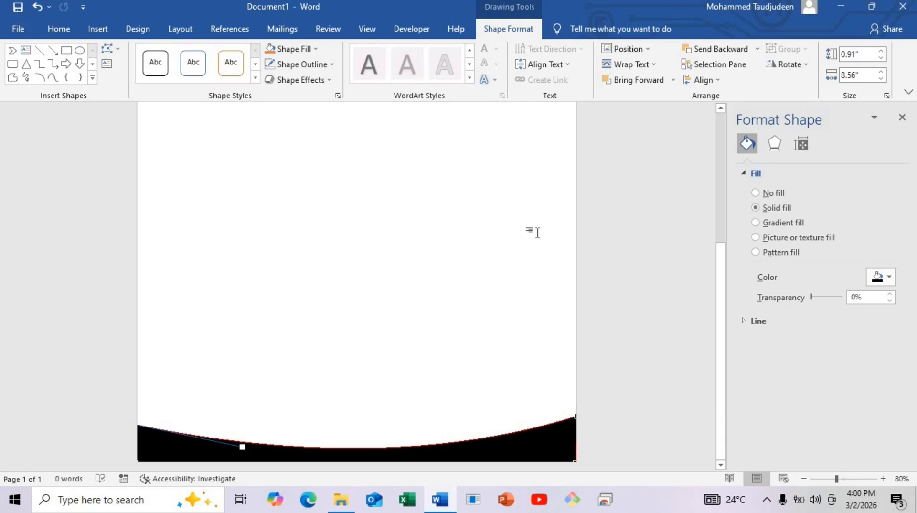
{"action": "left_click", "coordinate": [555, 456]}
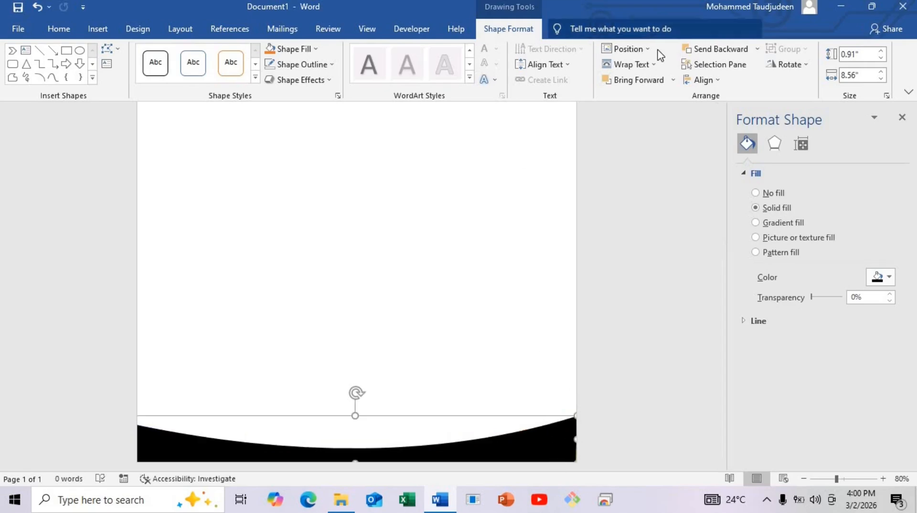
{"action": "key", "text": "ctrl+z"}
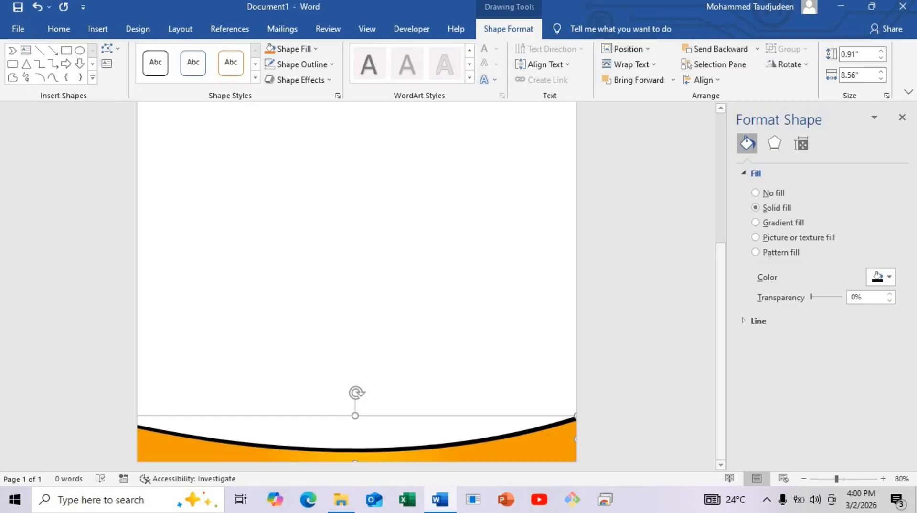
Raise the black footer shape's upper-right point to about 1.01" overall height and adjust the curve of its upper edge
{"action": "left_click", "coordinate": [109, 55]}
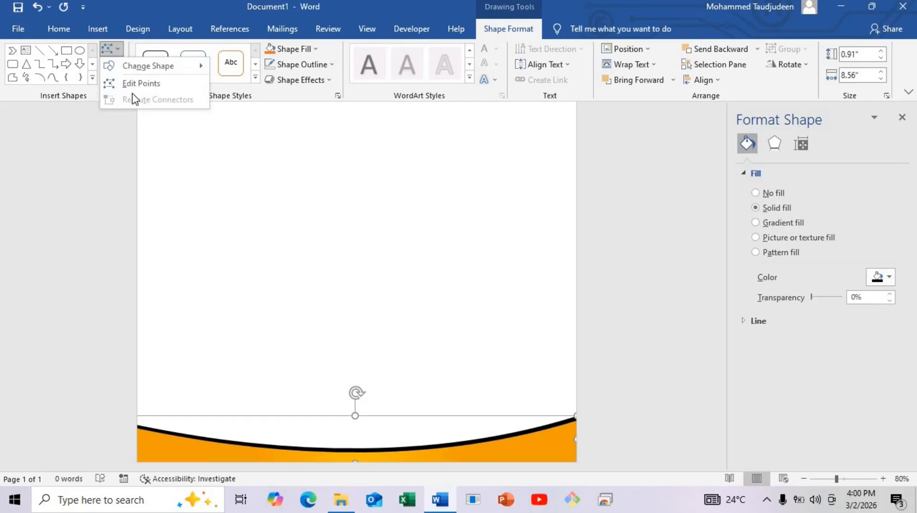
{"action": "left_click", "coordinate": [131, 83]}
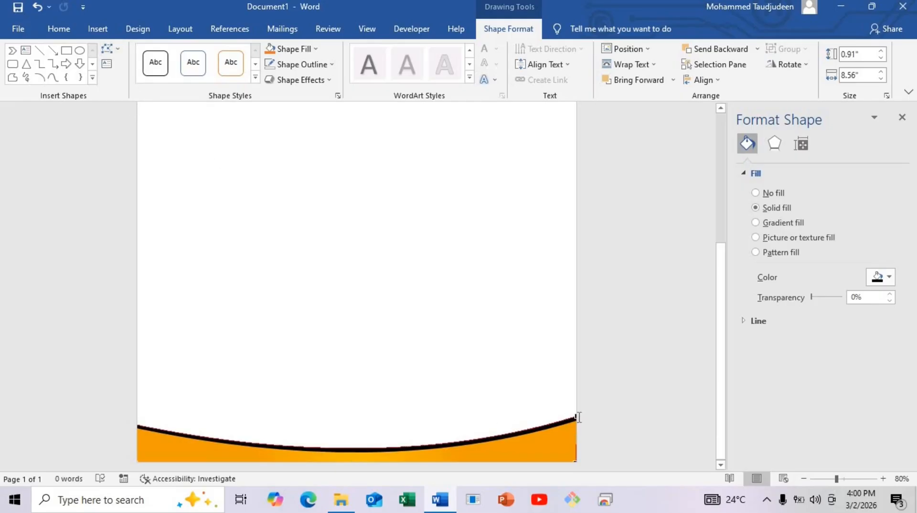
{"action": "left_click_drag", "start_coordinate": [577, 417], "coordinate": [574, 411]}
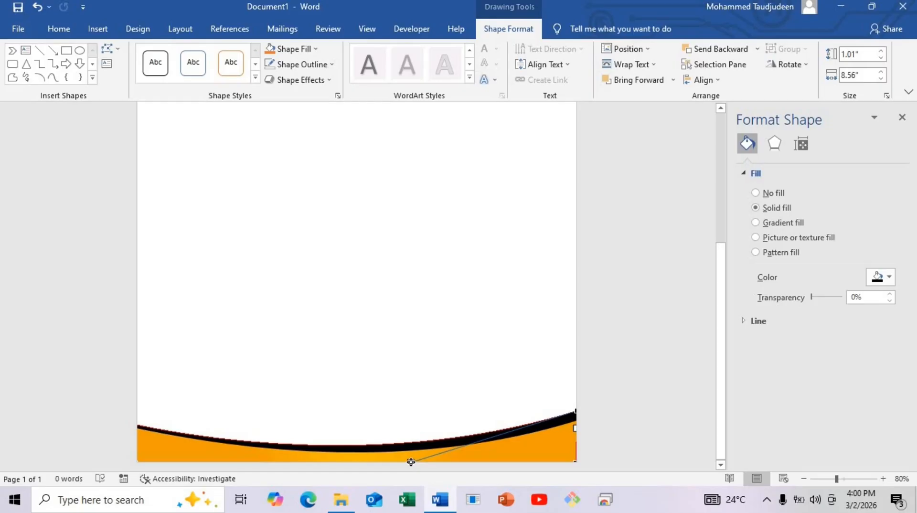
{"action": "left_click_drag", "start_coordinate": [410, 462], "coordinate": [411, 465]}
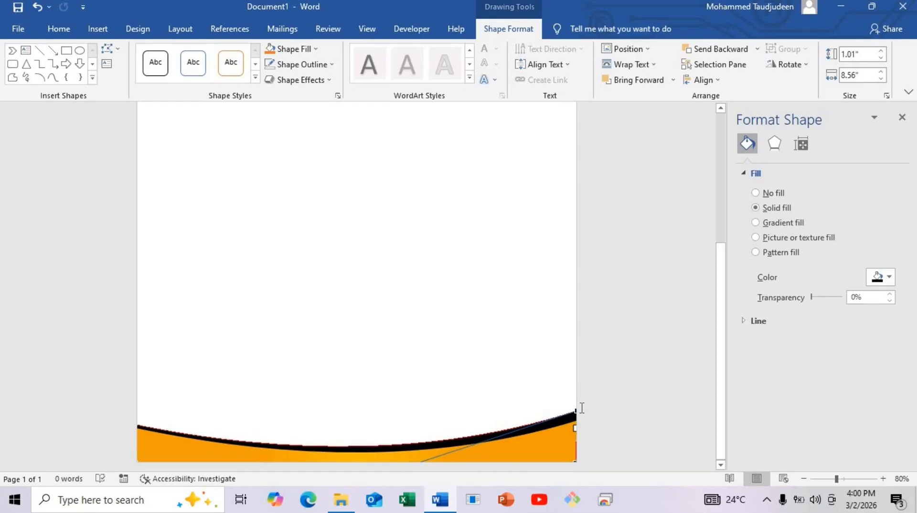
{"action": "left_click", "coordinate": [551, 424]}
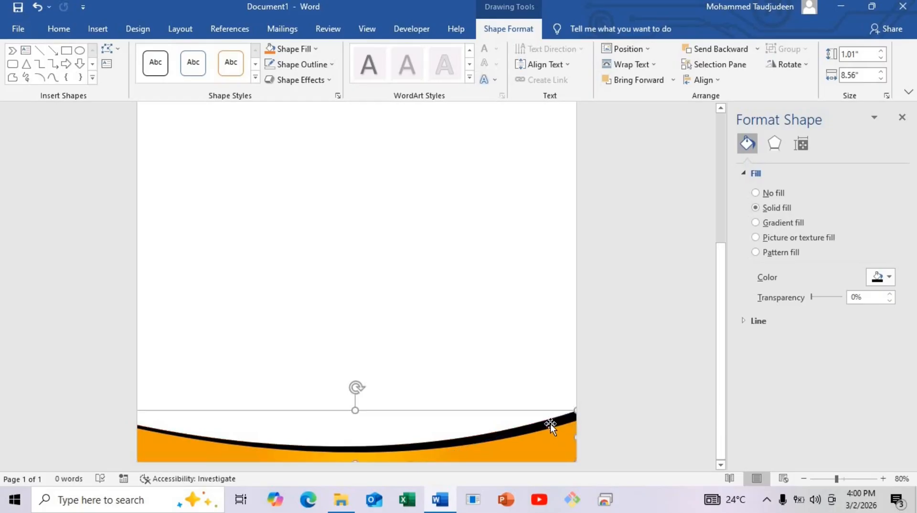
Place a copy of the orange footer shape behind the black one and stretch it to about 1.49" tall, down to the page bottom
{"action": "left_click", "coordinate": [552, 451]}
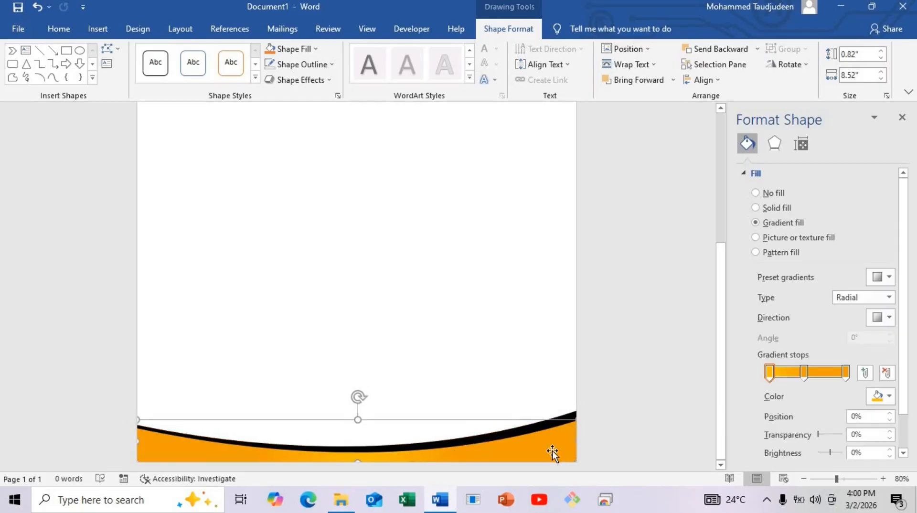
{"action": "left_click_drag", "start_coordinate": [556, 456], "coordinate": [554, 429]}
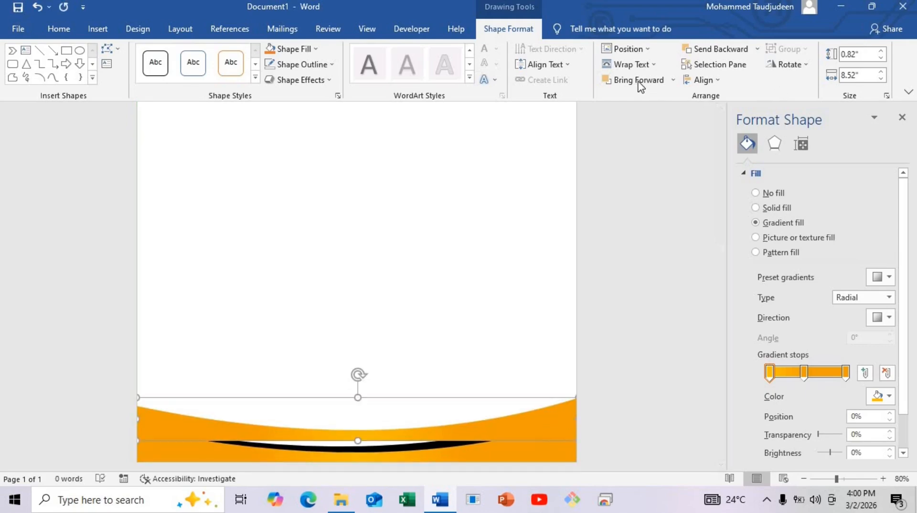
{"action": "left_click", "coordinate": [703, 54]}
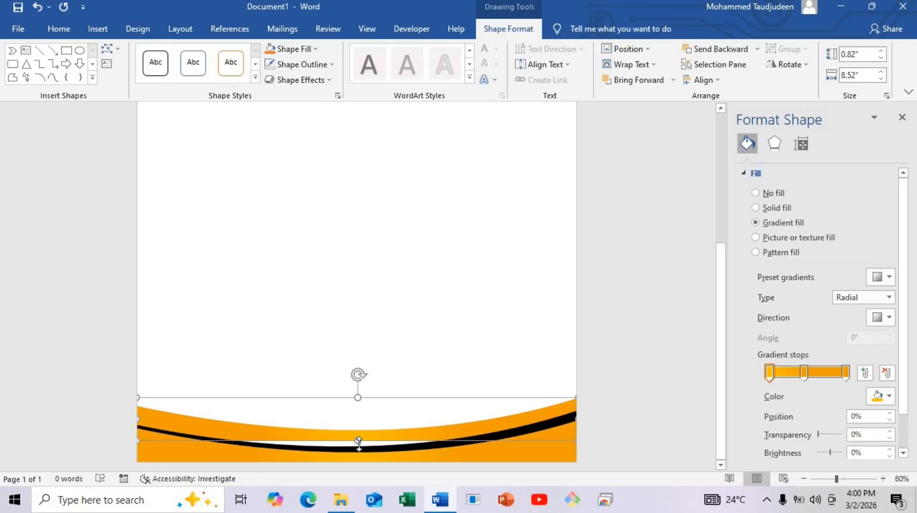
{"action": "left_click_drag", "start_coordinate": [358, 442], "coordinate": [365, 462]}
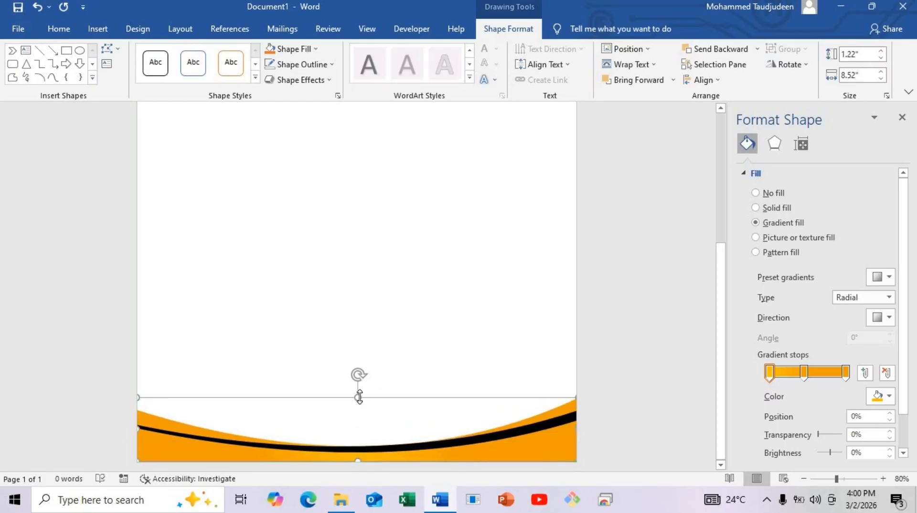
{"action": "left_click_drag", "start_coordinate": [359, 397], "coordinate": [359, 383]}
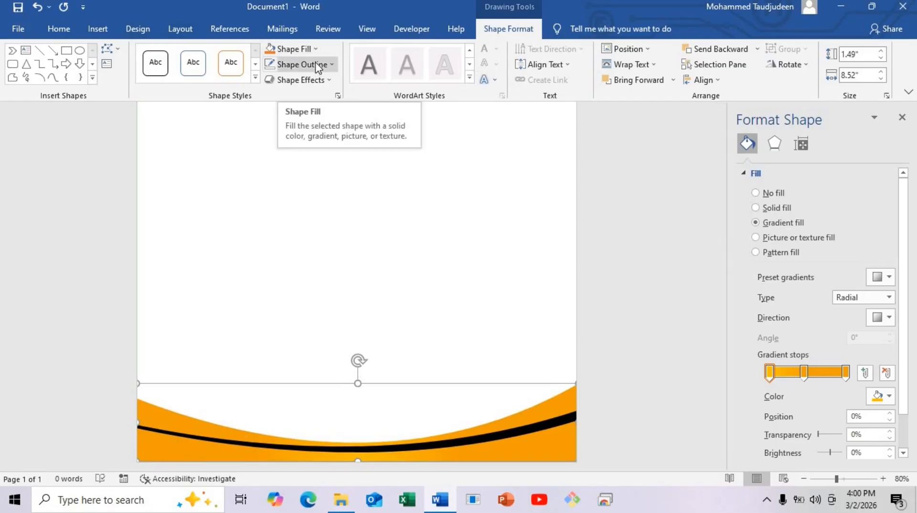
Lower the rear orange shape's upper-left point to meet the black band and reshape that side of its curve
{"action": "left_click", "coordinate": [114, 49]}
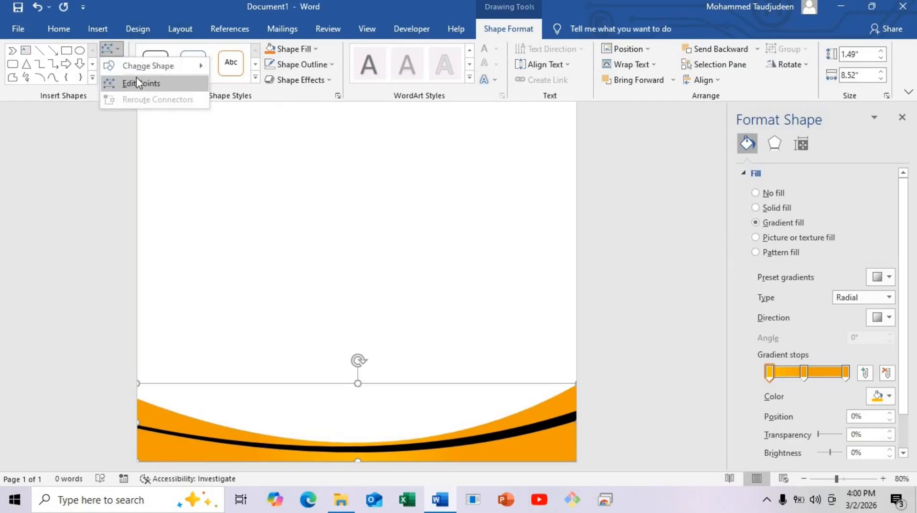
{"action": "left_click", "coordinate": [136, 77]}
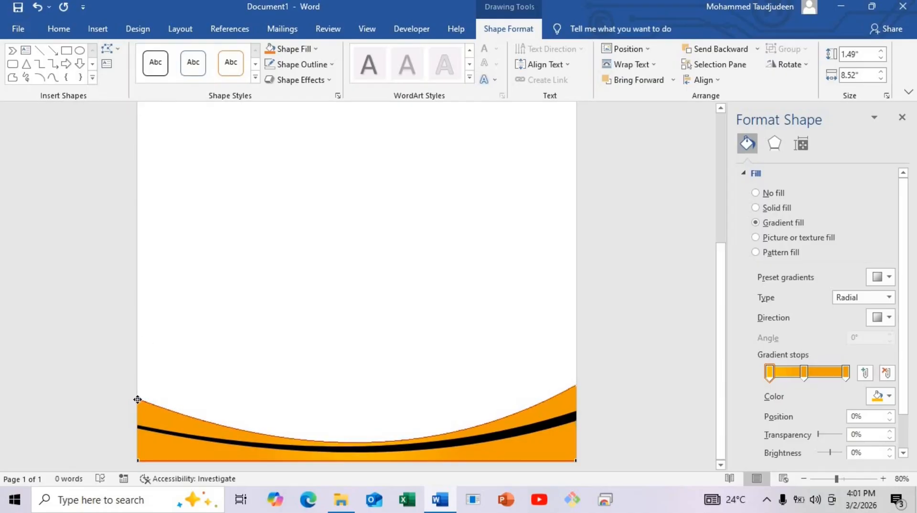
{"action": "left_click_drag", "start_coordinate": [138, 399], "coordinate": [143, 417]}
{"action": "left_click_drag", "start_coordinate": [245, 457], "coordinate": [239, 444]}
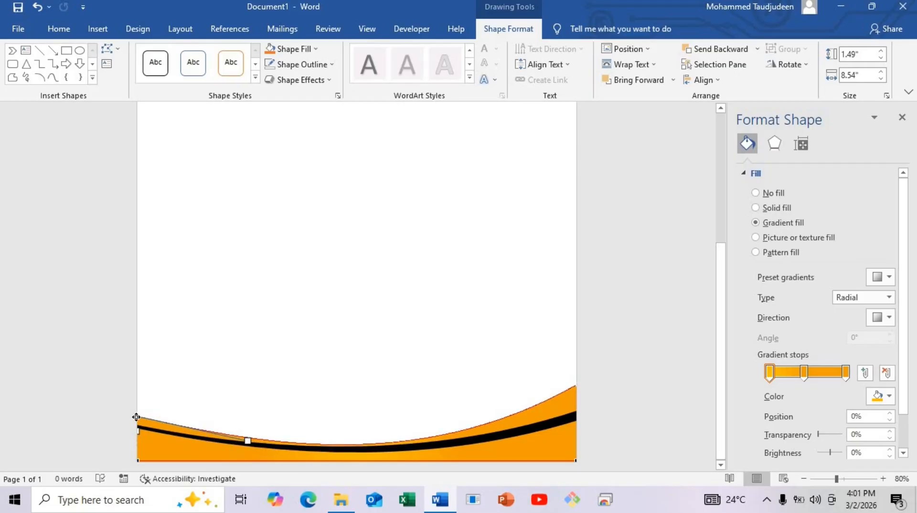
{"action": "left_click_drag", "start_coordinate": [136, 417], "coordinate": [138, 425]}
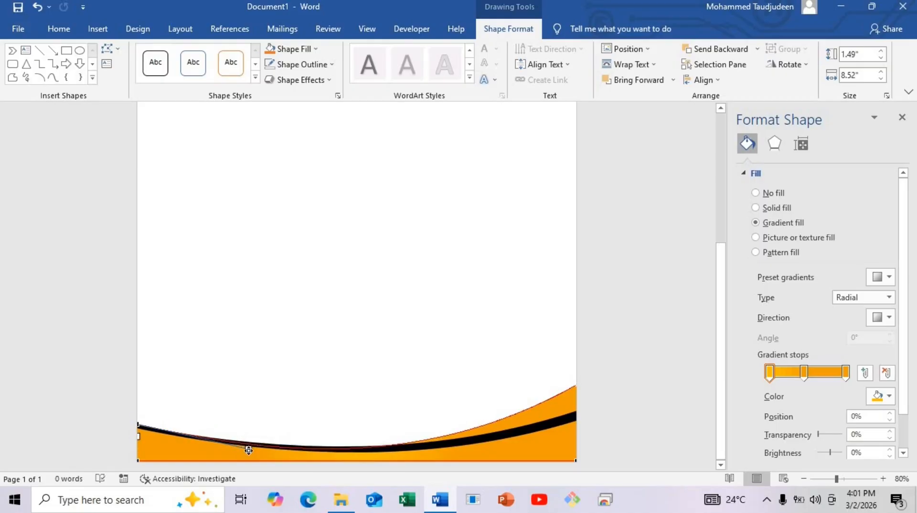
{"action": "left_click_drag", "start_coordinate": [248, 450], "coordinate": [249, 445]}
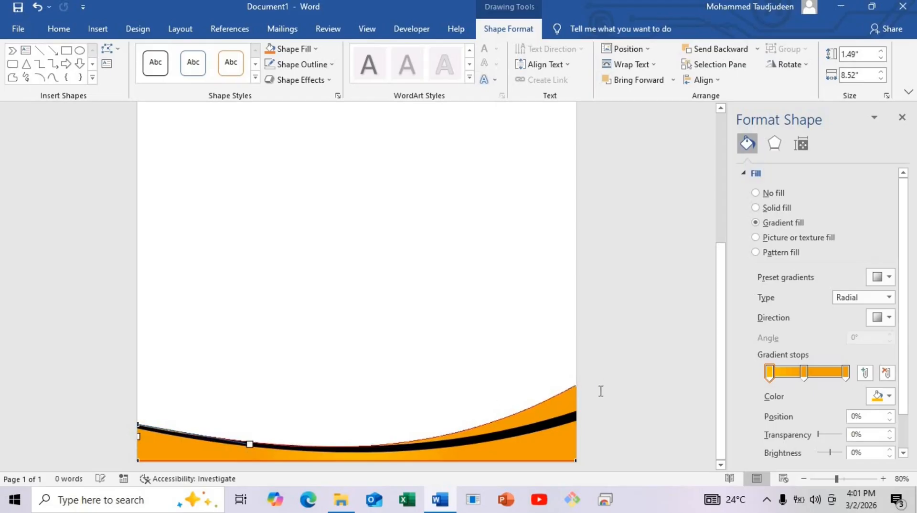
Move the rear orange shape's upper-right point to about 1.21" overall height and bend its upper edge down toward the black band
{"action": "left_click", "coordinate": [575, 386]}
{"action": "left_click_drag", "start_coordinate": [576, 385], "coordinate": [576, 366]}
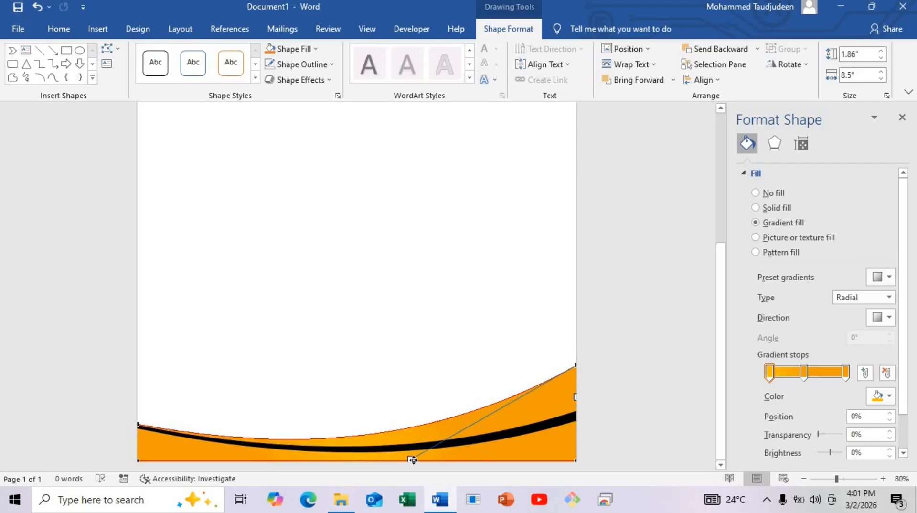
{"action": "left_click_drag", "start_coordinate": [413, 460], "coordinate": [386, 414]}
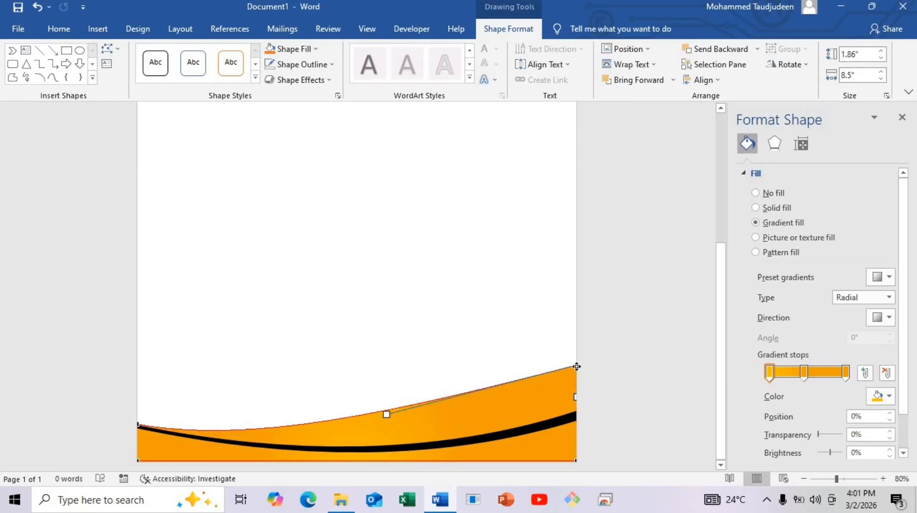
{"action": "left_click_drag", "start_coordinate": [577, 369], "coordinate": [575, 399]}
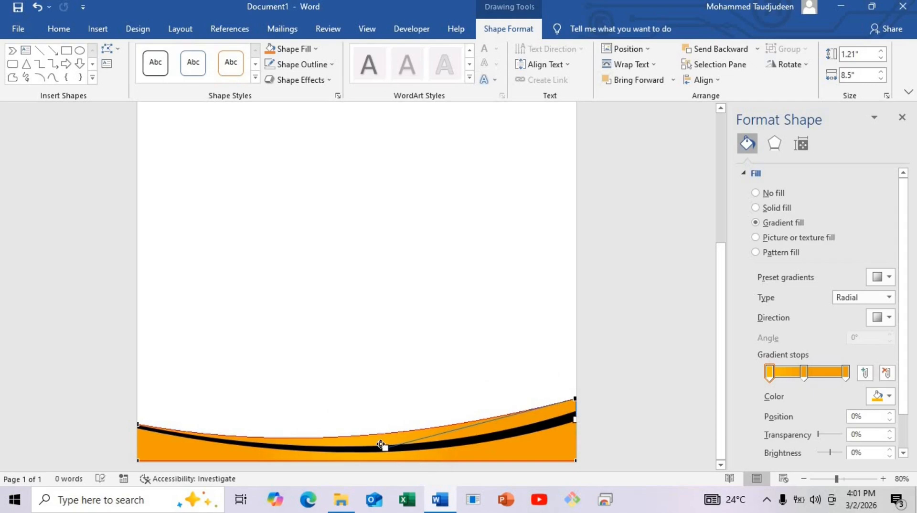
{"action": "left_click_drag", "start_coordinate": [383, 448], "coordinate": [383, 461]}
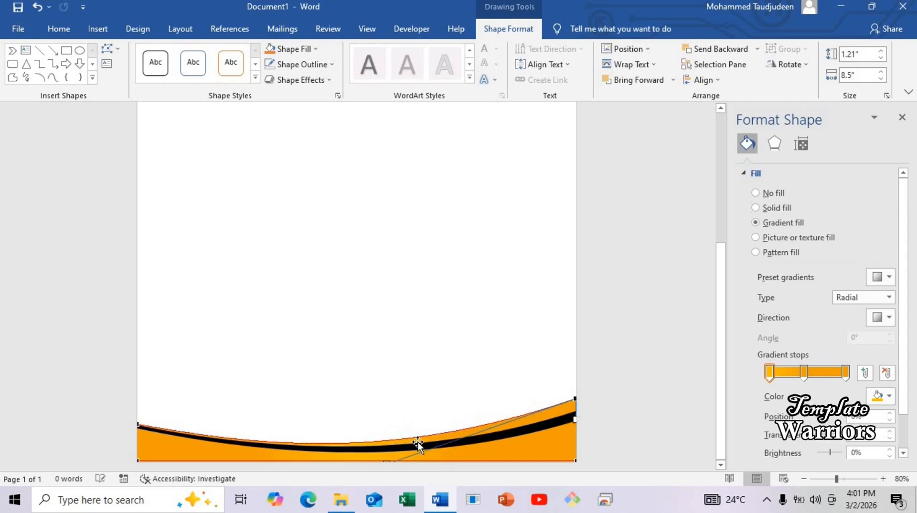
{"action": "left_click", "coordinate": [389, 457]}
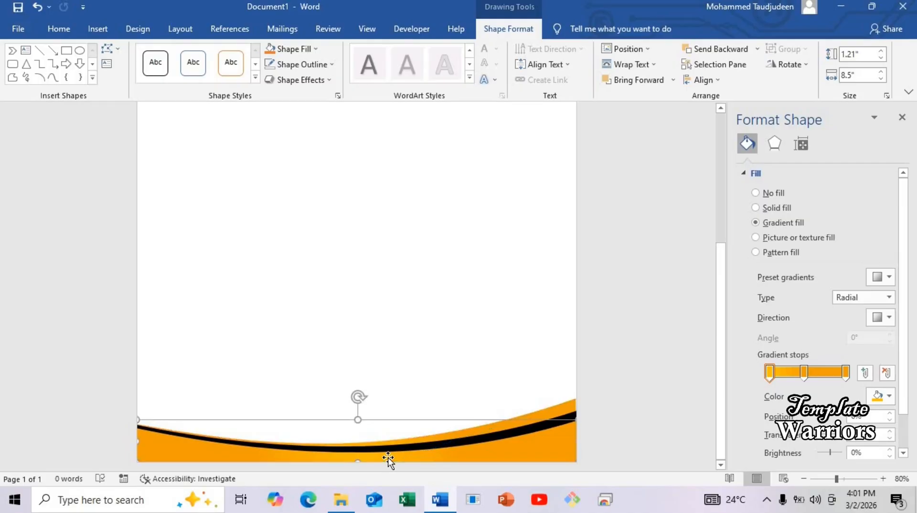
{"action": "left_click", "coordinate": [501, 337]}
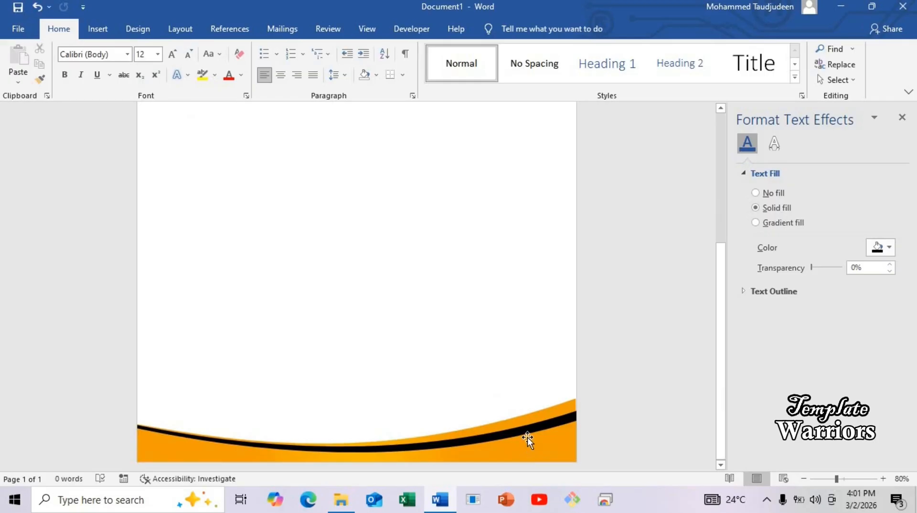
Change the black footer band to a solid white fill
{"action": "left_click", "coordinate": [526, 434]}
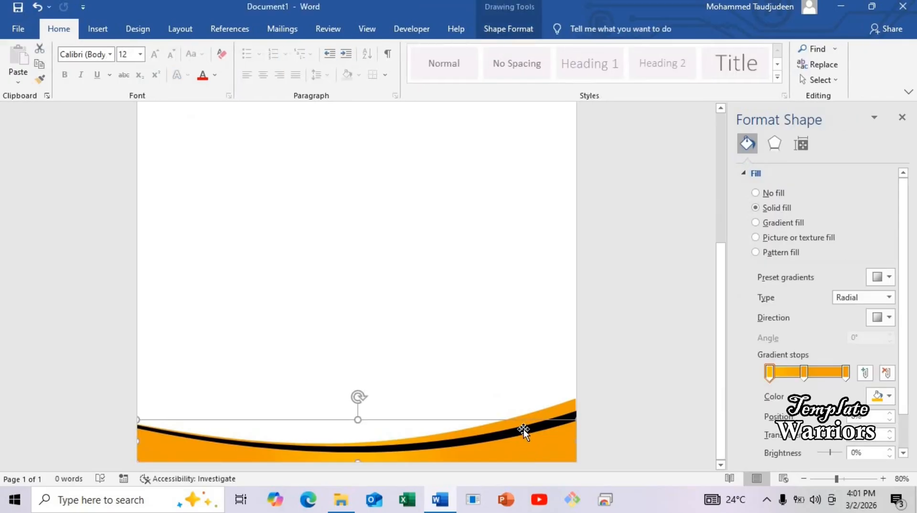
{"action": "left_click", "coordinate": [524, 429]}
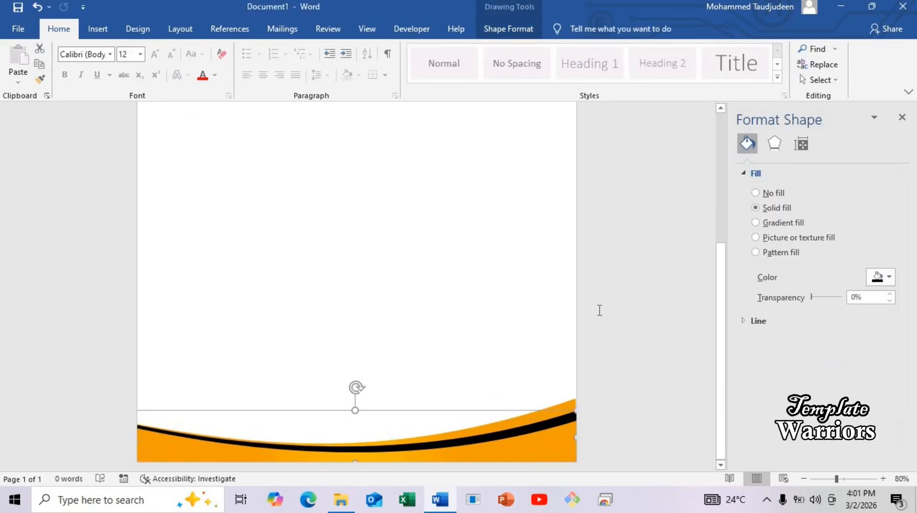
{"action": "left_click", "coordinate": [784, 223]}
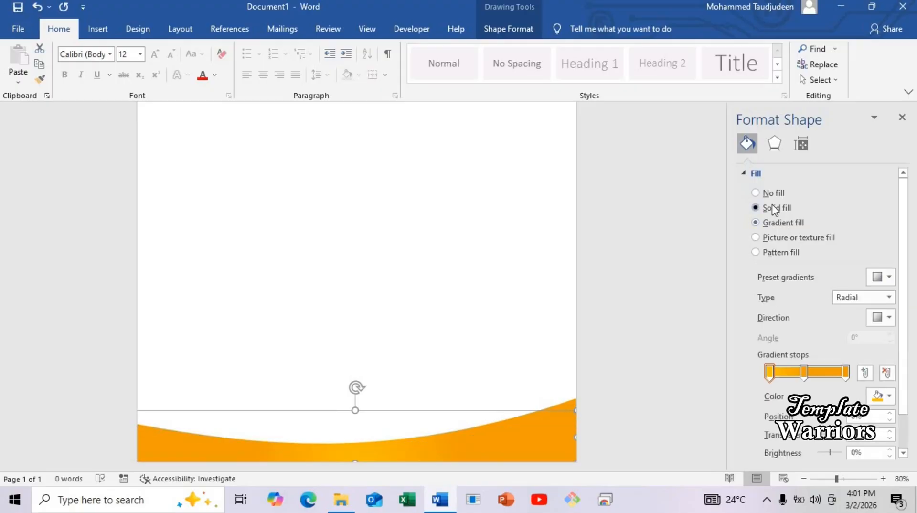
{"action": "left_click", "coordinate": [775, 208]}
{"action": "left_click", "coordinate": [890, 277]}
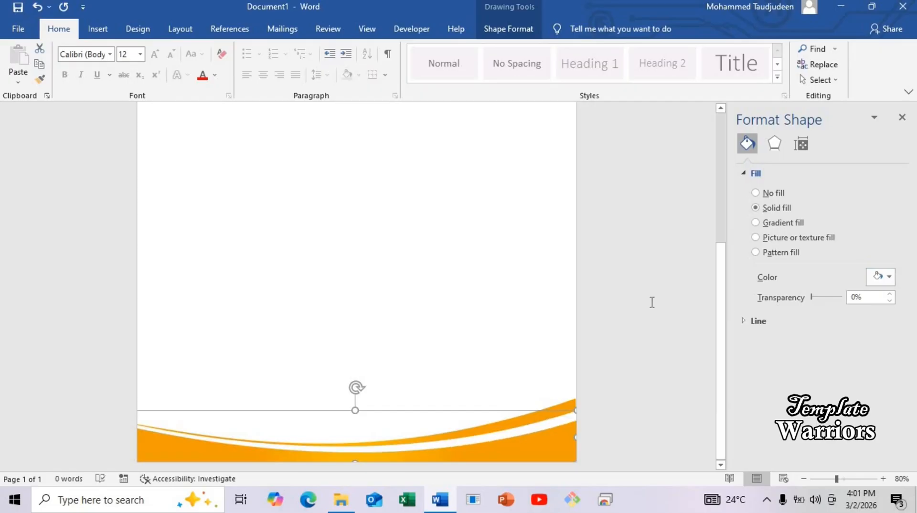
{"action": "scroll", "coordinate": [651, 303], "scroll_direction": "up", "scroll_amount": 5}
{"action": "left_click", "coordinate": [651, 303]}
{"action": "scroll", "coordinate": [719, 294], "scroll_direction": "down", "scroll_amount": 2}
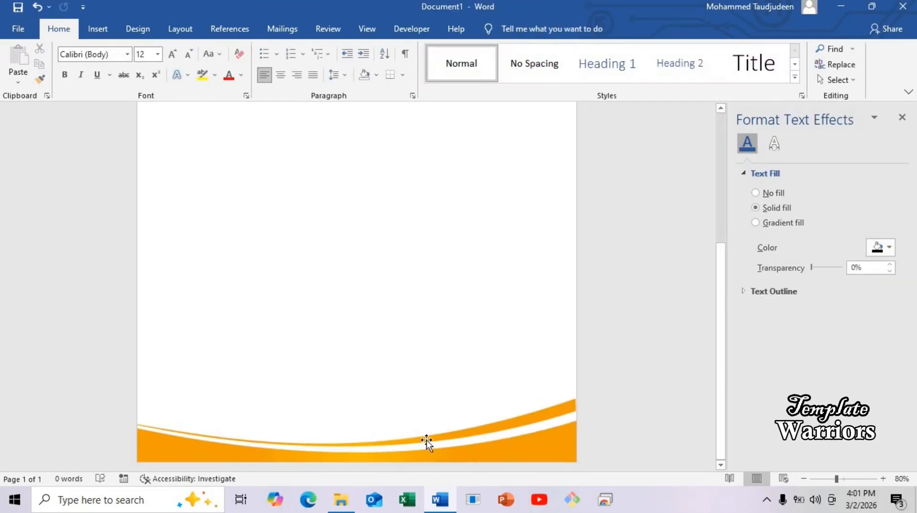
Draw a text box about 1" high and 0.84" wide below the header bar, near the page's horizontal centre
{"action": "scroll", "coordinate": [703, 239], "scroll_direction": "up", "scroll_amount": 5}
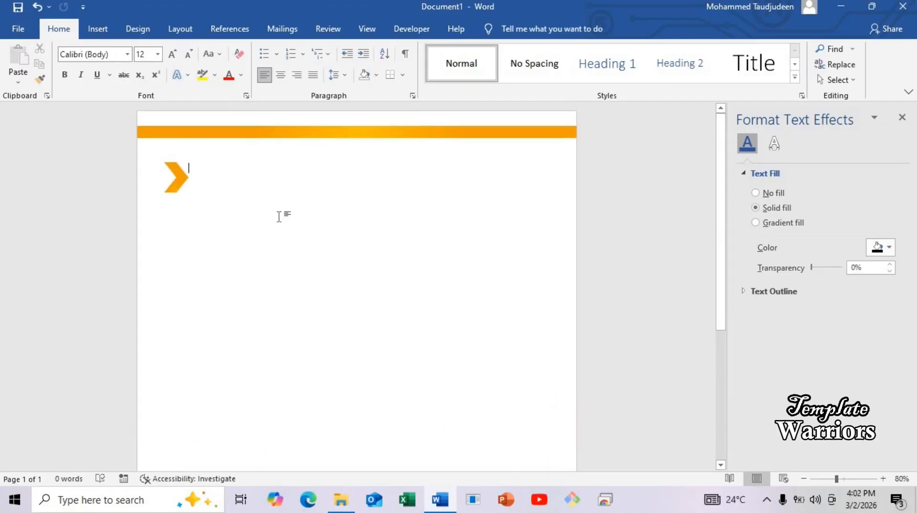
{"action": "left_click", "coordinate": [110, 28]}
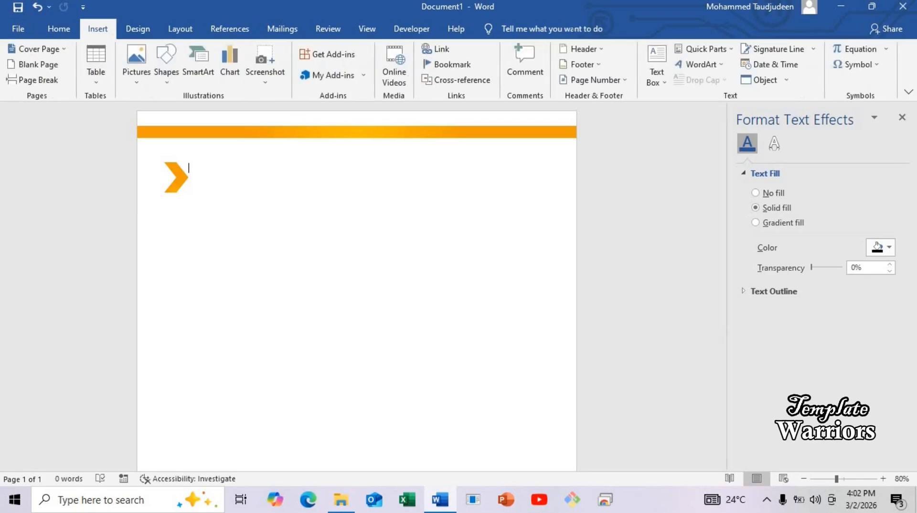
{"action": "left_click", "coordinate": [652, 81]}
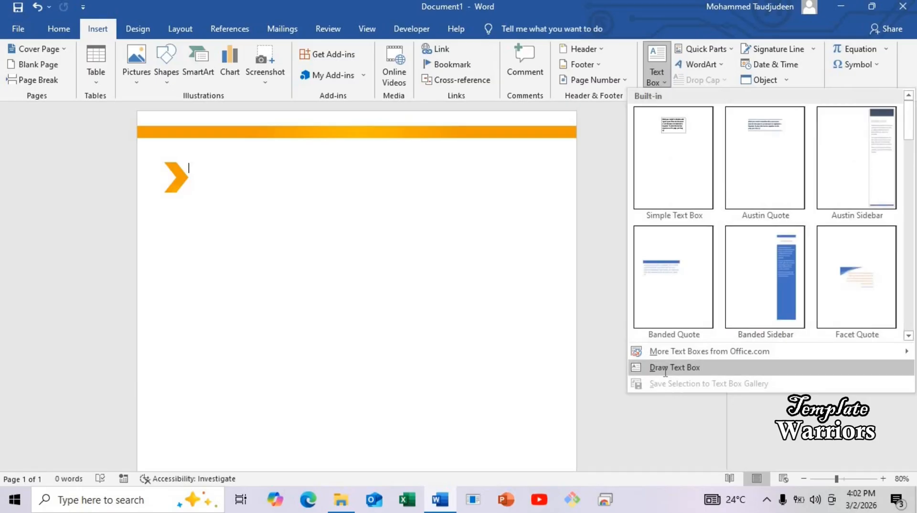
{"action": "left_click", "coordinate": [666, 369]}
{"action": "left_click", "coordinate": [313, 215]}
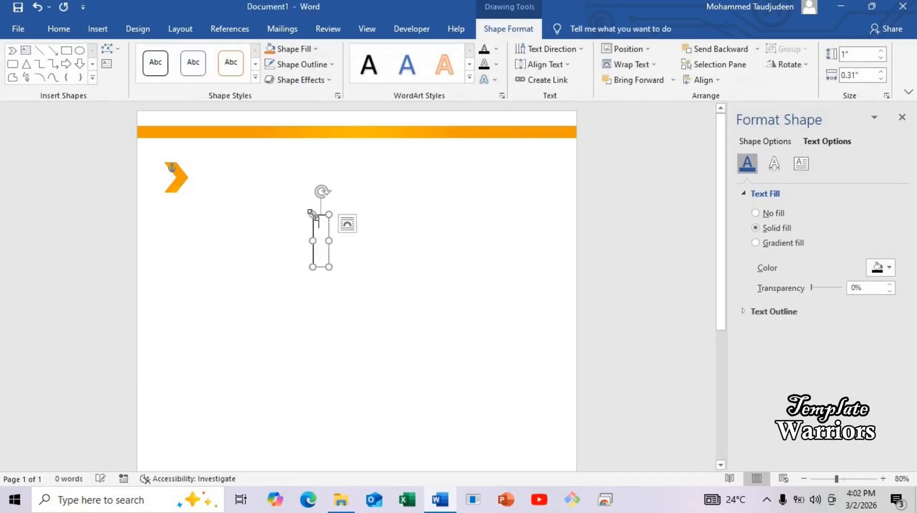
{"action": "left_click_drag", "start_coordinate": [329, 241], "coordinate": [357, 241]}
Remove the outline and the fill from the text box
{"action": "left_click", "coordinate": [306, 66]}
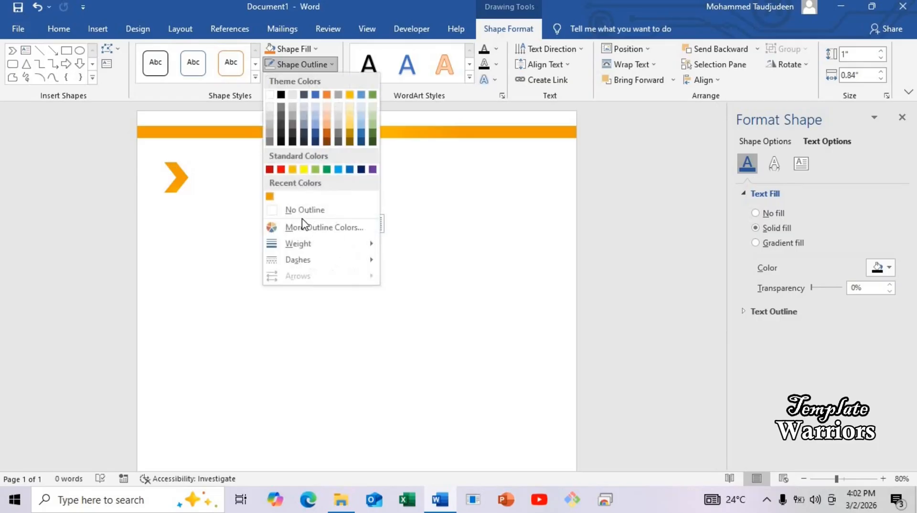
{"action": "left_click", "coordinate": [301, 210]}
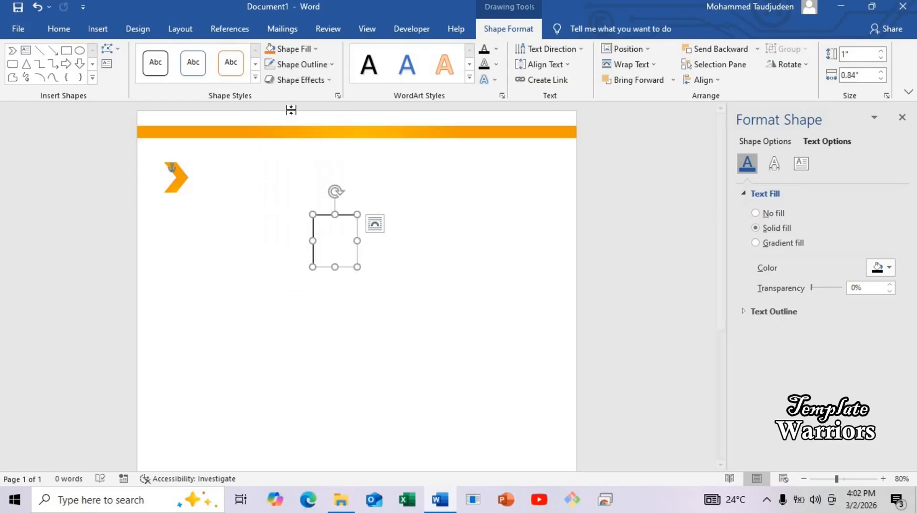
{"action": "left_click", "coordinate": [290, 49]}
{"action": "left_click", "coordinate": [295, 194]}
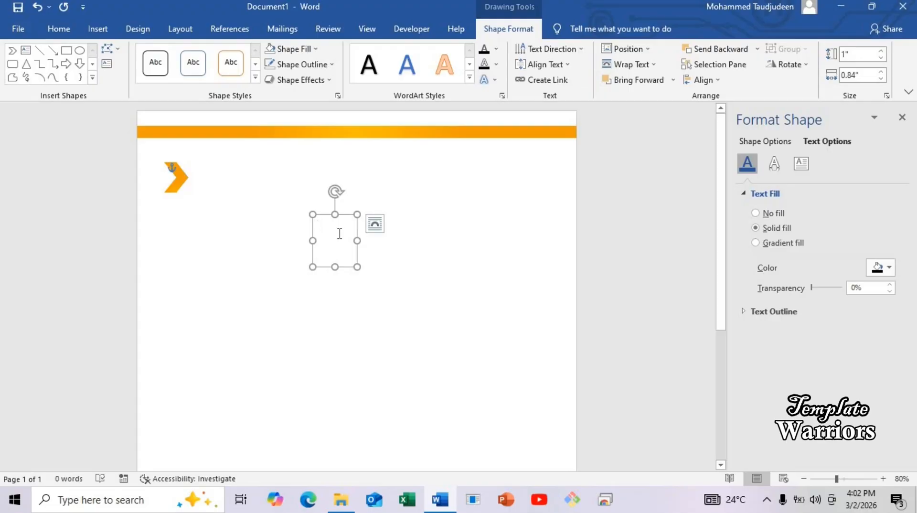
Enter "Logo Here" in the text box, with "Tagline" as a second paragraph
{"action": "type", "text": "Lo"}
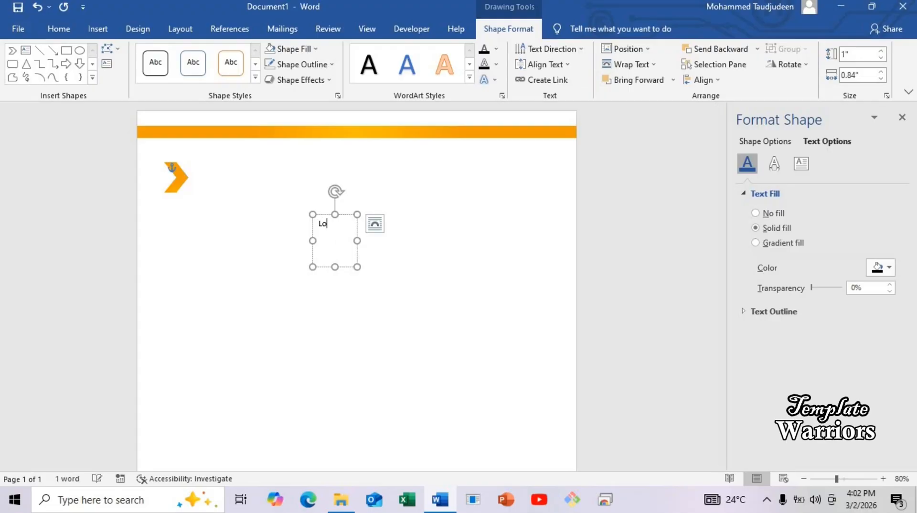
{"action": "type", "text": "go H"}
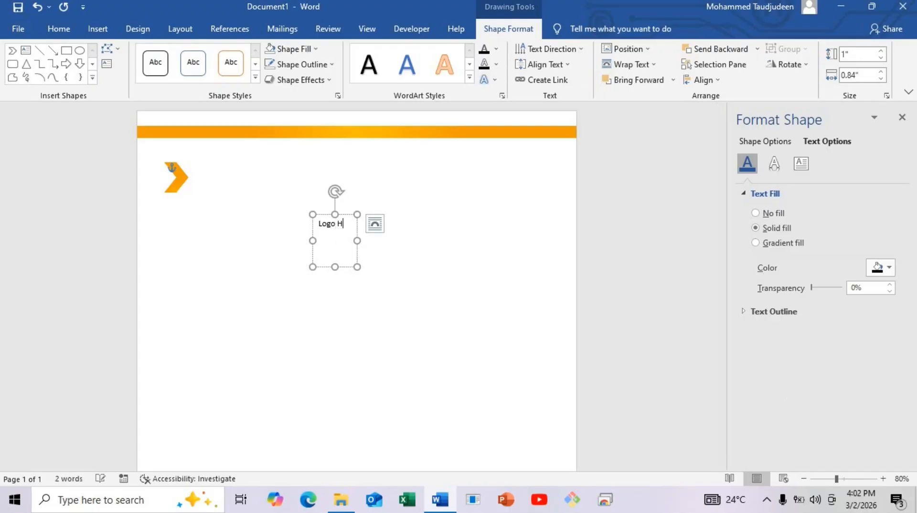
{"action": "type", "text": "ere"}
Set the spacing after both paragraphs to 0 pt and widen the text box until "Logo Here" fits on one line
{"action": "key", "text": "ctrl+a"}
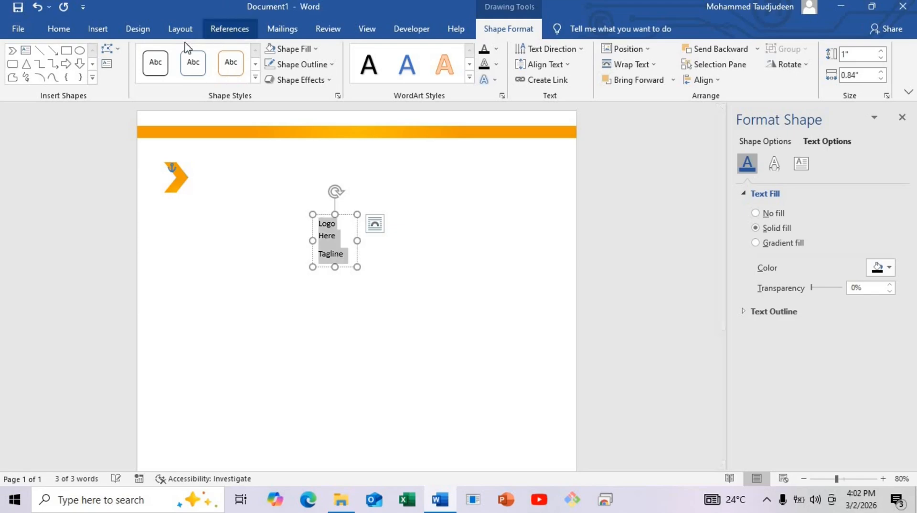
{"action": "left_click", "coordinate": [180, 28]}
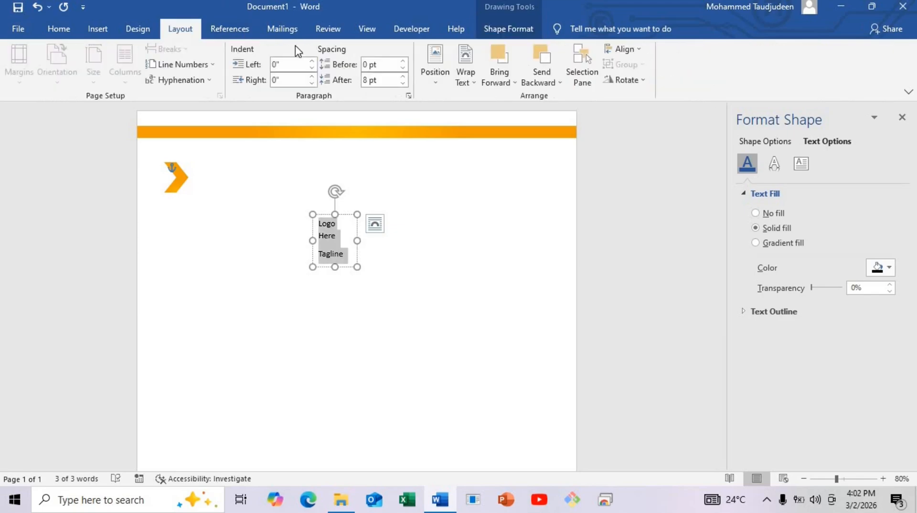
{"action": "left_click", "coordinate": [404, 83]}
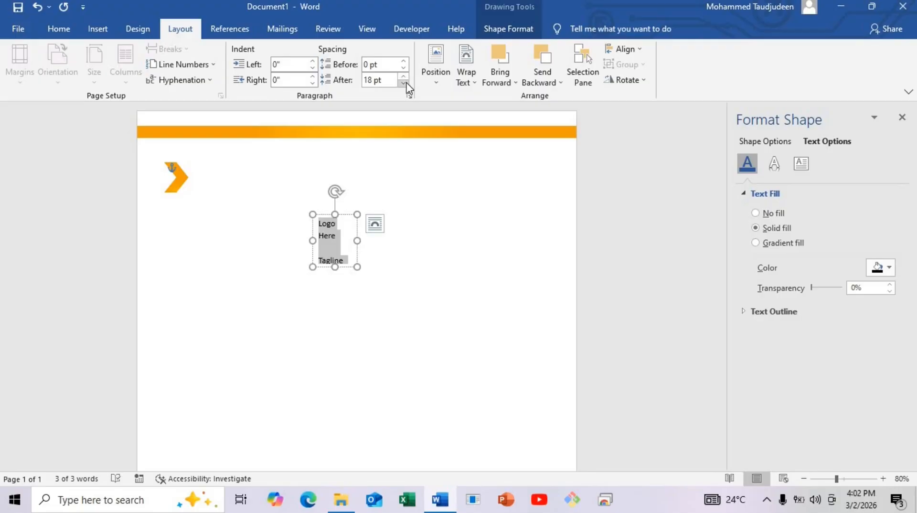
{"action": "left_click", "coordinate": [404, 82]}
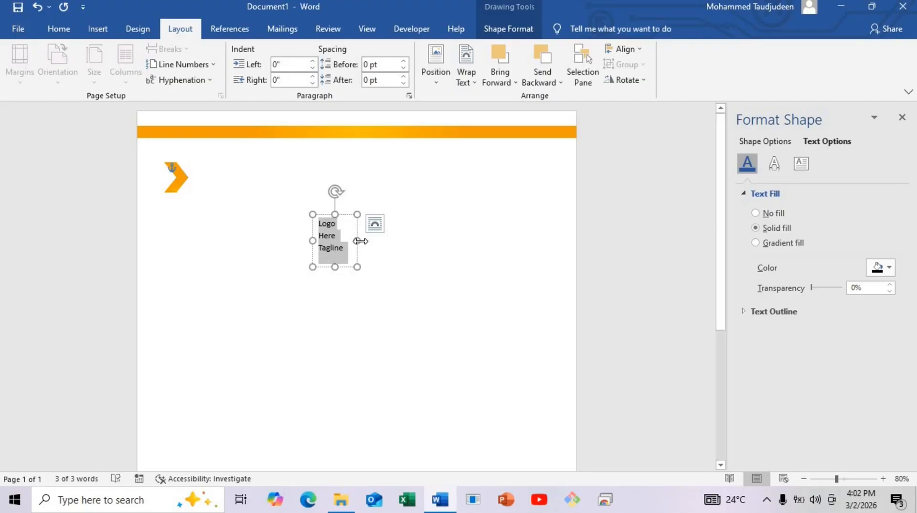
{"action": "left_click_drag", "start_coordinate": [360, 241], "coordinate": [387, 241]}
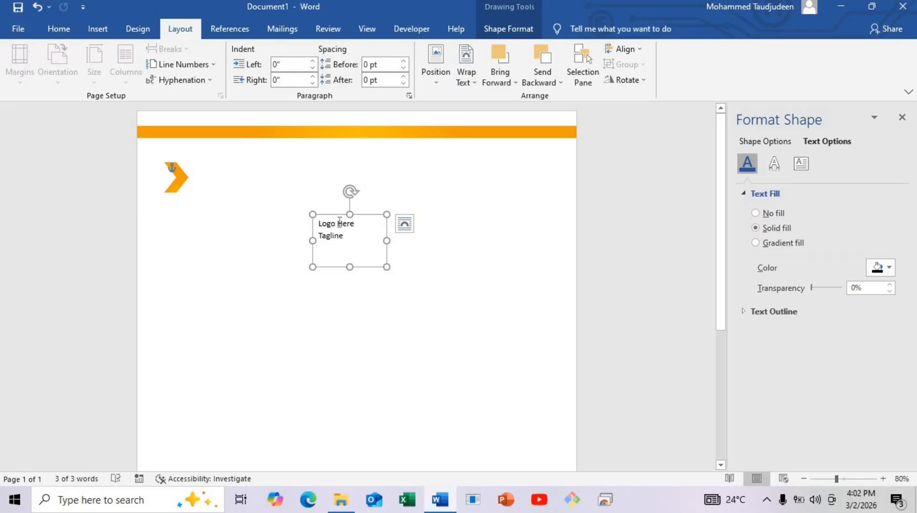
Format the "Logo Here" line in the Impact font at size 16
{"action": "left_click_drag", "start_coordinate": [339, 222], "coordinate": [314, 223]}
{"action": "left_click", "coordinate": [61, 28]}
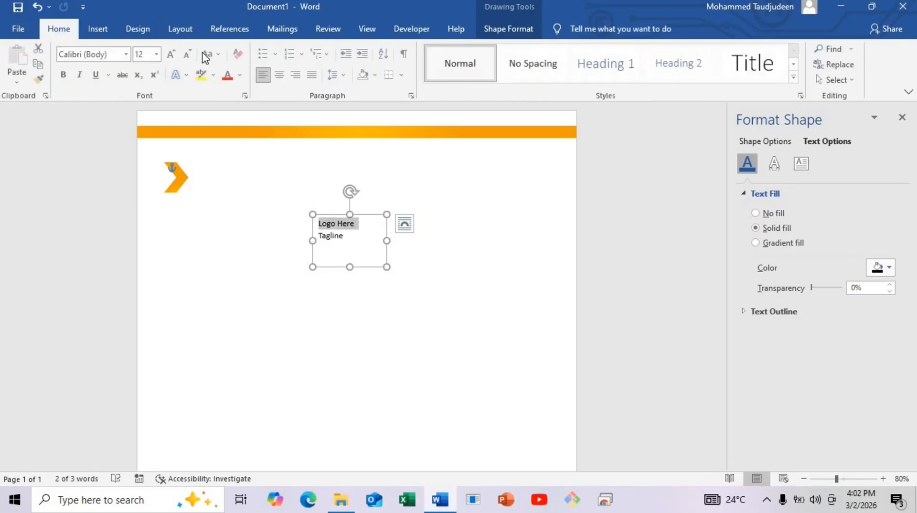
{"action": "left_click", "coordinate": [111, 58]}
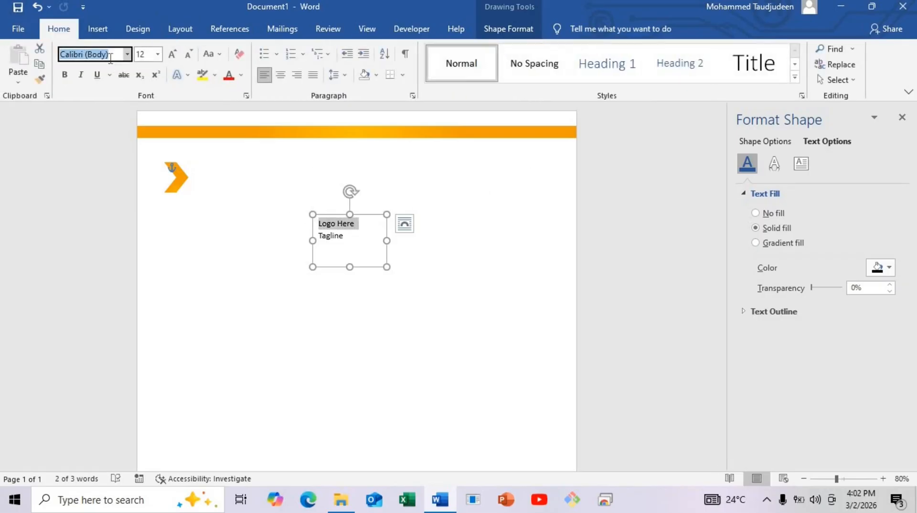
{"action": "type", "text": "Impact"}
{"action": "key", "text": "Return"}
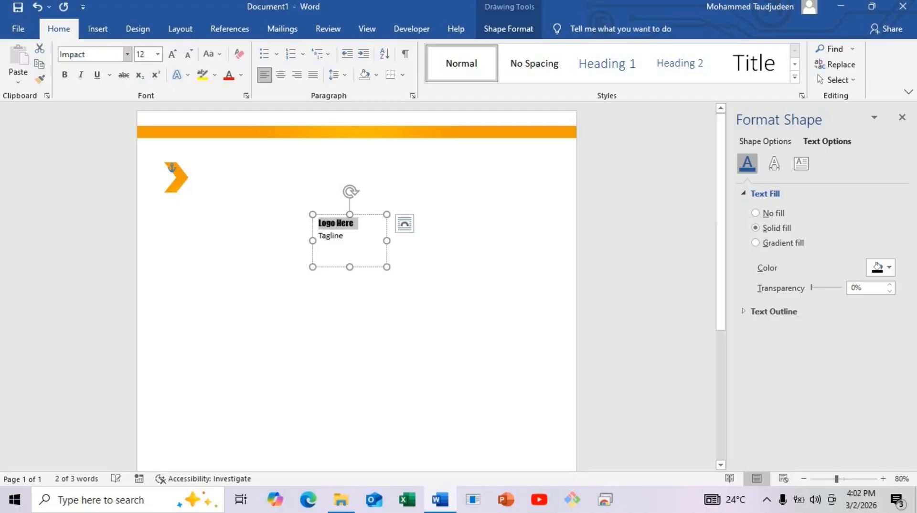
{"action": "left_click", "coordinate": [157, 54]}
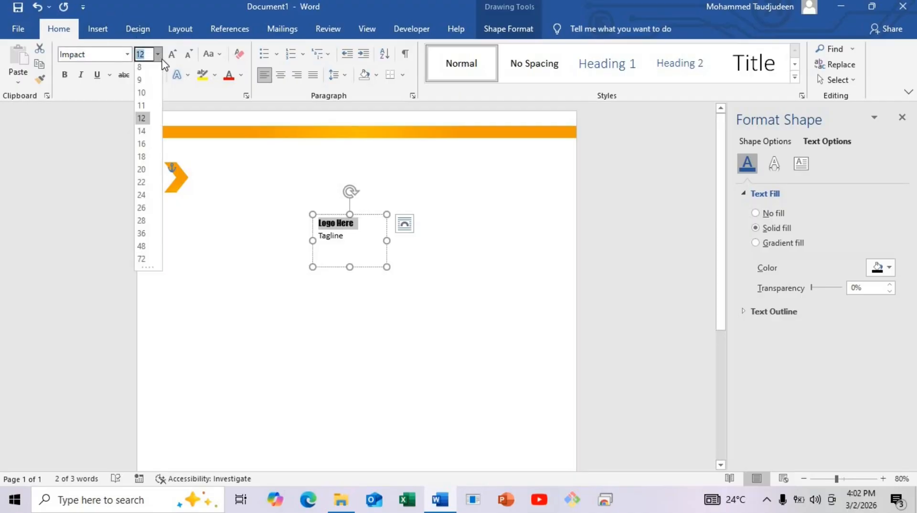
{"action": "left_click", "coordinate": [152, 147]}
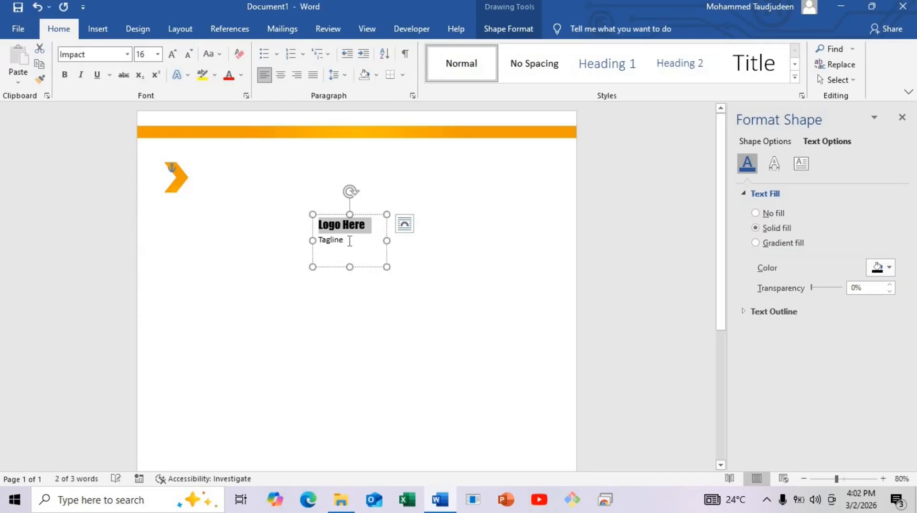
{"action": "left_click", "coordinate": [349, 240]}
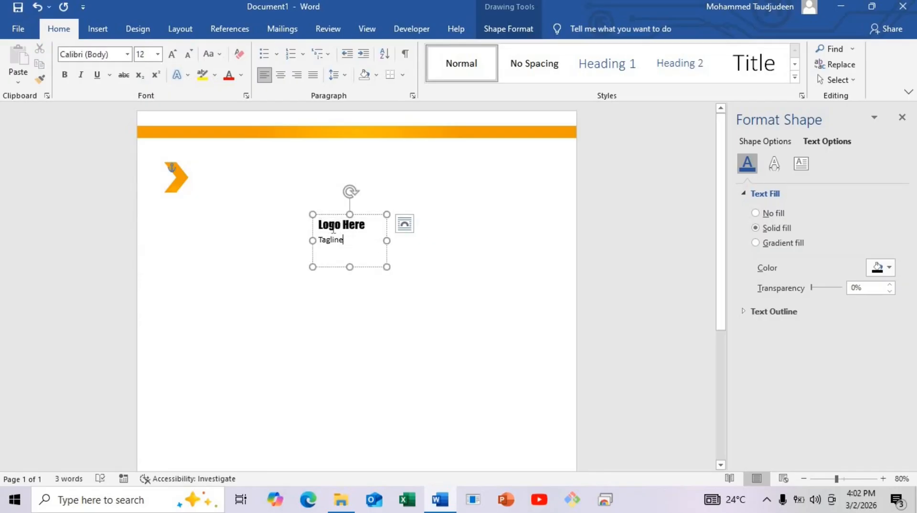
Color the word "Logo" with the recently used orange
{"action": "left_click_drag", "start_coordinate": [341, 227], "coordinate": [318, 230]}
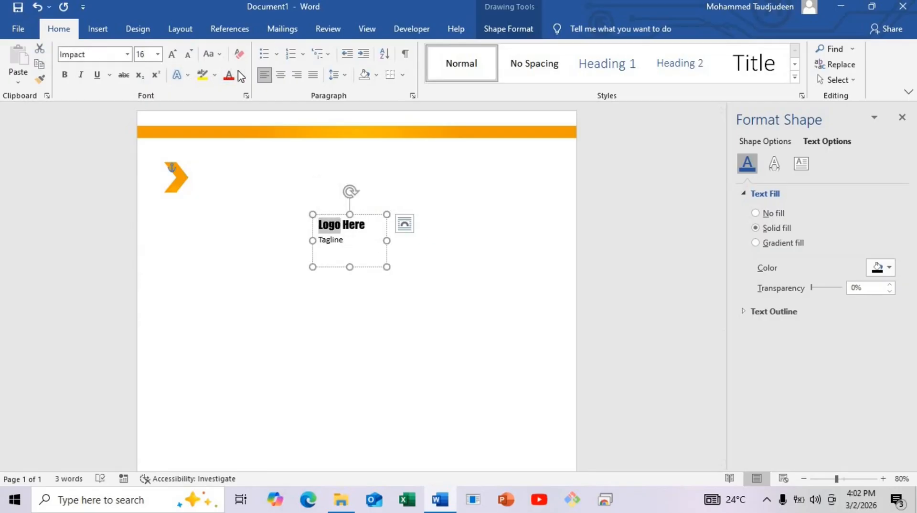
{"action": "left_click", "coordinate": [240, 75]}
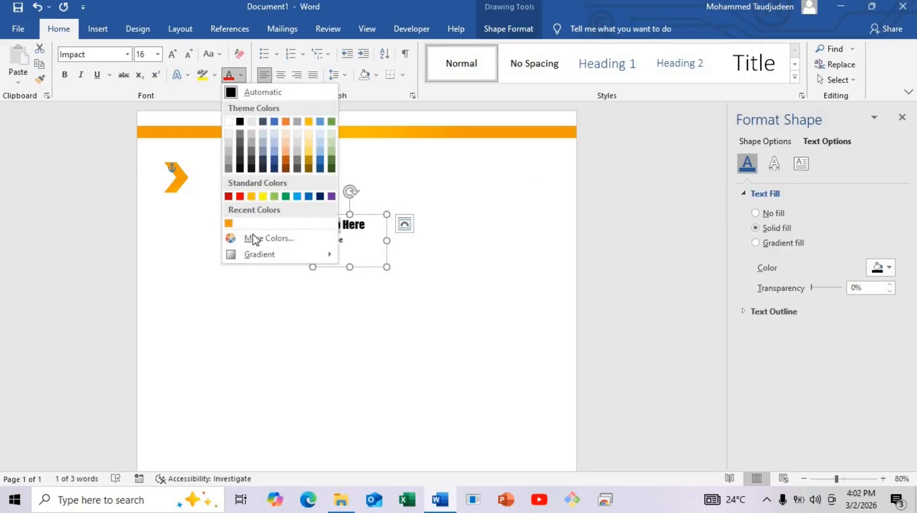
{"action": "left_click", "coordinate": [228, 223]}
Format the "Tagline" line in the Impact font at size 14
{"action": "left_click_drag", "start_coordinate": [349, 237], "coordinate": [322, 262]}
{"action": "left_click", "coordinate": [127, 54]}
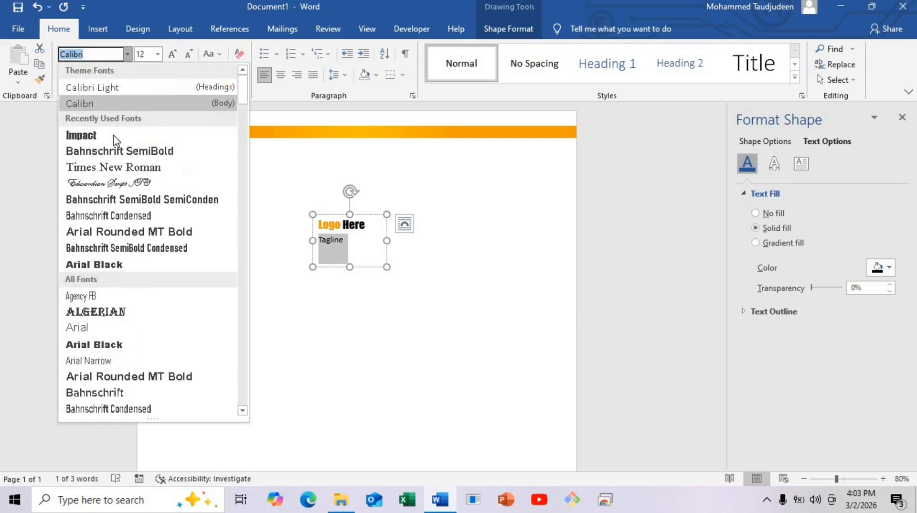
{"action": "left_click", "coordinate": [110, 136]}
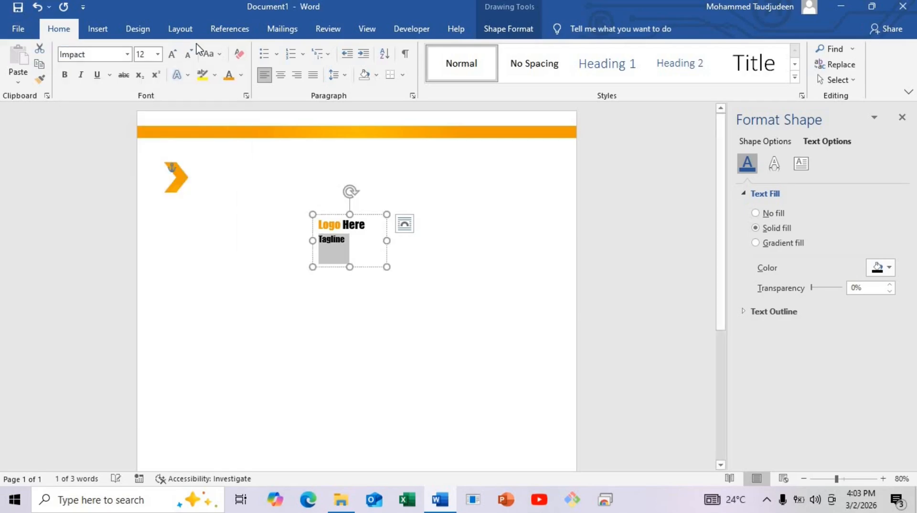
{"action": "left_click", "coordinate": [173, 54]}
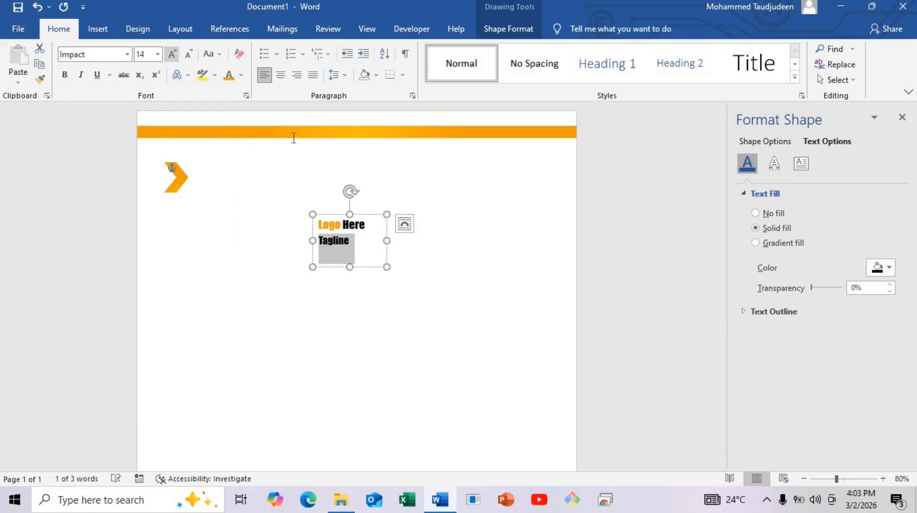
{"action": "left_click", "coordinate": [345, 246]}
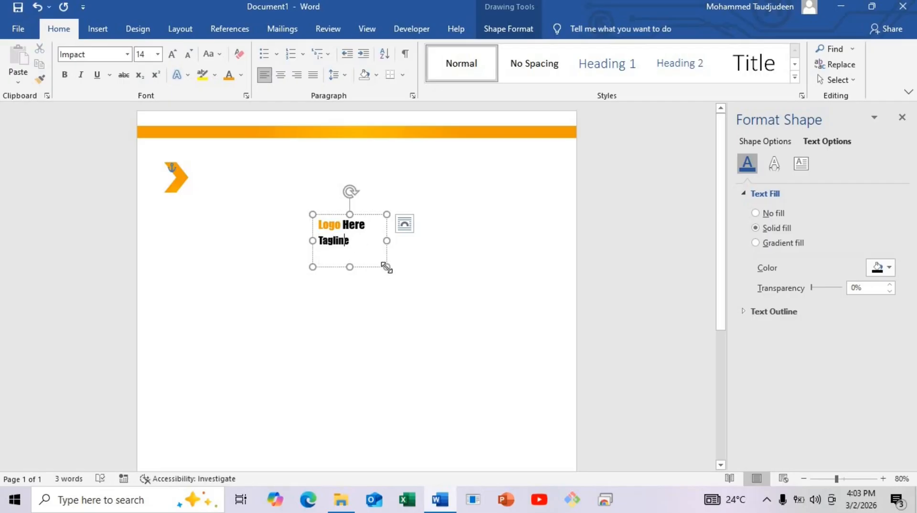
Shrink the text box around its two lines and place it beside the chevron, with a duplicate below it
{"action": "left_click_drag", "start_coordinate": [387, 267], "coordinate": [371, 248]}
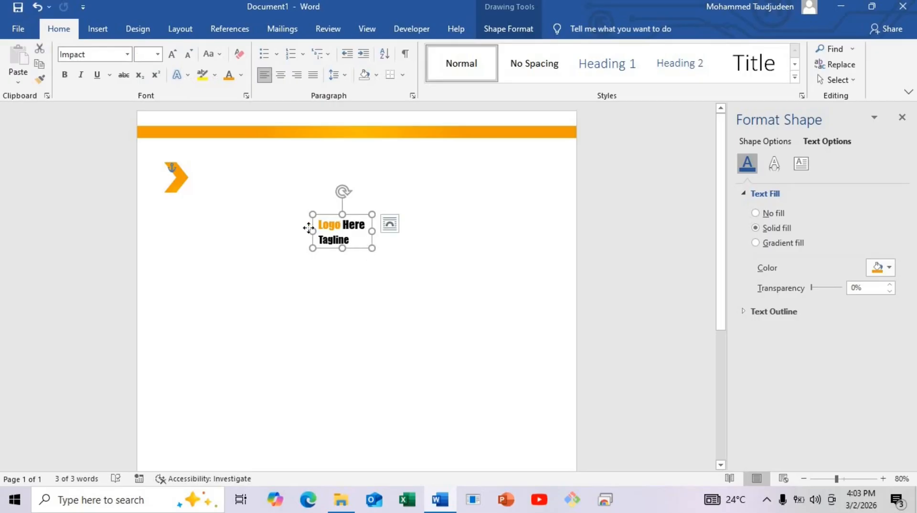
{"action": "left_click_drag", "start_coordinate": [308, 228], "coordinate": [239, 260]}
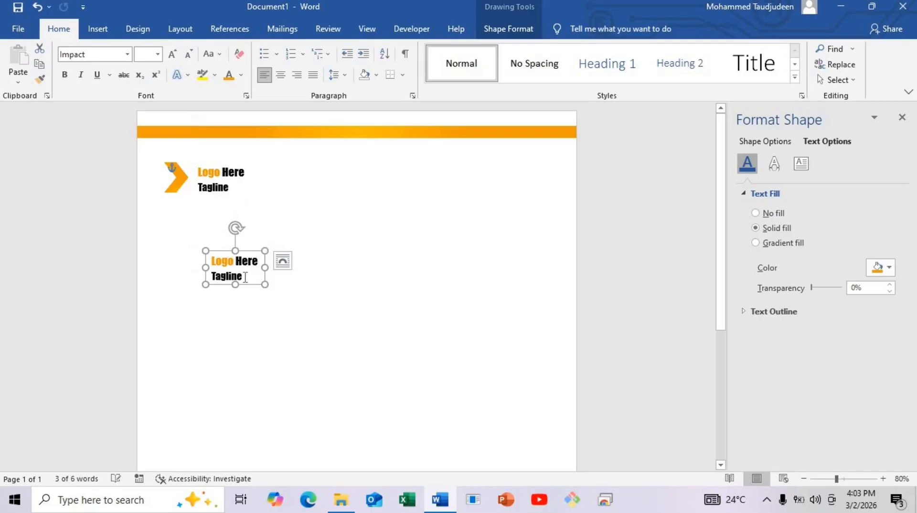
Replace the duplicate box's text with "TO:" and enlarge the box to make room for the recipient details
{"action": "left_click", "coordinate": [246, 282]}
{"action": "key", "text": "ctrl+a"}
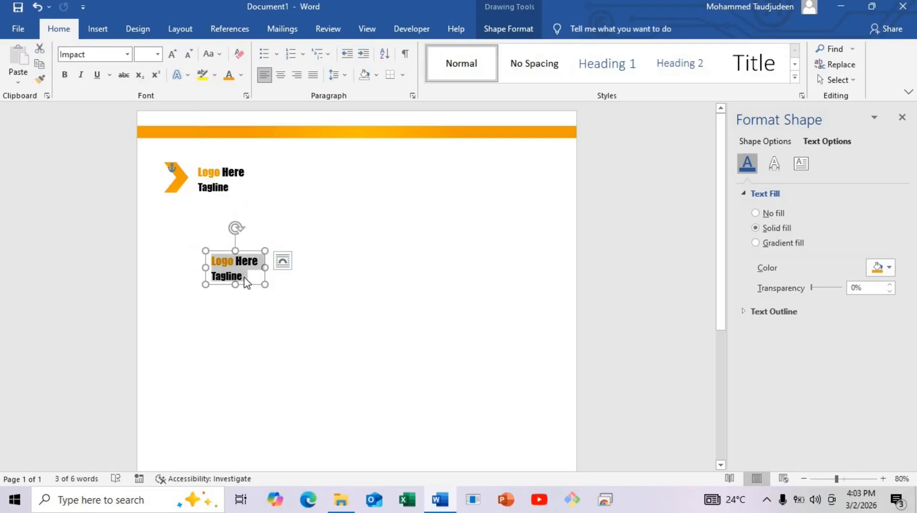
{"action": "type", "text": "TO:"}
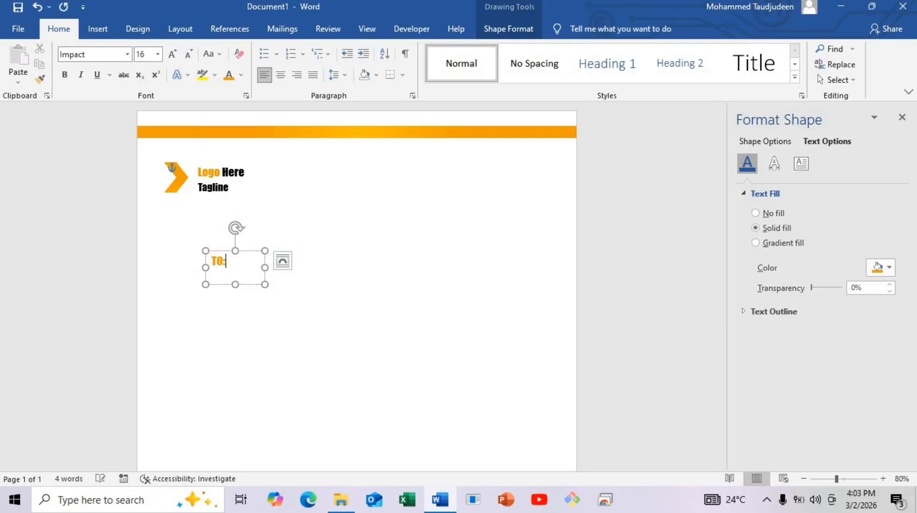
{"action": "left_click_drag", "start_coordinate": [265, 284], "coordinate": [345, 367]}
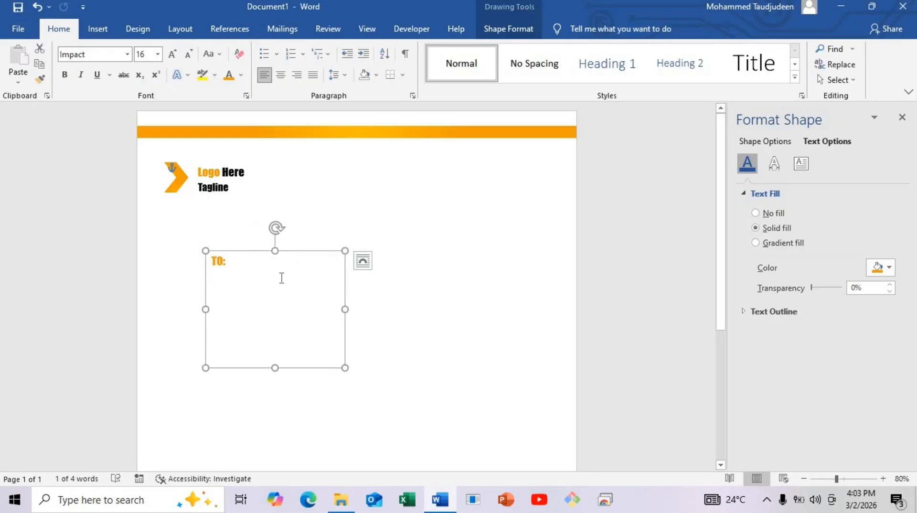
Add the lines "Place name here", "Position here", "Company name" and "Address here" beneath "TO:"
{"action": "left_click", "coordinate": [282, 279]}
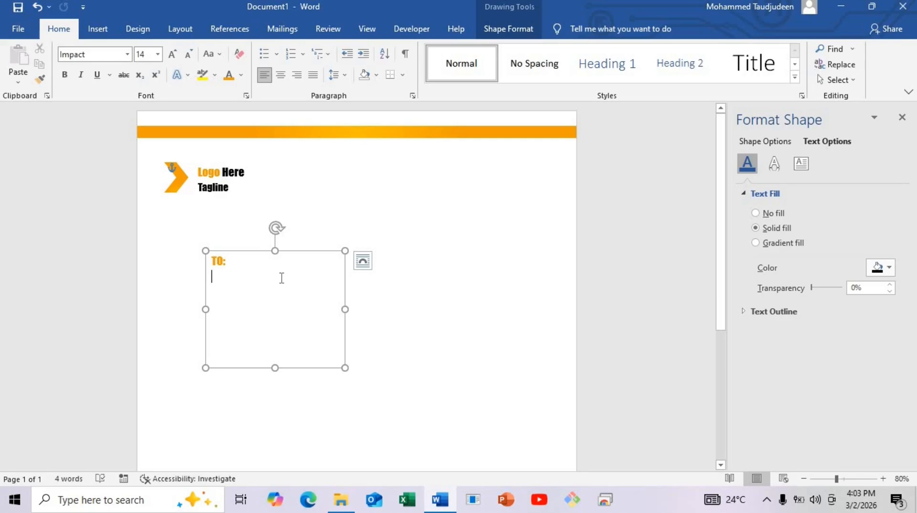
{"action": "type", "text": "Place name"}
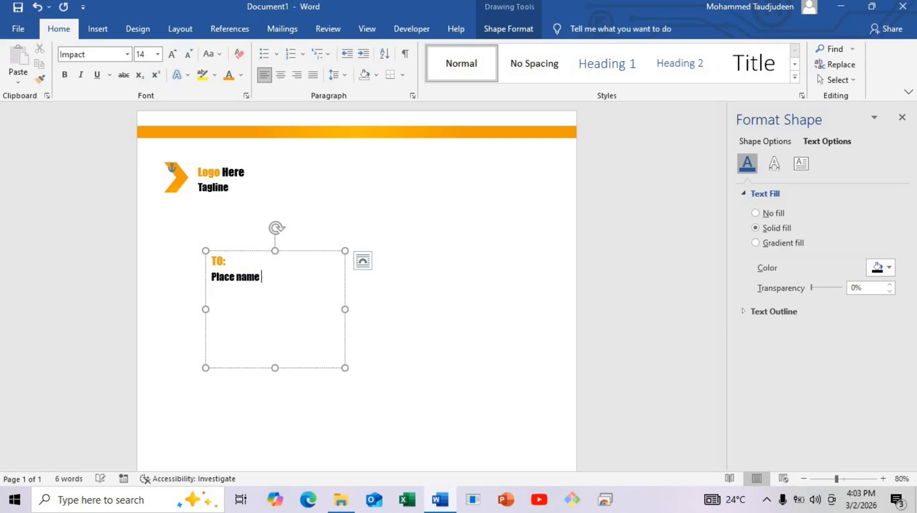
{"action": "type", "text": " here"}
{"action": "key", "text": "Return"}
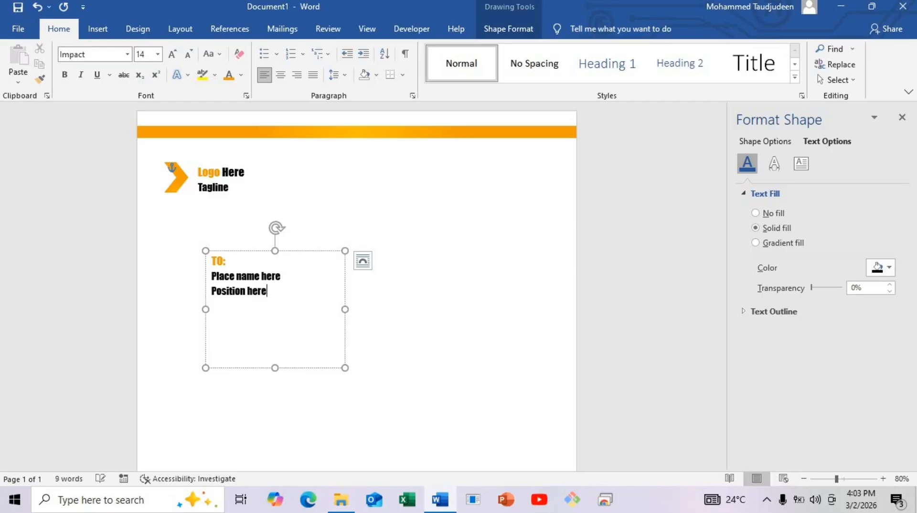
{"action": "type", "text": "Position here"}
{"action": "key", "text": "Return"}
{"action": "type", "text": "Company"}
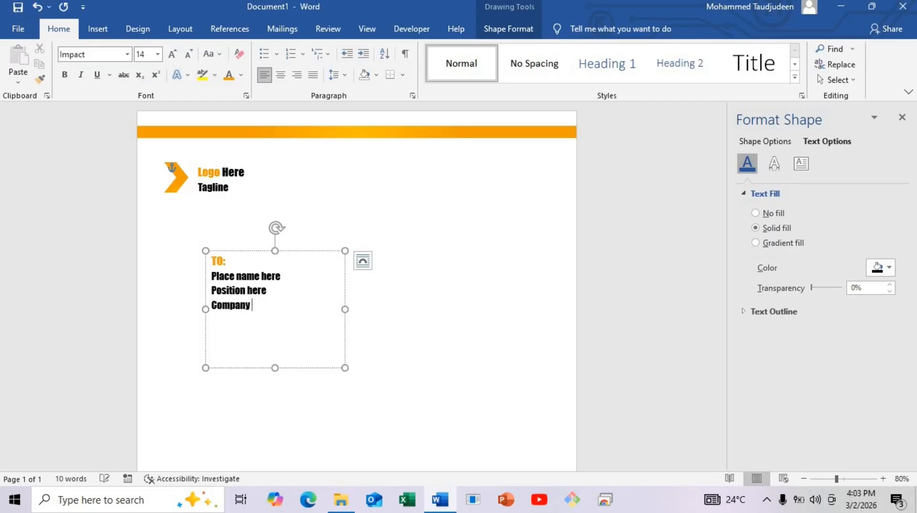
{"action": "type", "text": " name"}
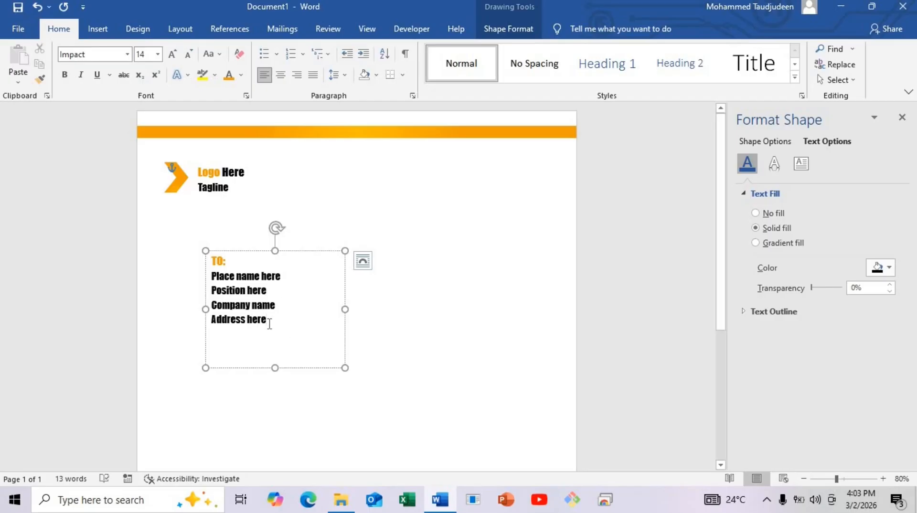
Format all the text in the recipient box in Calibri at size 14
{"action": "key", "text": "ctrl+a"}
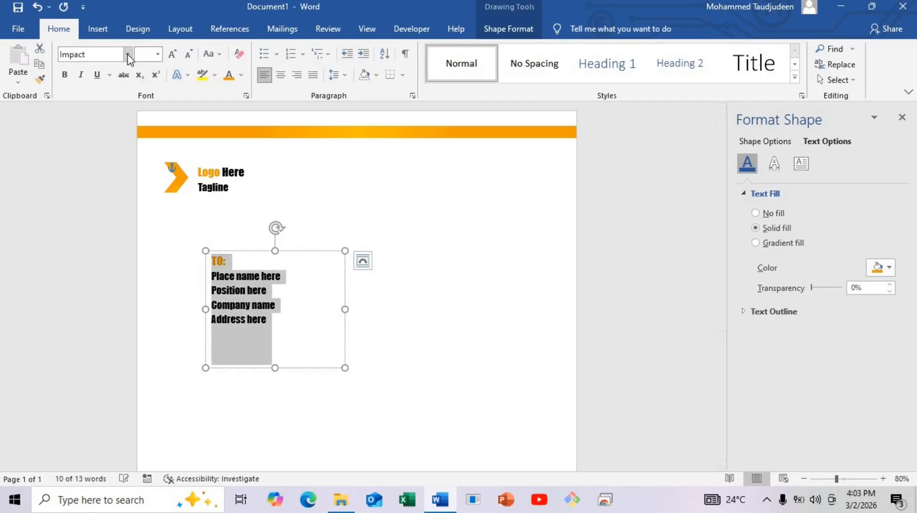
{"action": "left_click", "coordinate": [127, 54]}
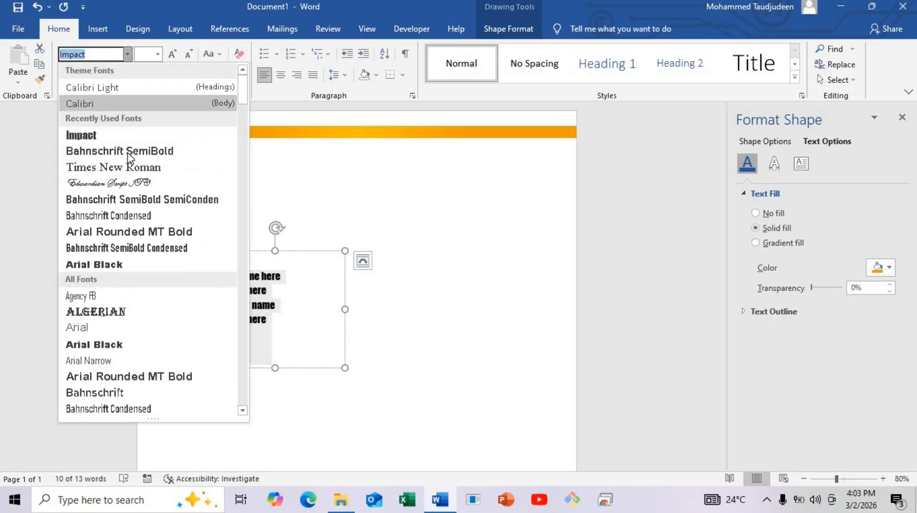
{"action": "left_click", "coordinate": [133, 105]}
{"action": "left_click", "coordinate": [157, 54]}
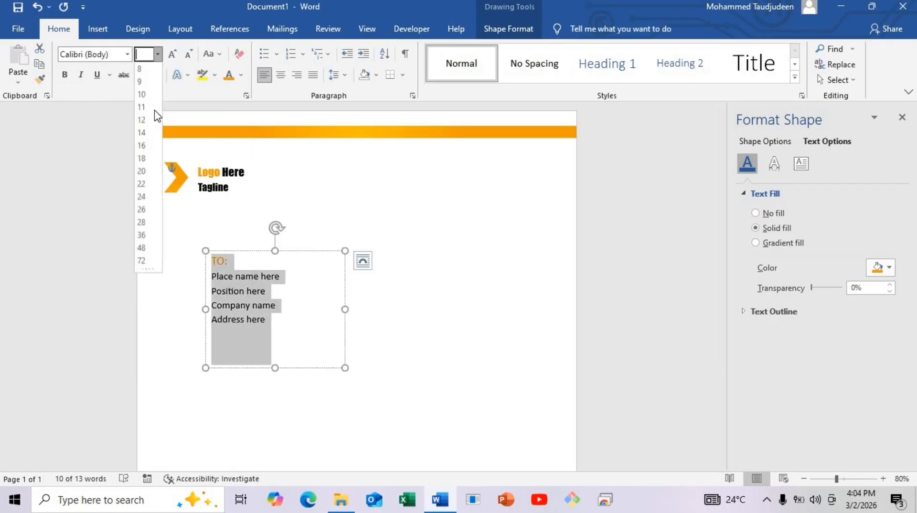
{"action": "left_click", "coordinate": [144, 134]}
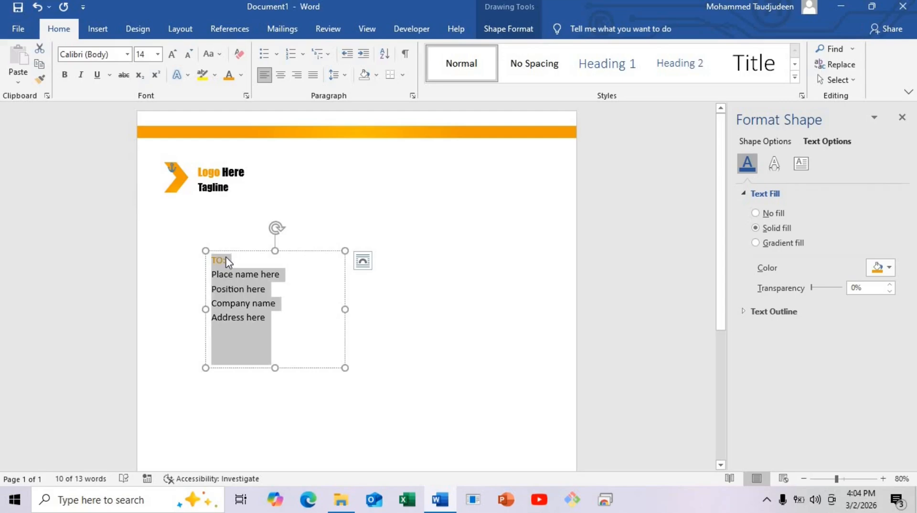
Set the "TO:" line in the Bahnschrift SemiBold SemiConden font
{"action": "left_click", "coordinate": [227, 261]}
{"action": "left_click", "coordinate": [203, 262]}
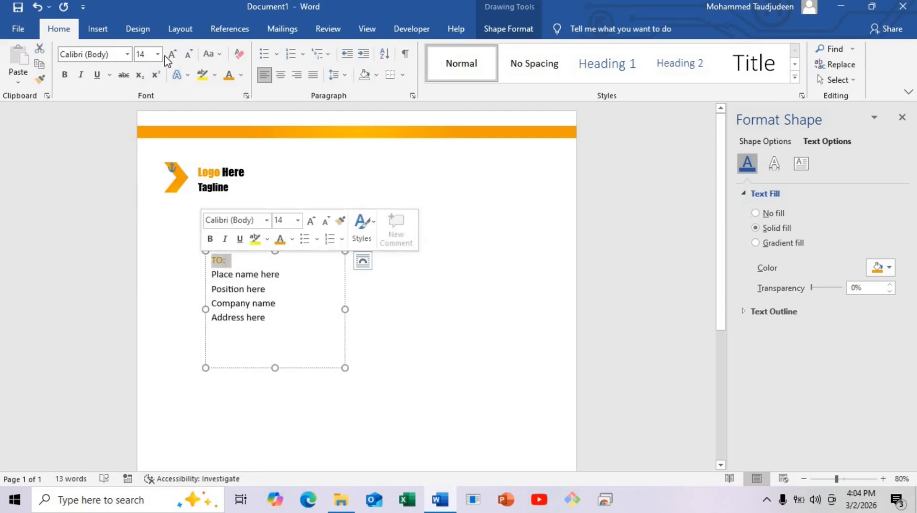
{"action": "left_click", "coordinate": [127, 54]}
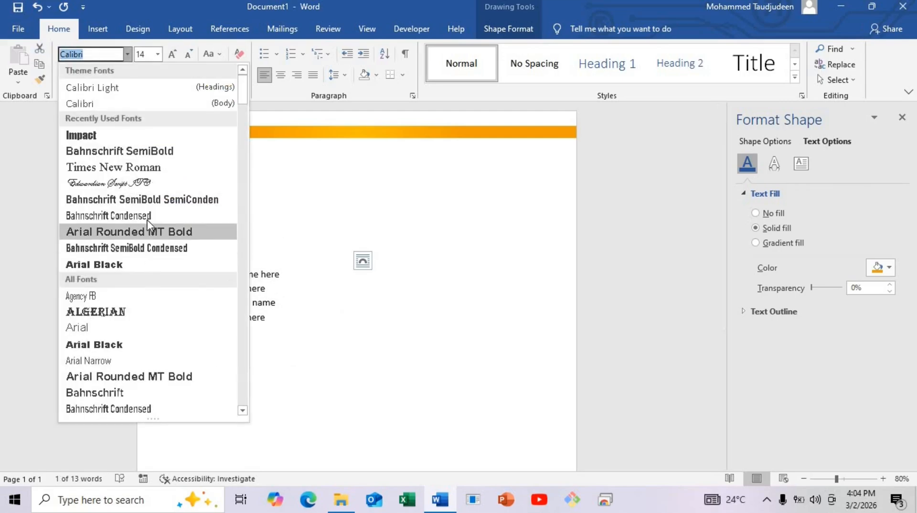
{"action": "left_click", "coordinate": [153, 200]}
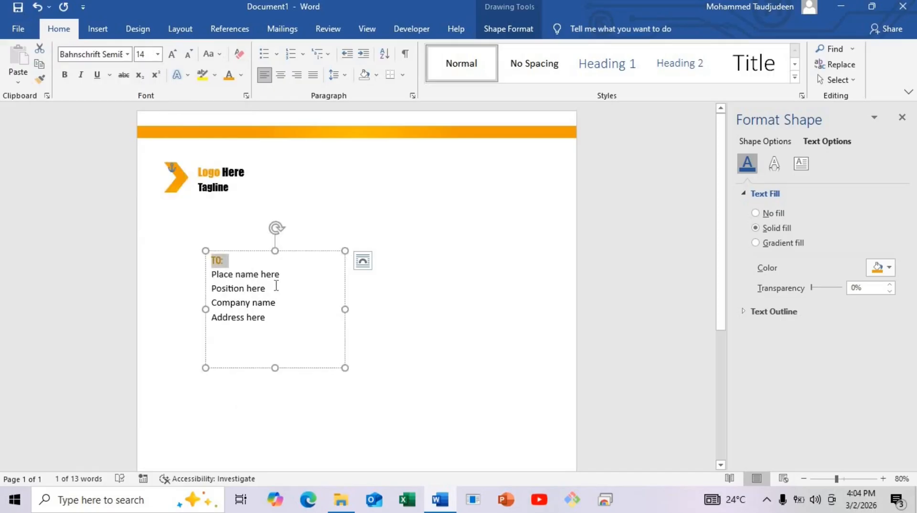
Make the "Place name here" line bold and orange, and colour "TO:" black
{"action": "left_click_drag", "start_coordinate": [281, 277], "coordinate": [211, 275]}
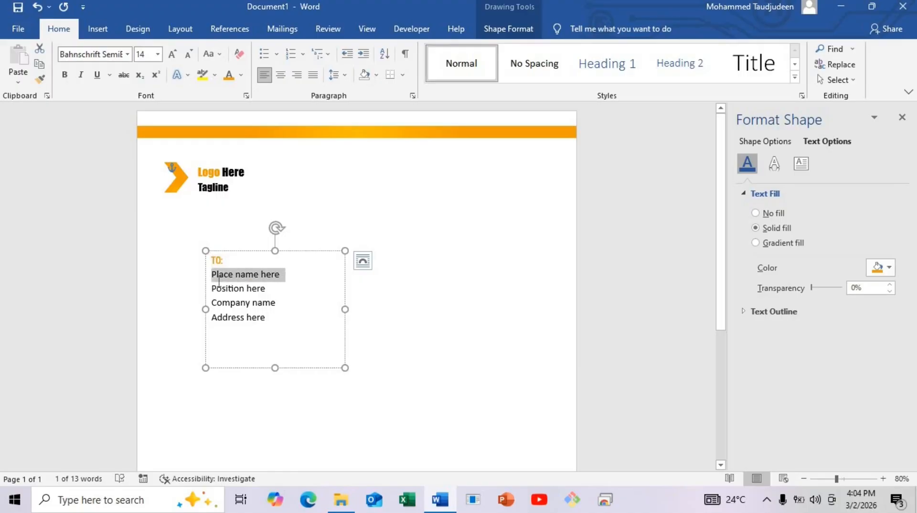
{"action": "left_click", "coordinate": [229, 75]}
{"action": "left_click", "coordinate": [64, 74]}
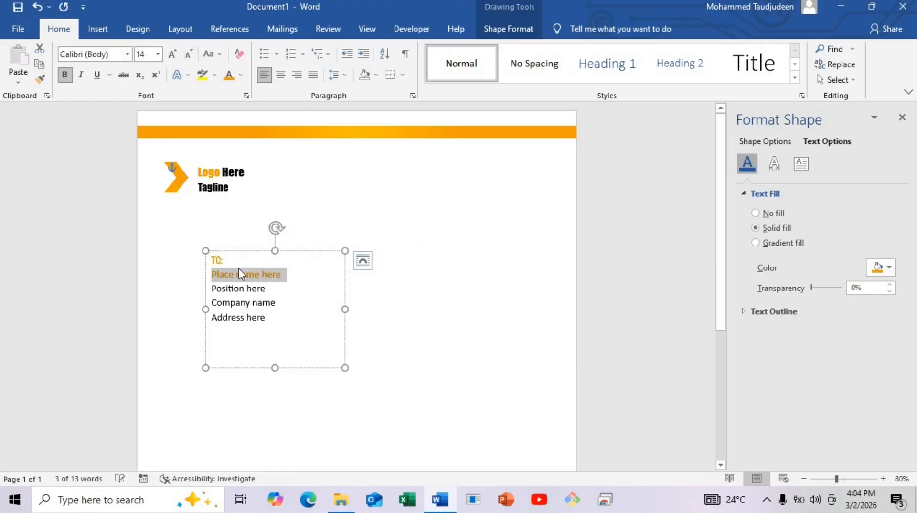
{"action": "left_click_drag", "start_coordinate": [237, 261], "coordinate": [212, 261]}
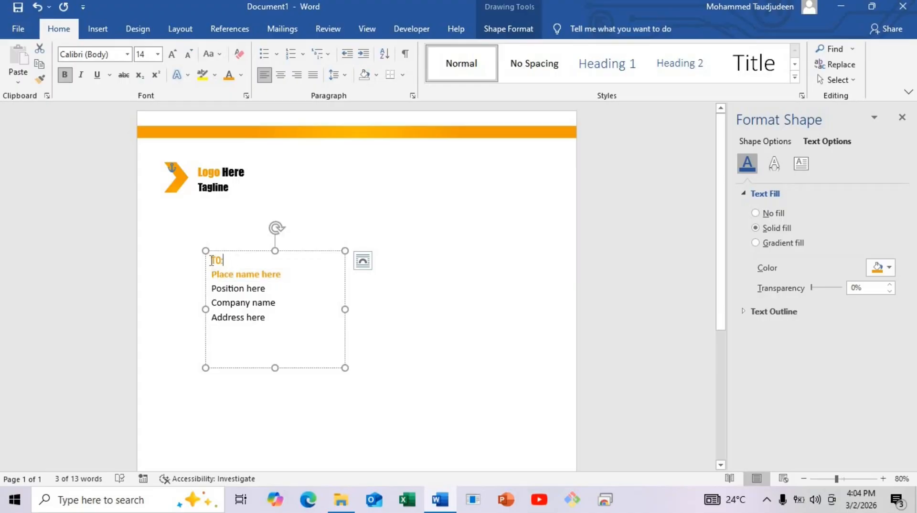
{"action": "left_click", "coordinate": [241, 79]}
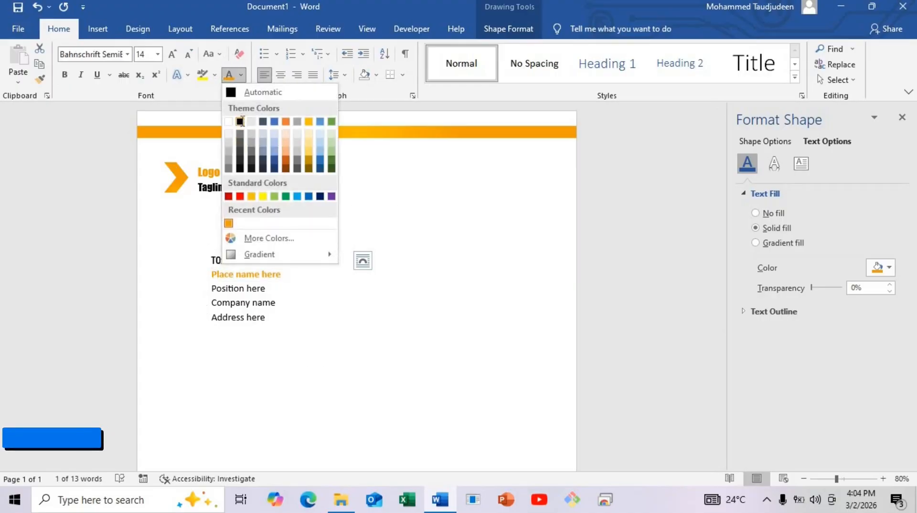
{"action": "left_click", "coordinate": [240, 121]}
Fit the recipient box to its text beneath the logo and place a duplicate in the right half of the page
{"action": "left_click", "coordinate": [335, 366]}
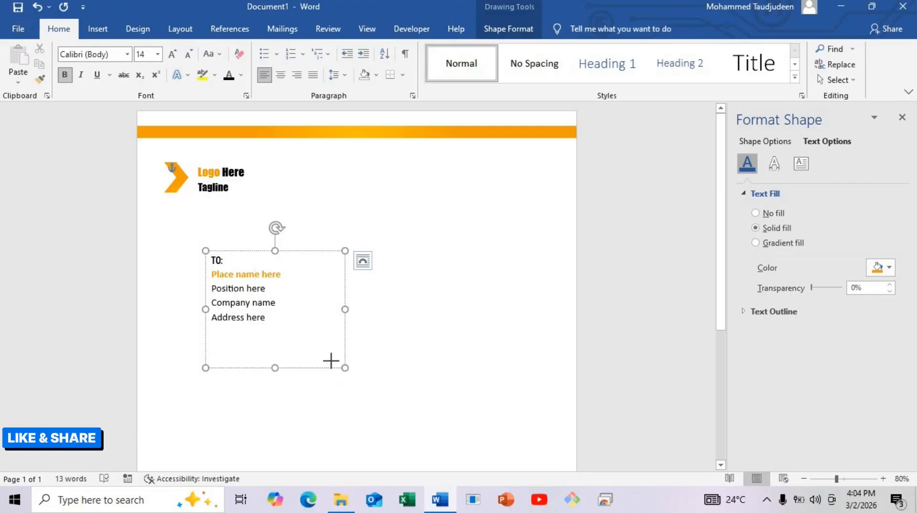
{"action": "left_click_drag", "start_coordinate": [344, 367], "coordinate": [242, 299]}
{"action": "left_click", "coordinate": [274, 330]}
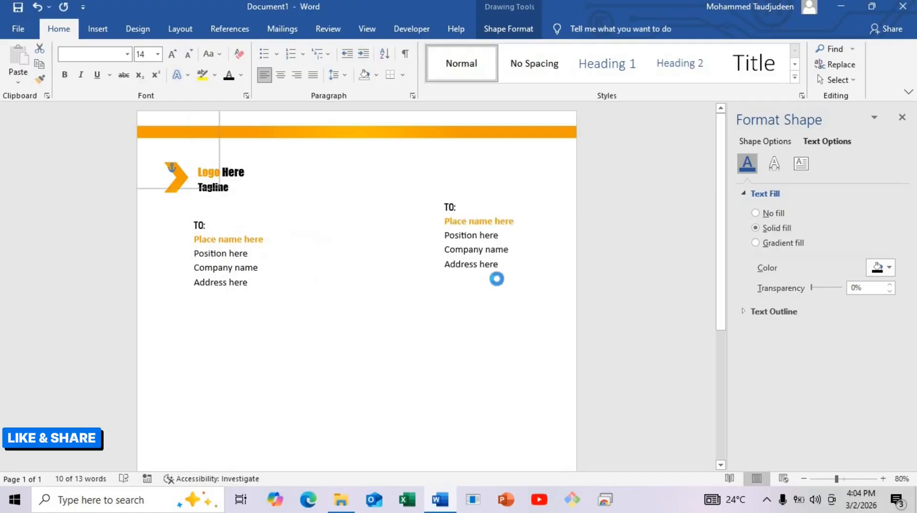
{"action": "left_click_drag", "start_coordinate": [497, 279], "coordinate": [413, 306]}
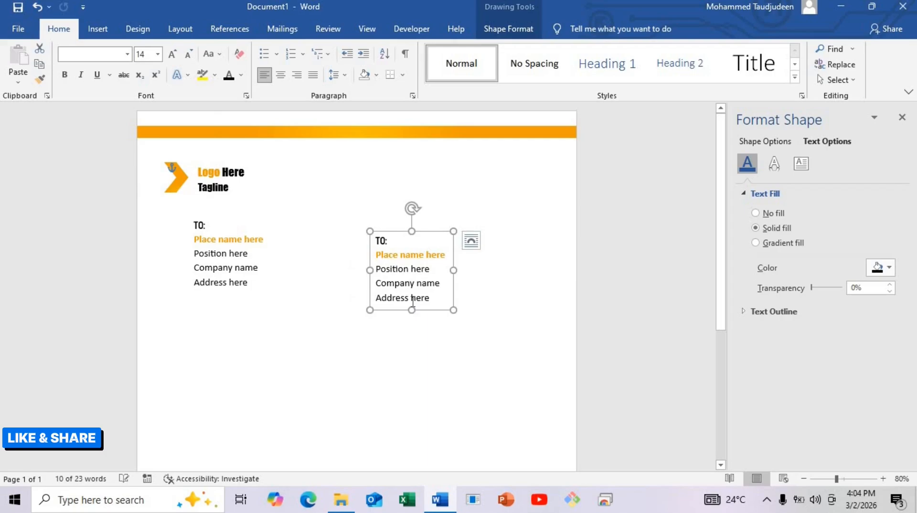
Replace all the text in the duplicate box with "Date: DD/MM/YY"
{"action": "key", "text": "ctrl+a"}
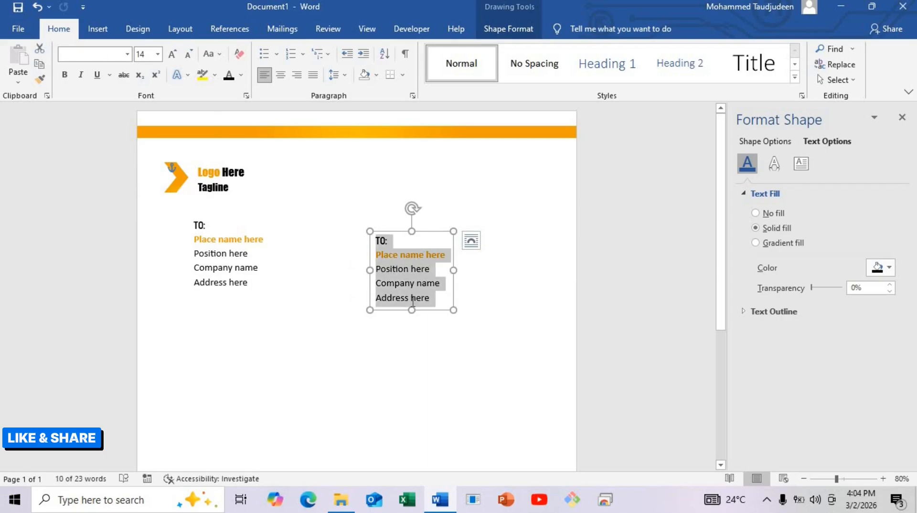
{"action": "type", "text": "Date"}
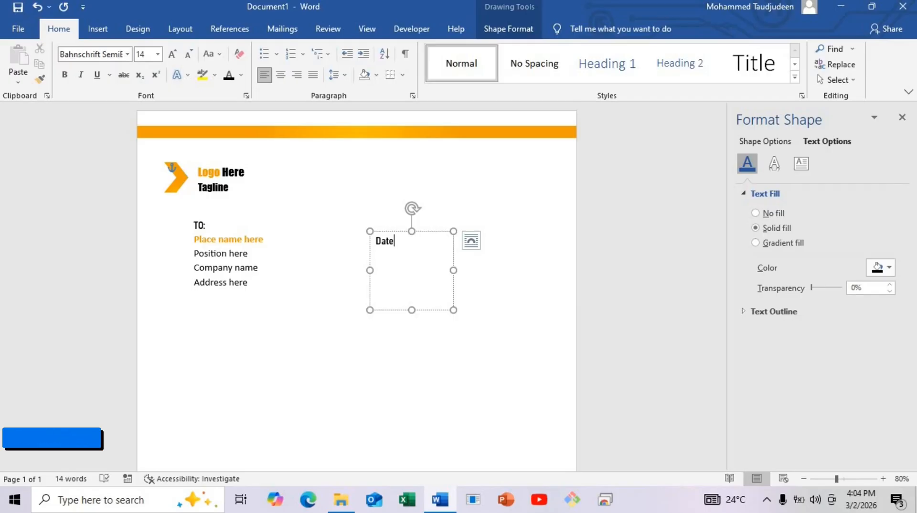
{"action": "type", "text": "DD"}
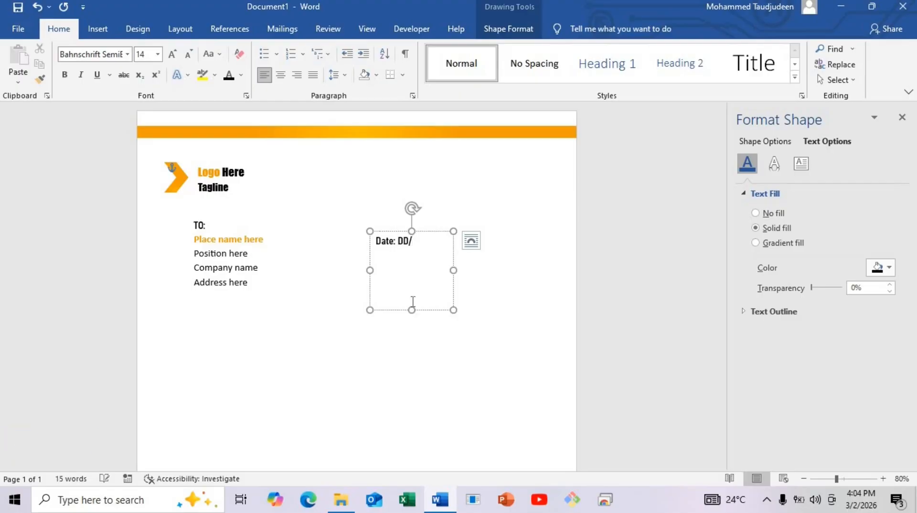
{"action": "type", "text": "/MM/YY"}
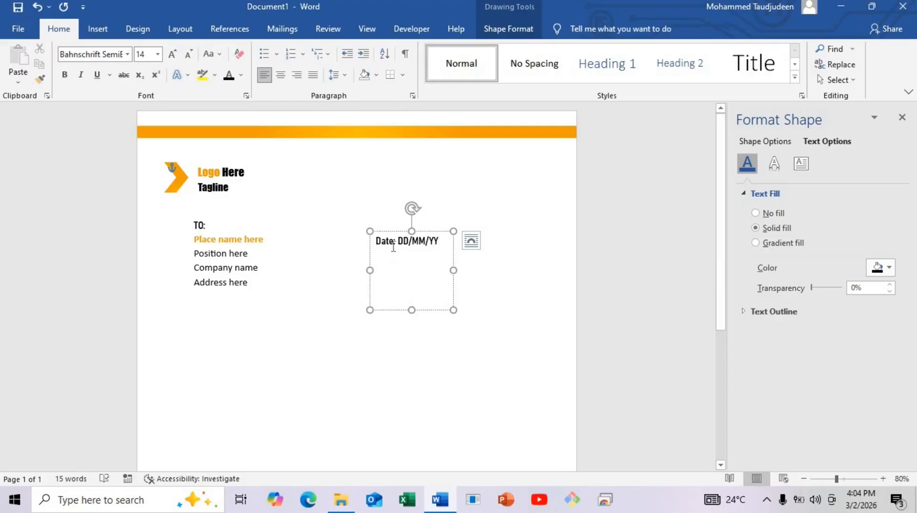
Colour the word "Date:" in the recently used orange
{"action": "left_click_drag", "start_coordinate": [395, 244], "coordinate": [376, 242]}
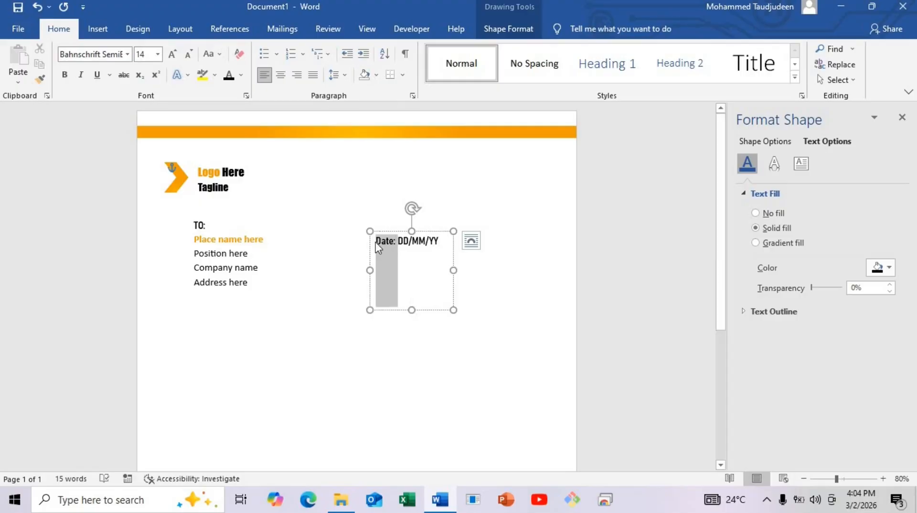
{"action": "left_click", "coordinate": [242, 76]}
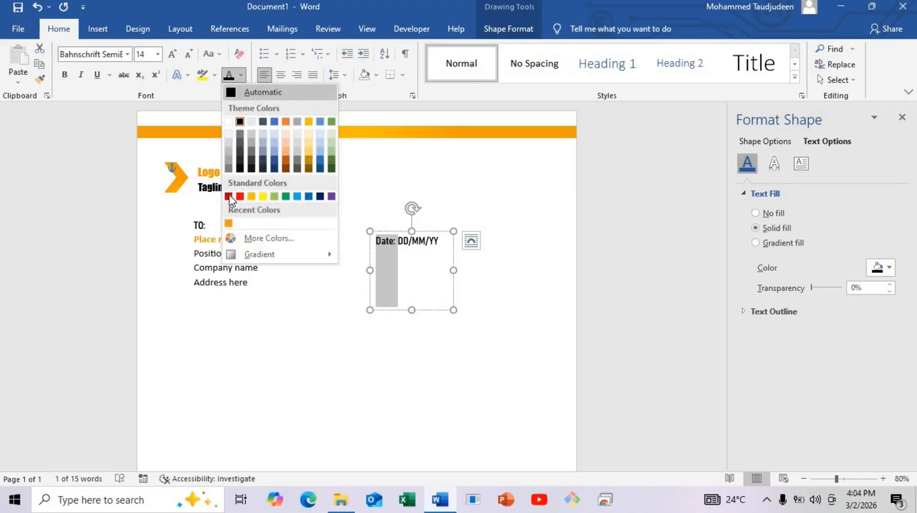
{"action": "left_click", "coordinate": [226, 221]}
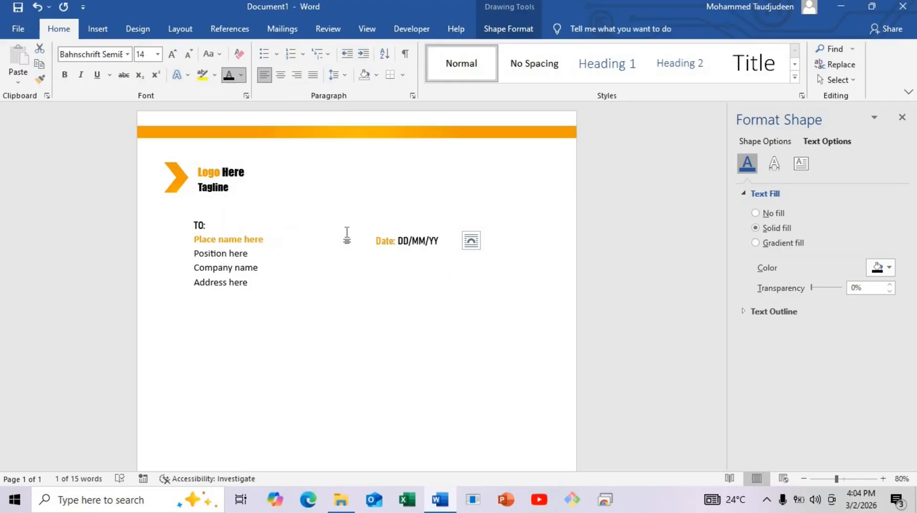
Fit the date box to its line near the page's right edge and enlarge a duplicate across the page below the recipient block
{"action": "left_click", "coordinate": [450, 282]}
{"action": "left_click_drag", "start_coordinate": [453, 311], "coordinate": [523, 271]}
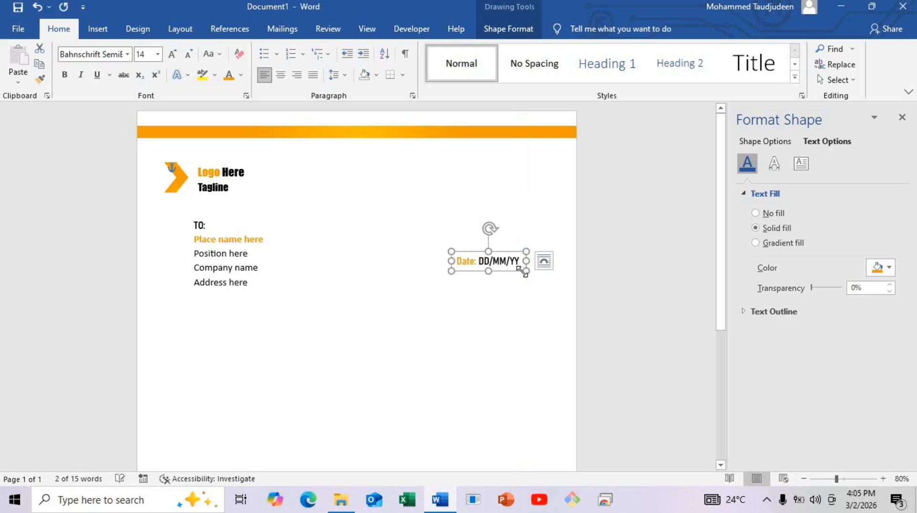
{"action": "left_click", "coordinate": [544, 260]}
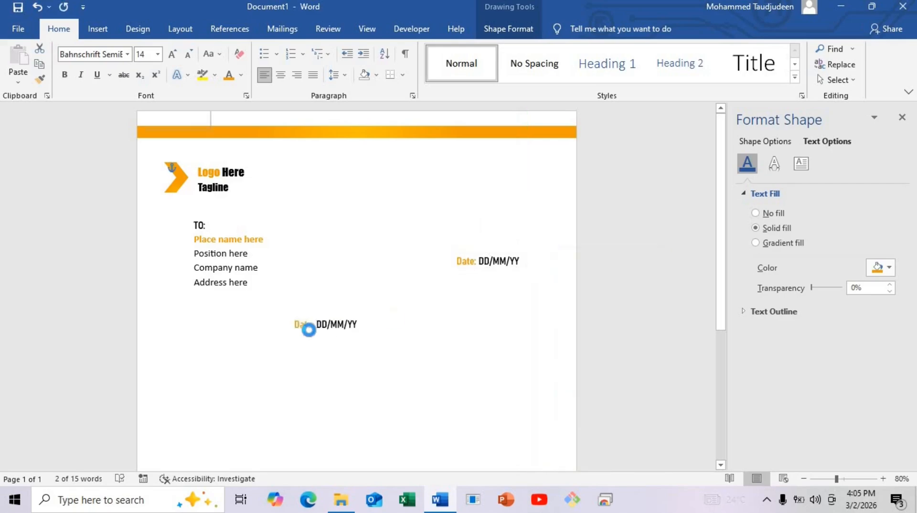
{"action": "left_click_drag", "start_coordinate": [309, 330], "coordinate": [526, 452]}
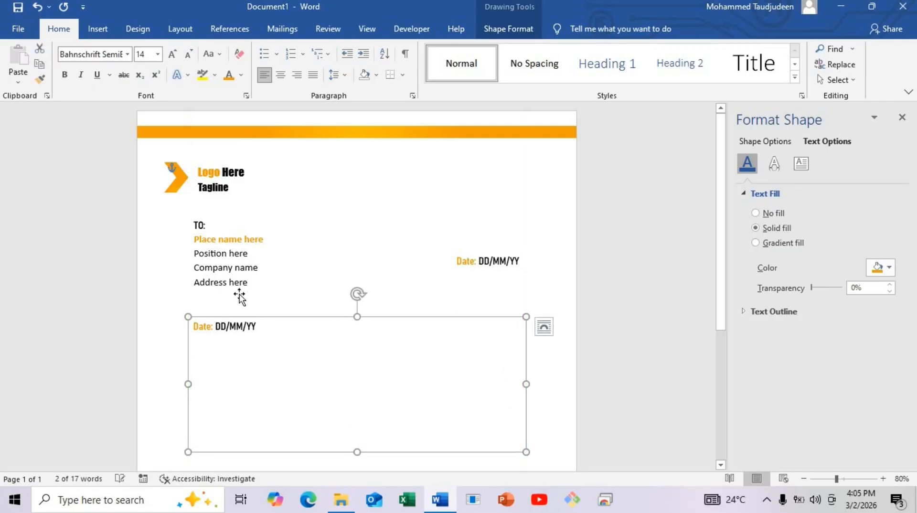
Replace the large box's text with "Dear Sir" and two generated sample paragraphs of three sentences each
{"action": "key", "text": "ctrl+a"}
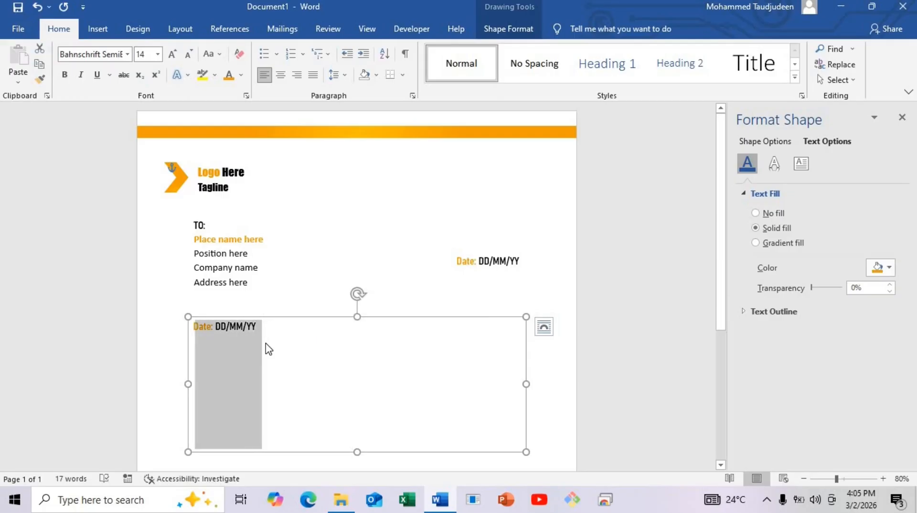
{"action": "type", "text": "Dear"}
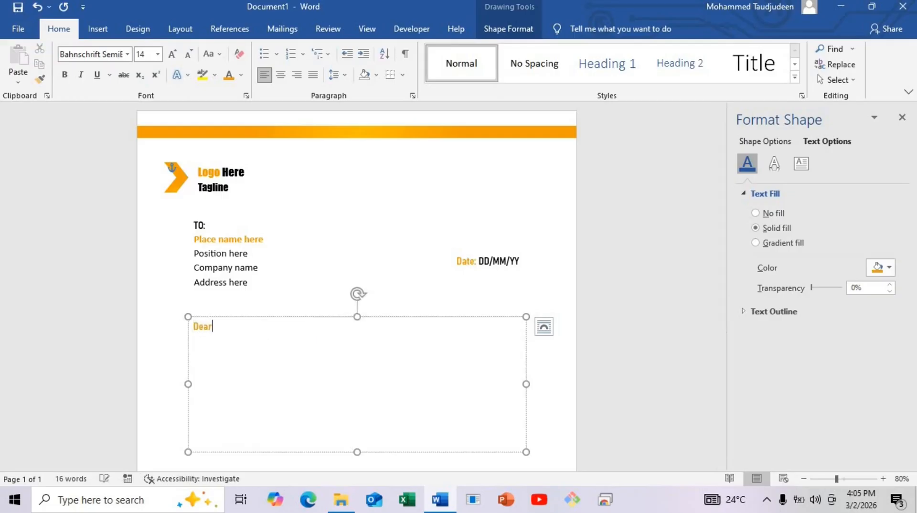
{"action": "type", "text": " Sir"}
{"action": "type", "text": "("}
{"action": "type", "text": "2,3"}
{"action": "type", "text": ")"}
{"action": "key", "text": "Return"}
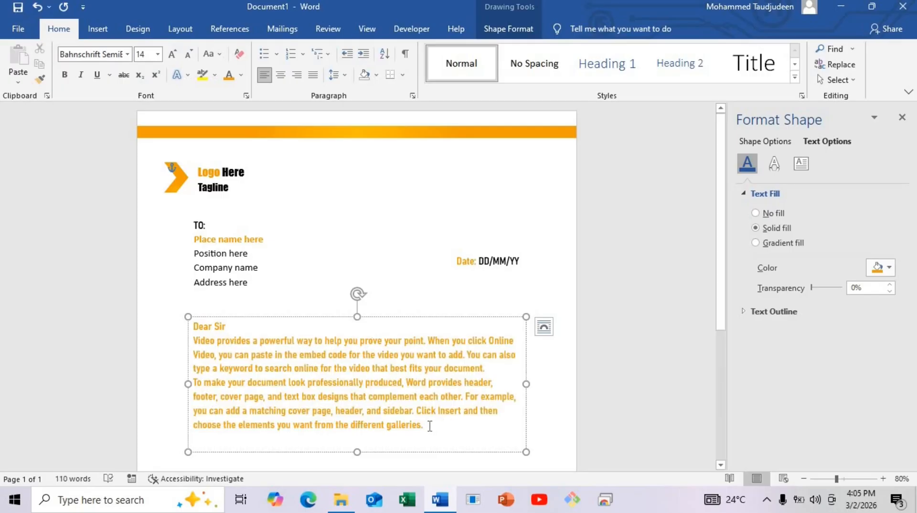
Format the entire letter text, including the salutation, in black Calibri
{"action": "left_click_drag", "start_coordinate": [429, 427], "coordinate": [175, 327]}
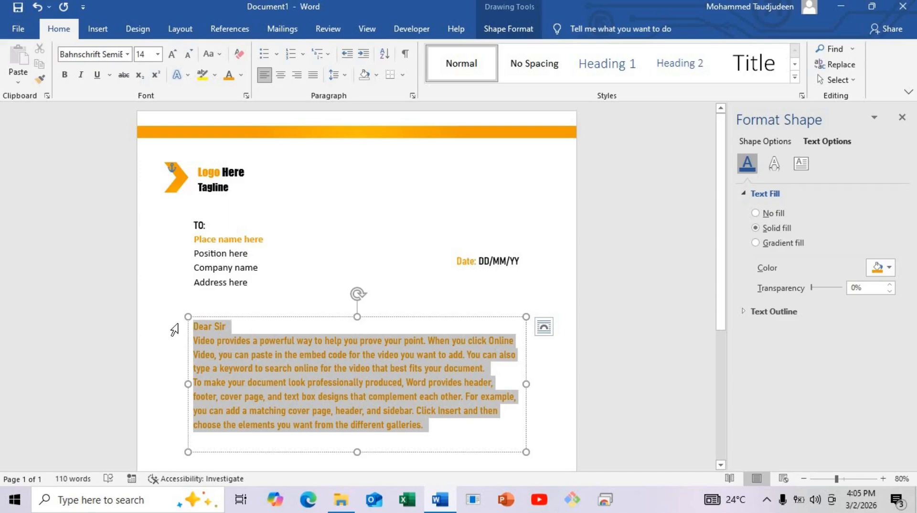
{"action": "left_click", "coordinate": [241, 75]}
{"action": "left_click", "coordinate": [240, 121]}
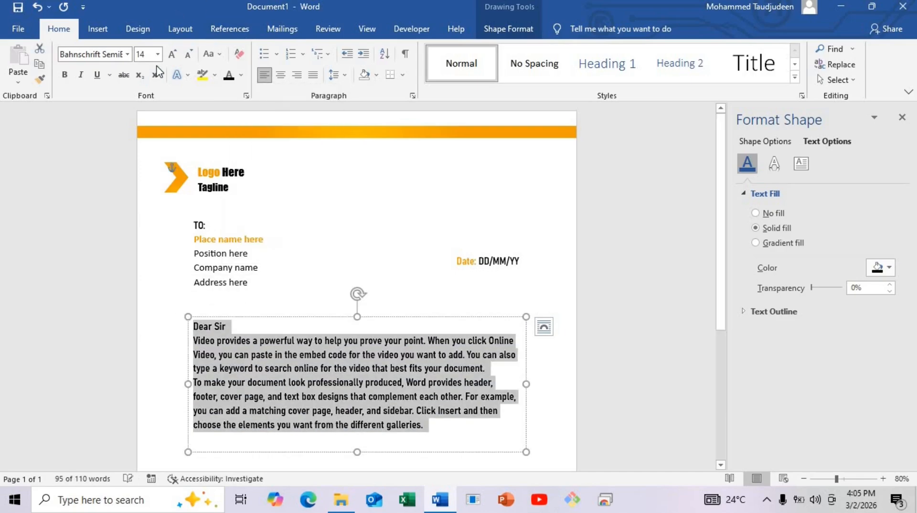
{"action": "left_click", "coordinate": [128, 55]}
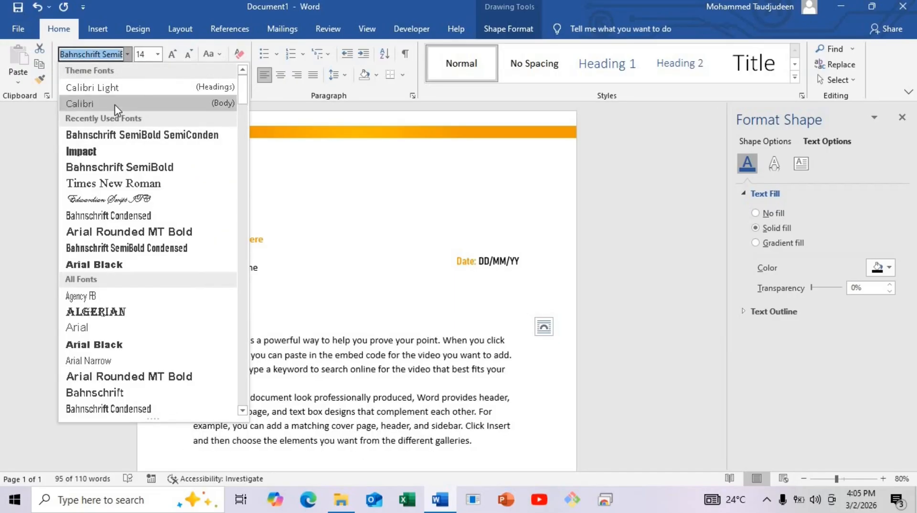
{"action": "left_click", "coordinate": [115, 105]}
Make the "Dear Sir" line bold and set its spacing after to 6 pt
{"action": "left_click", "coordinate": [228, 325]}
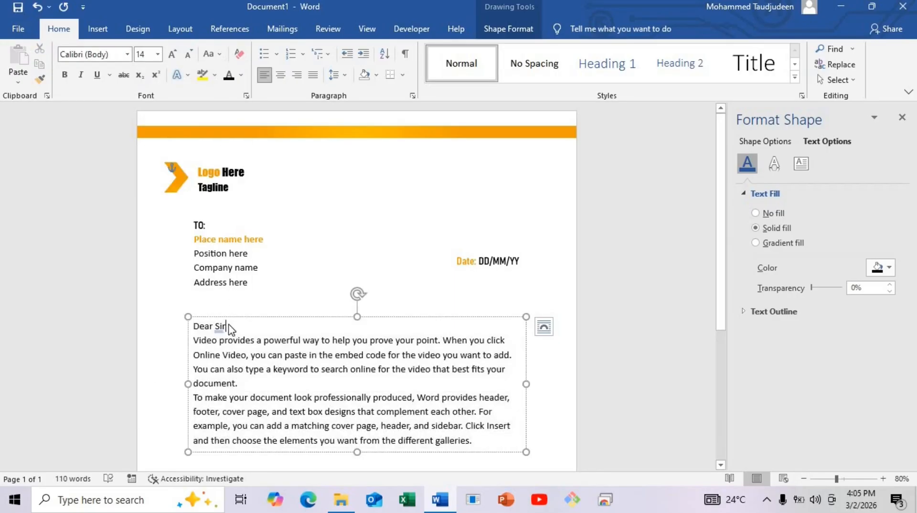
{"action": "triple_click", "coordinate": [191, 329]}
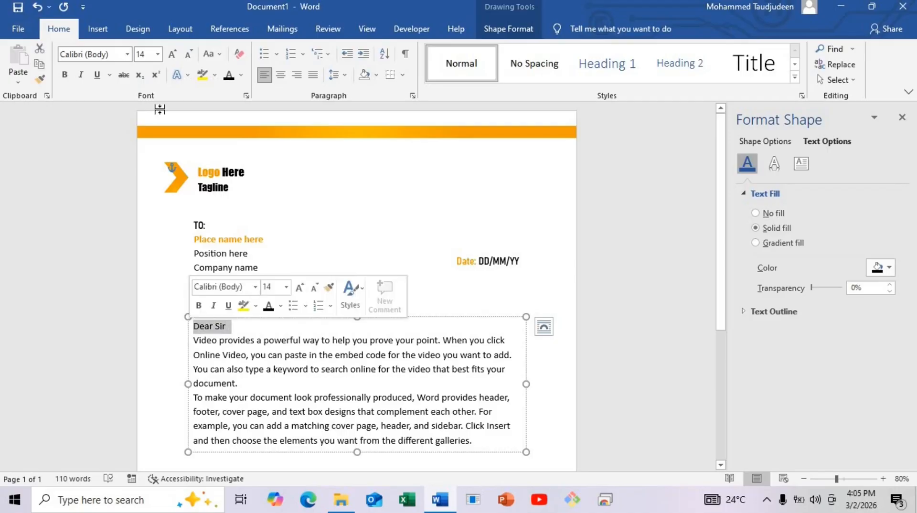
{"action": "left_click", "coordinate": [65, 75]}
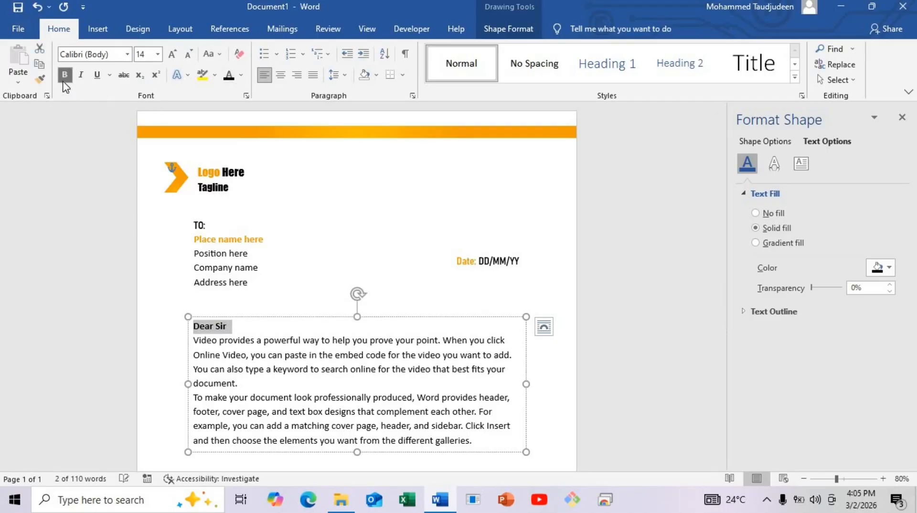
{"action": "left_click", "coordinate": [193, 33]}
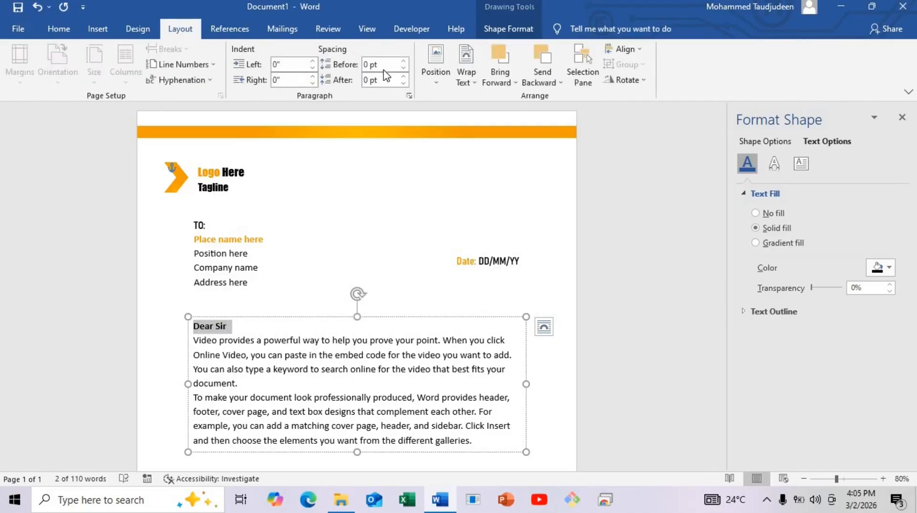
{"action": "left_click", "coordinate": [404, 76]}
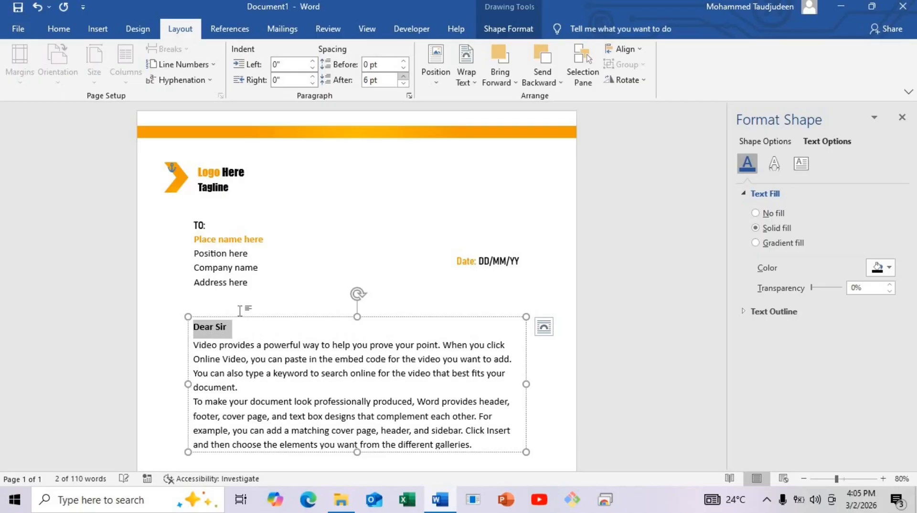
Add a comma after "Dear Sir" and set 6 pt spacing after the first body paragraph
{"action": "left_click", "coordinate": [235, 373]}
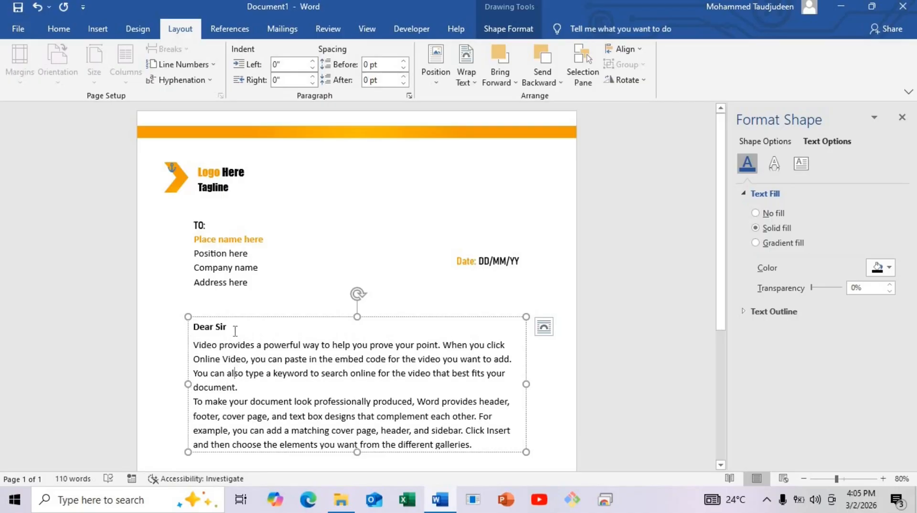
{"action": "type", "text": ","}
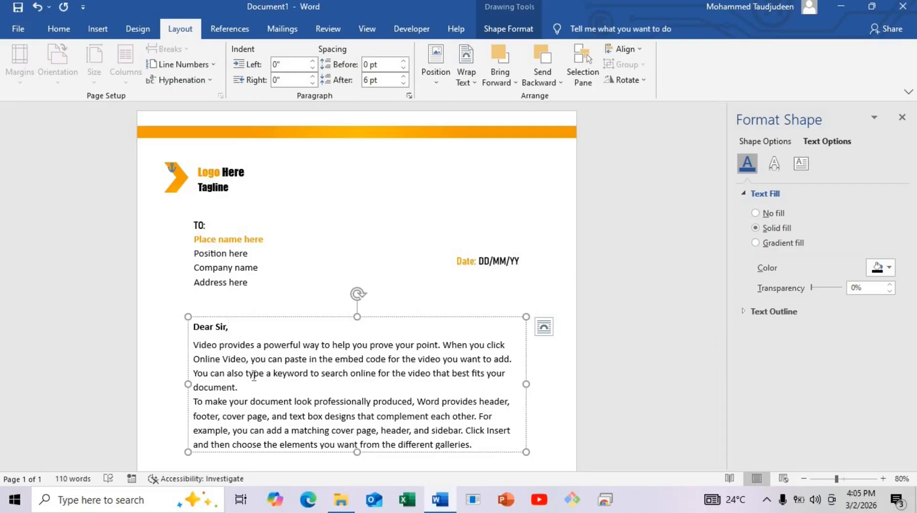
{"action": "left_click", "coordinate": [194, 388], "text": "shift"}
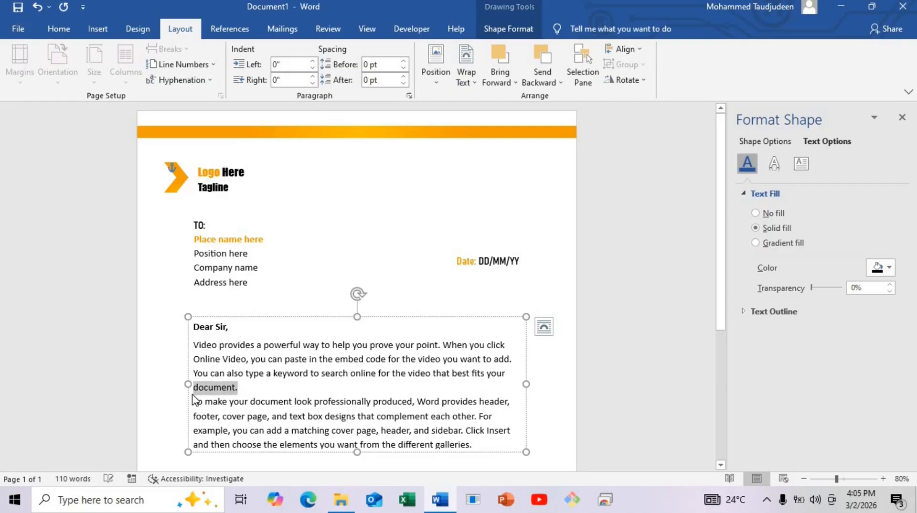
{"action": "left_click", "coordinate": [403, 76]}
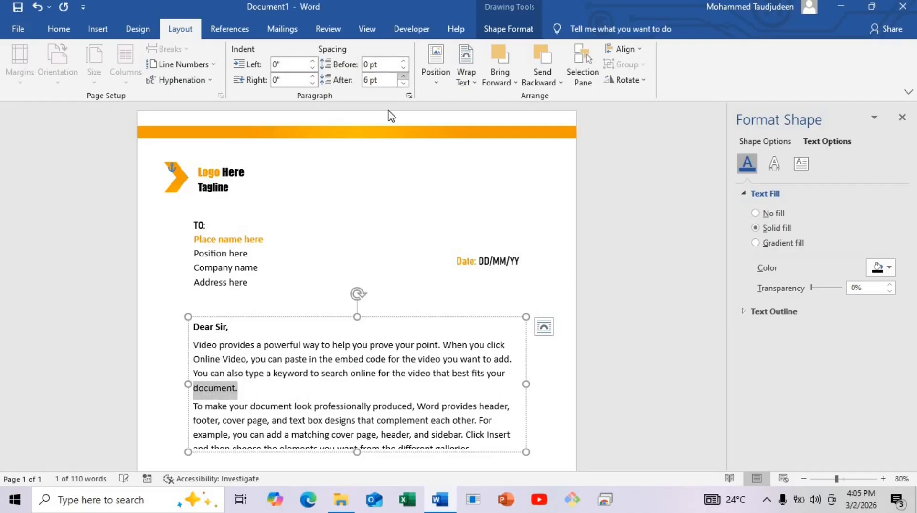
Enlarge the letter body's text box downward so the whole second paragraph fits
{"action": "left_click", "coordinate": [299, 356]}
{"action": "left_click", "coordinate": [543, 326]}
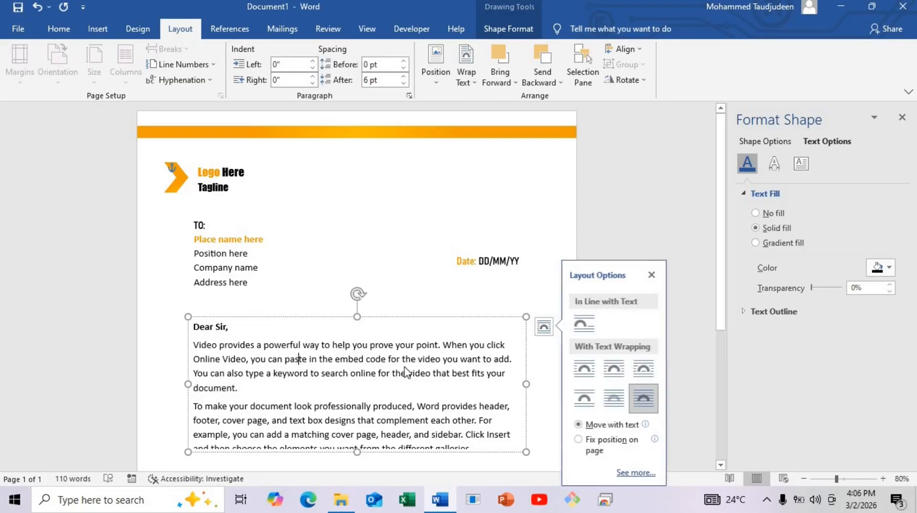
{"action": "left_click_drag", "start_coordinate": [720, 276], "coordinate": [669, 353]}
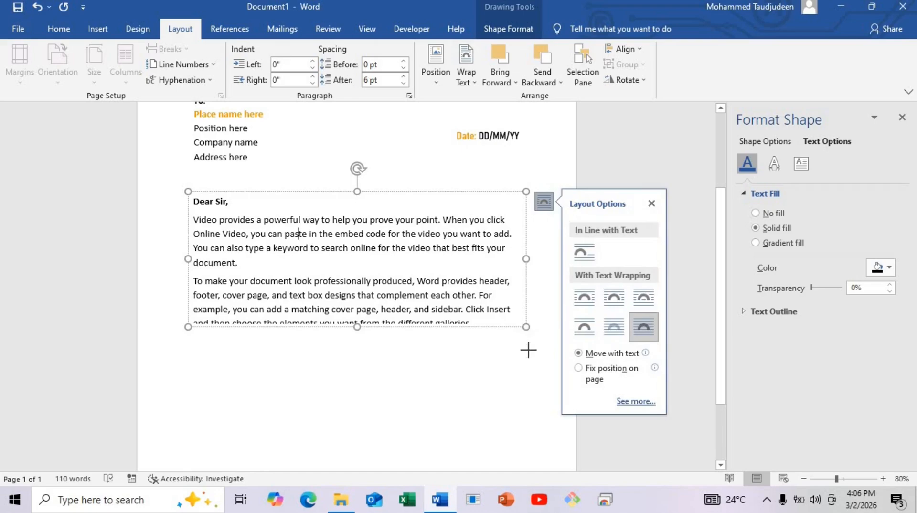
{"action": "mouse_move", "coordinate": [527, 328]}
{"action": "left_mouse_down"}
{"action": "mouse_move", "coordinate": [528, 349]}
{"action": "mouse_move", "coordinate": [527, 338]}
{"action": "left_mouse_up"}
{"action": "left_click", "coordinate": [379, 406]}
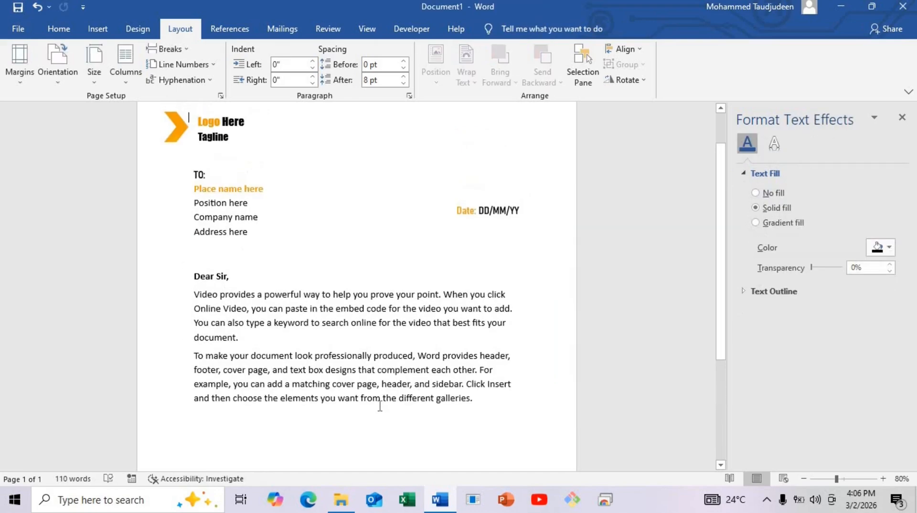
Place a copy of the date box below the letter and replace its text with "Signature", a dotted line, "Name here" and "Position here"
{"action": "left_click", "coordinate": [474, 221]}
{"action": "mouse_move", "coordinate": [475, 225]}
{"action": "left_mouse_down"}
{"action": "mouse_move", "coordinate": [358, 446]}
{"action": "mouse_move", "coordinate": [329, 342]}
{"action": "mouse_move", "coordinate": [450, 376]}
{"action": "left_mouse_up"}
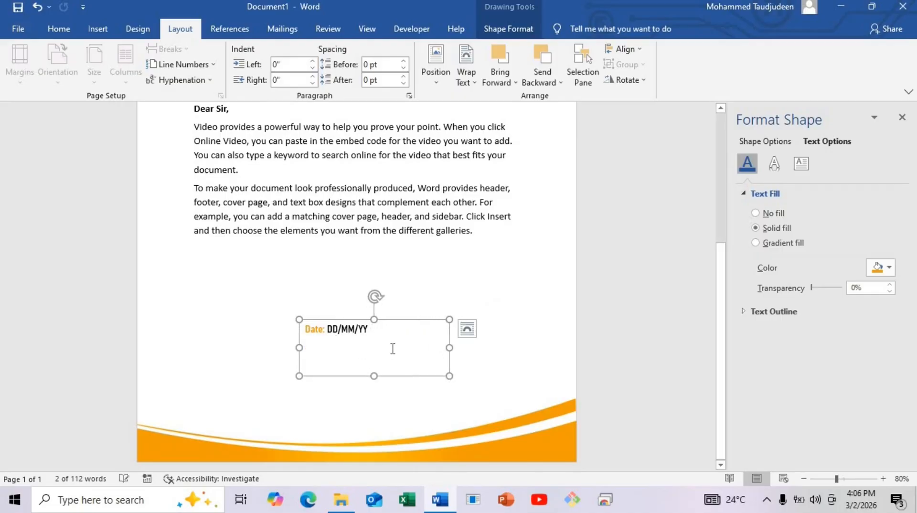
{"action": "key", "text": "ctrl+a"}
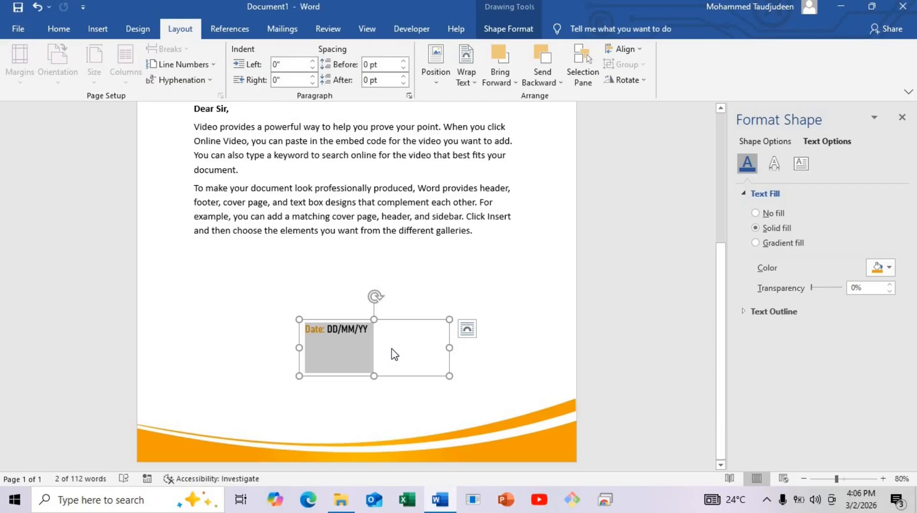
{"action": "type", "text": "Sig"}
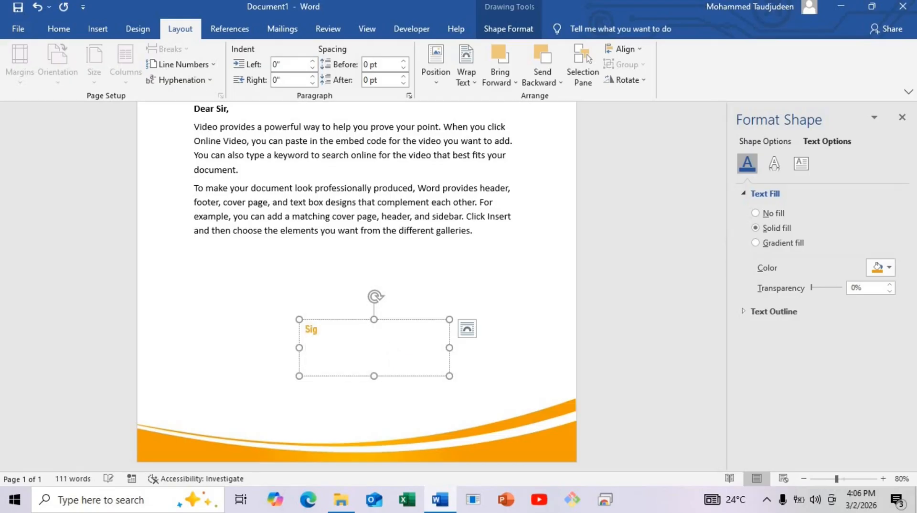
{"action": "type", "text": "nature"}
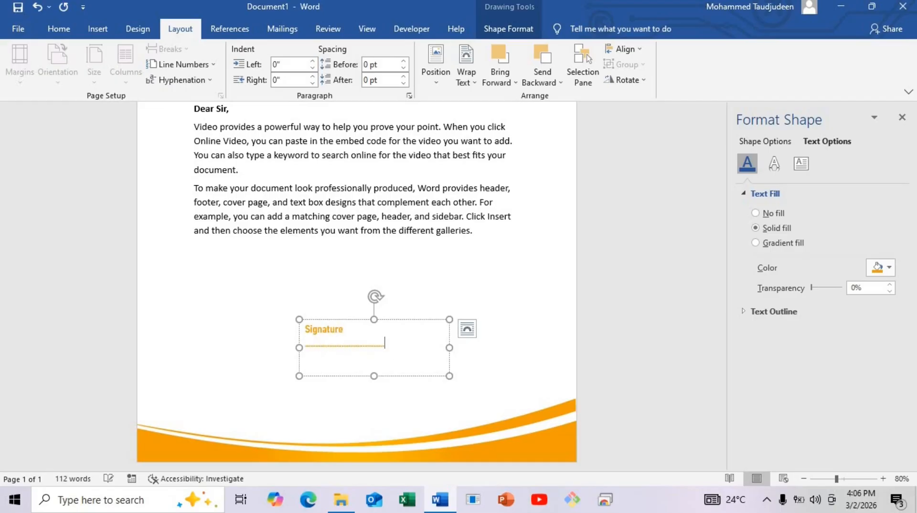
{"action": "type", "text": "Name here"}
{"action": "key", "text": "Return"}
{"action": "type", "text": "Pos"}
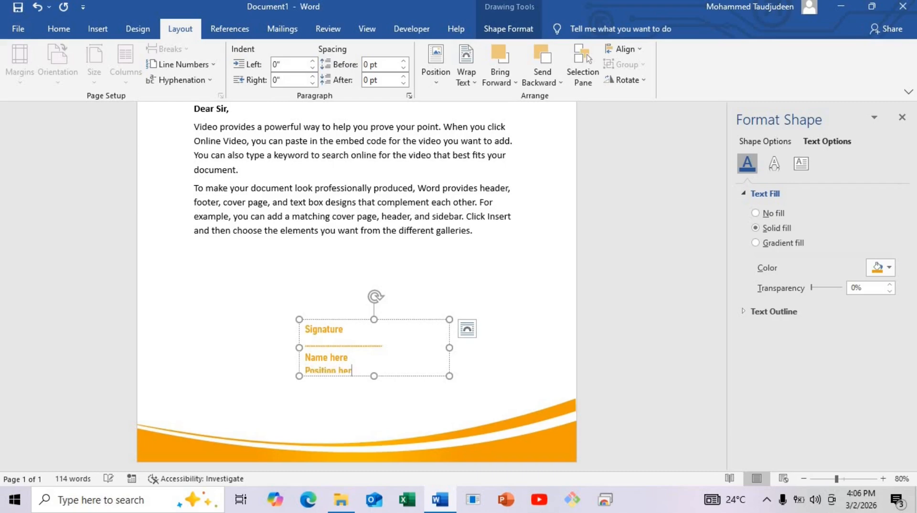
Format all the signature block's text in black Calibri and enlarge its box to fit all four lines
{"action": "key", "text": "ctrl+a"}
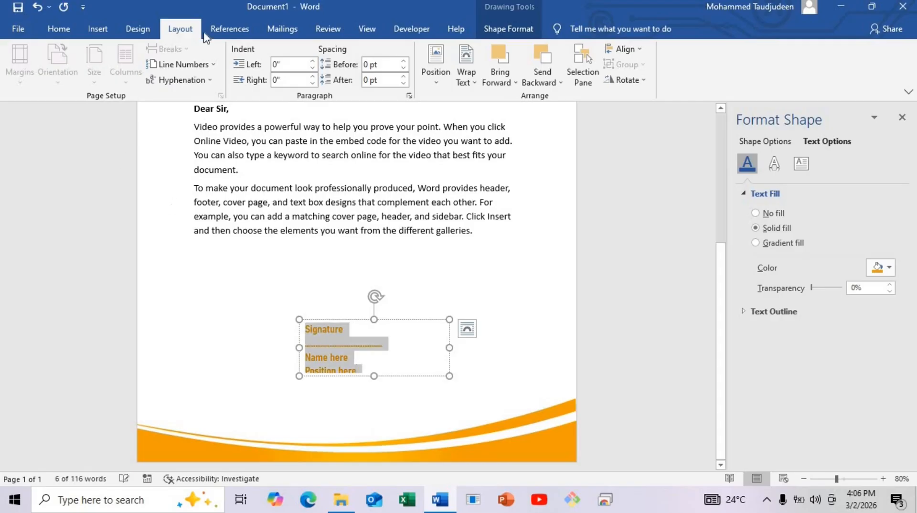
{"action": "left_click", "coordinate": [58, 27]}
{"action": "left_click", "coordinate": [229, 76]}
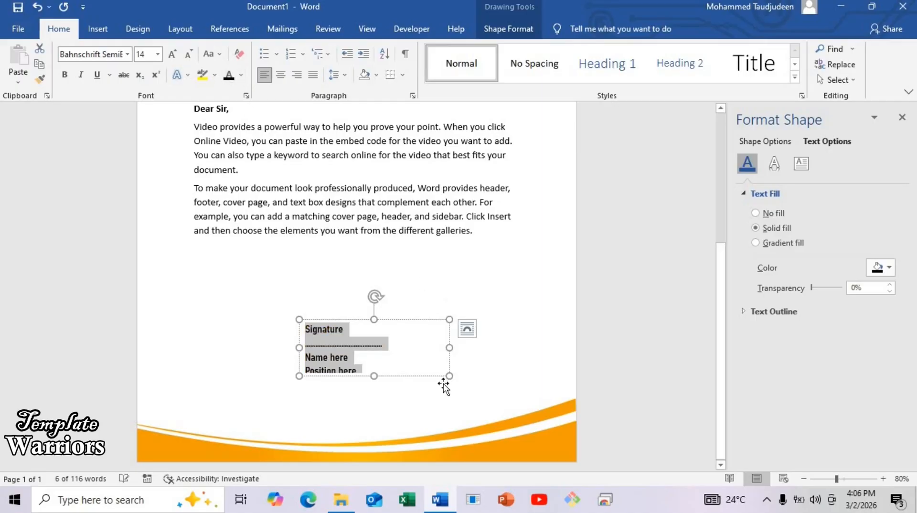
{"action": "left_click", "coordinate": [127, 54]}
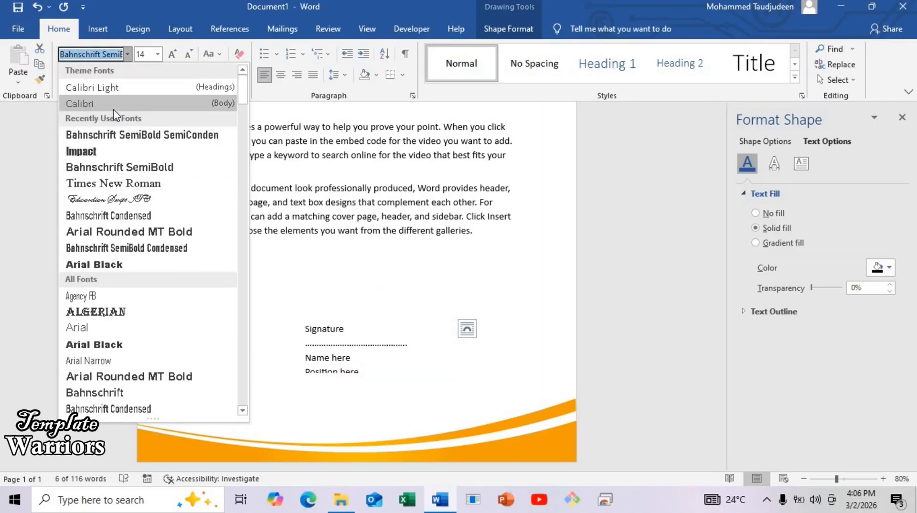
{"action": "left_click", "coordinate": [115, 102]}
{"action": "left_click_drag", "start_coordinate": [446, 376], "coordinate": [449, 387]}
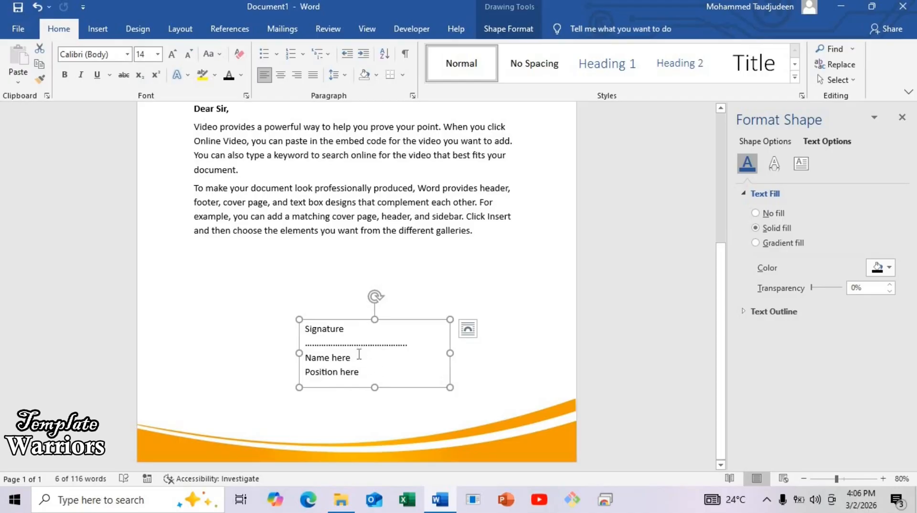
Make the "Name here" line in the signature block bold
{"action": "left_click_drag", "start_coordinate": [359, 354], "coordinate": [304, 362]}
{"action": "key", "text": "ctrl+b"}
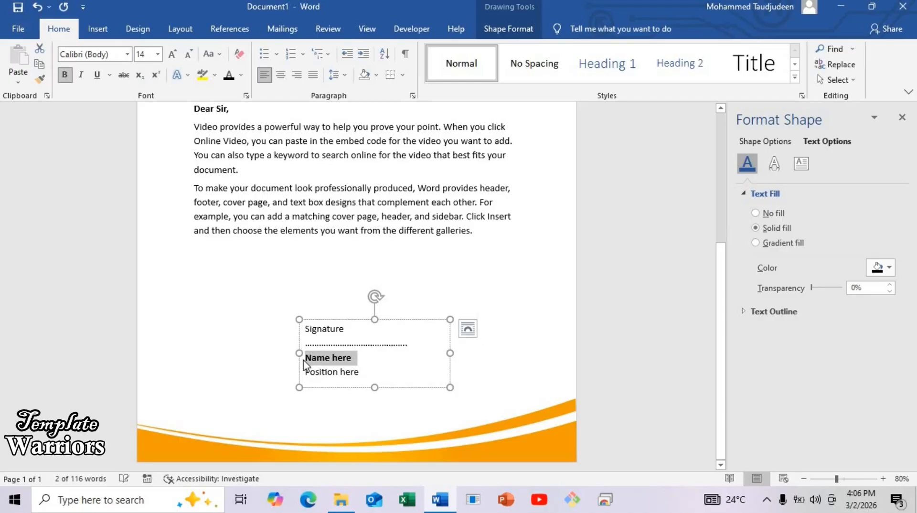
{"action": "key", "text": "Right"}
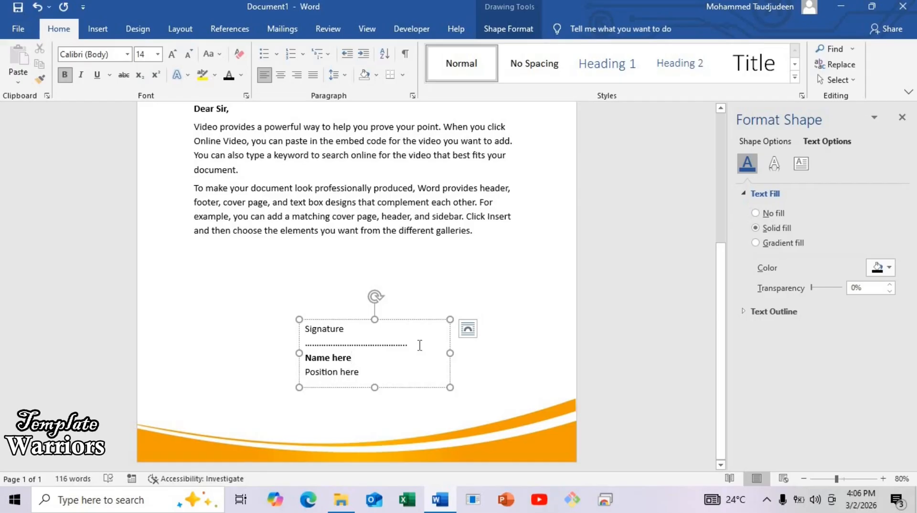
Shorten the dotted signature line by deleting dots from its end
{"action": "left_click", "coordinate": [420, 345]}
{"action": "key", "text": "BackSpace"}
{"action": "key", "text": "BackSpace"}
{"action": "key", "text": "BackSpace"}
{"action": "key", "text": "BackSpace"}
{"action": "key", "text": "BackSpace"}
{"action": "key", "text": "BackSpace"}
{"action": "key", "text": "BackSpace"}
{"action": "key", "text": "BackSpace"}
{"action": "key", "text": "BackSpace"}
{"action": "key", "text": "BackSpace"}
{"action": "key", "text": "BackSpace"}
{"action": "key", "text": "BackSpace"}
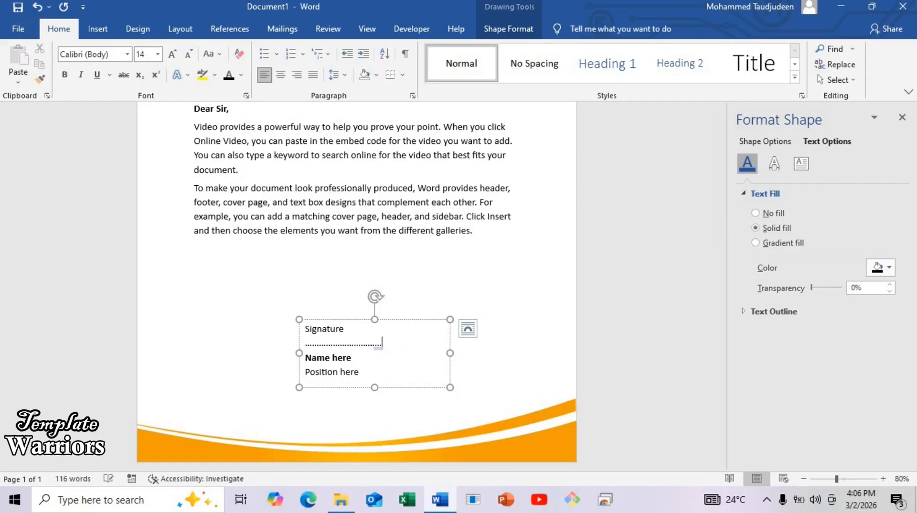
{"action": "key", "text": "BackSpace"}
{"action": "key", "text": "BackSpace"}
{"action": "key", "text": "BackSpace"}
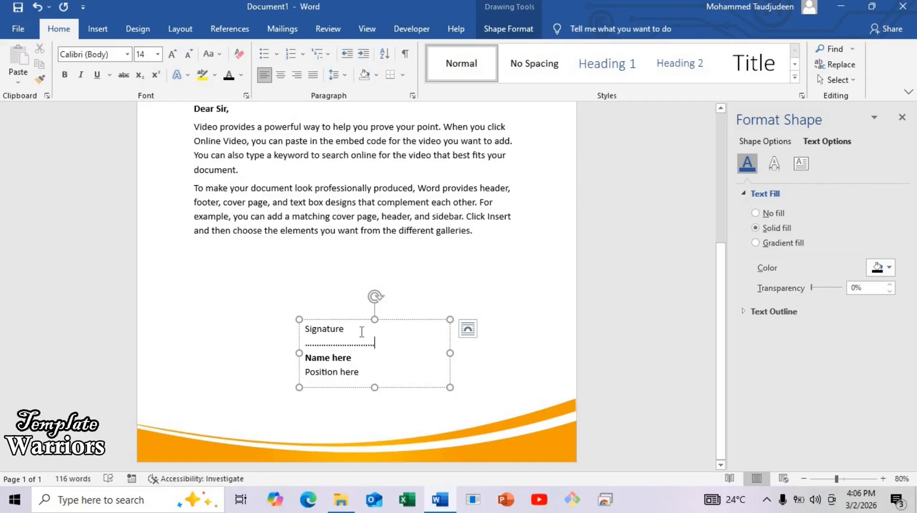
{"action": "left_click_drag", "start_coordinate": [346, 329], "coordinate": [306, 332]}
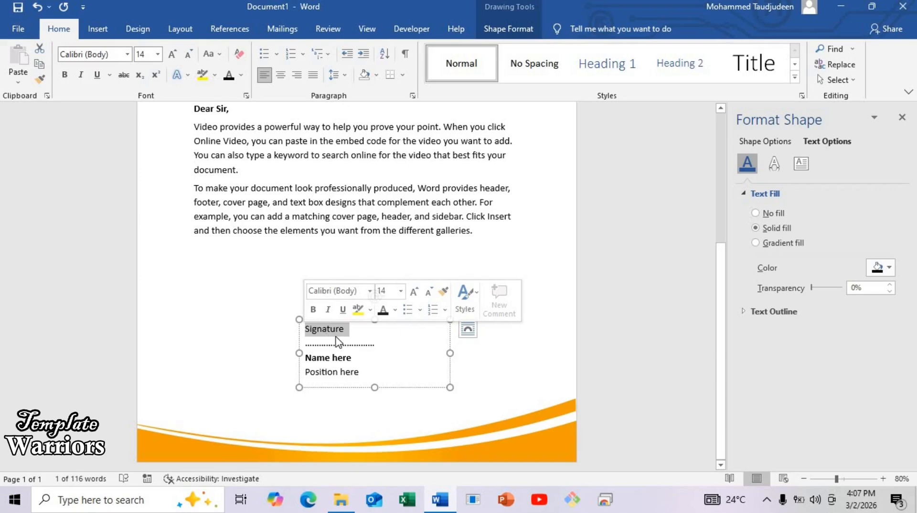
{"action": "key", "text": "Right"}
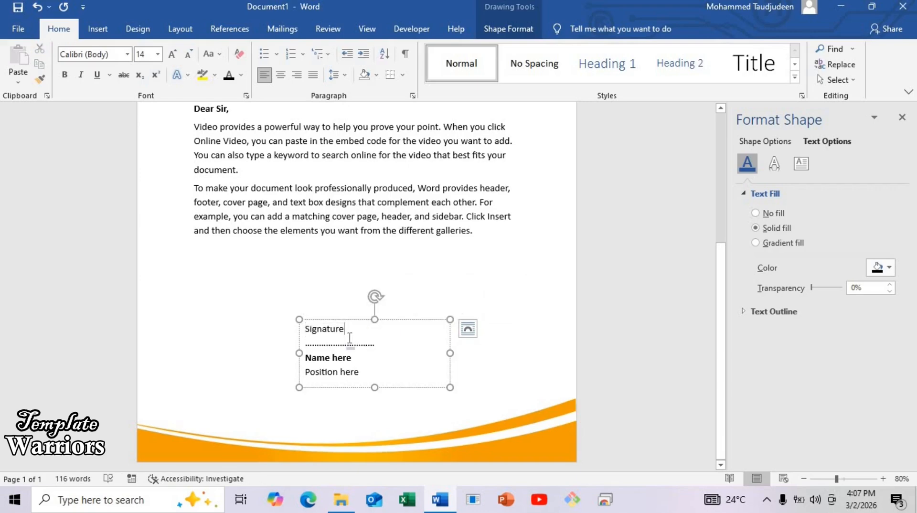
{"action": "left_click_drag", "start_coordinate": [350, 338], "coordinate": [305, 344]}
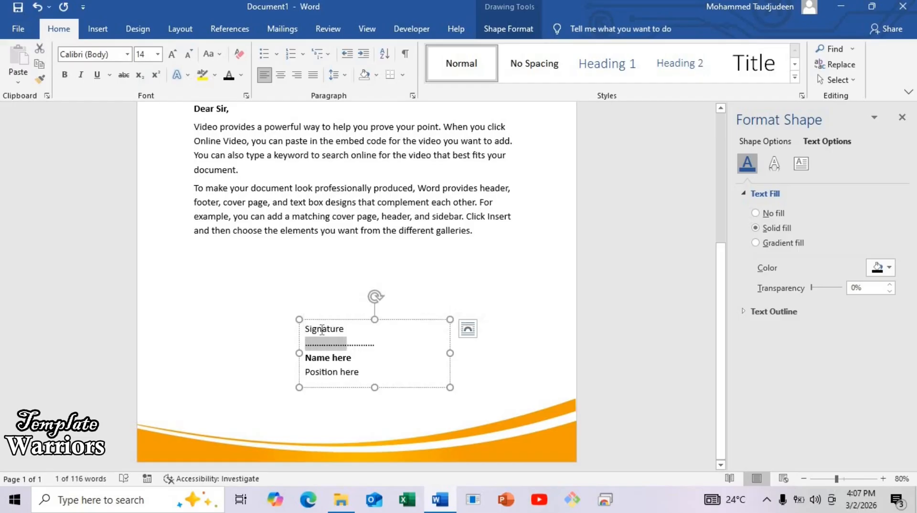
{"action": "left_click", "coordinate": [323, 330]}
{"action": "double_click", "coordinate": [309, 333]}
{"action": "left_click", "coordinate": [309, 331]}
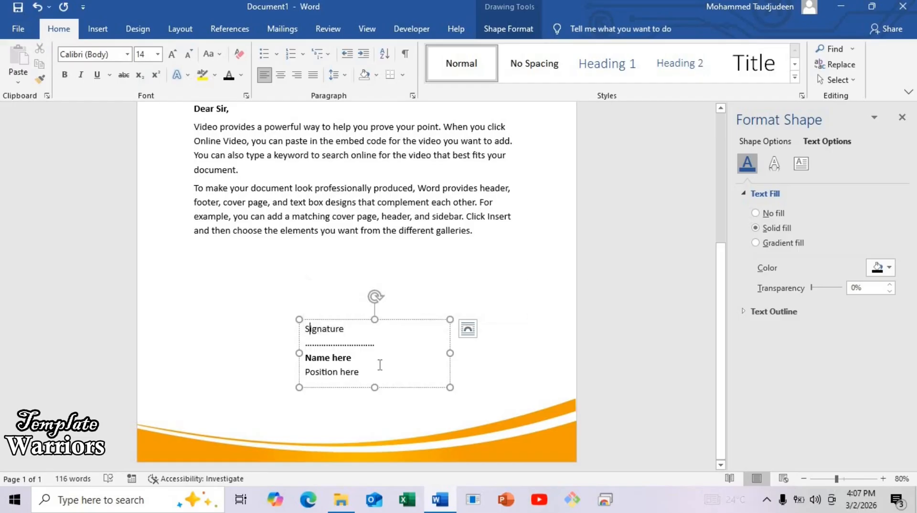
Narrow the signature box to its text, and position it with a copy beside it below the letter body
{"action": "left_click_drag", "start_coordinate": [453, 353], "coordinate": [381, 354]}
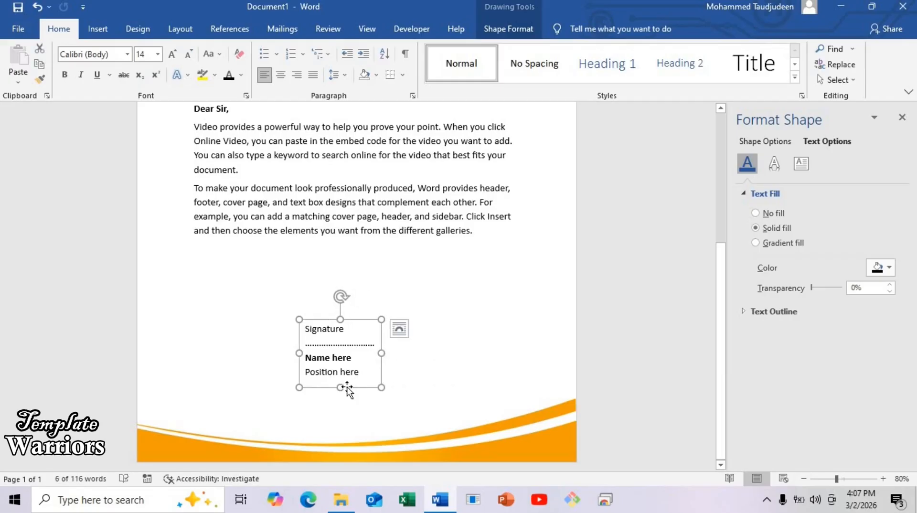
{"action": "mouse_move", "coordinate": [348, 386]}
{"action": "left_mouse_down"}
{"action": "mouse_move", "coordinate": [231, 395]}
{"action": "mouse_move", "coordinate": [227, 408]}
{"action": "mouse_move", "coordinate": [228, 379]}
{"action": "mouse_move", "coordinate": [453, 367]}
{"action": "mouse_move", "coordinate": [445, 376]}
{"action": "left_mouse_up"}
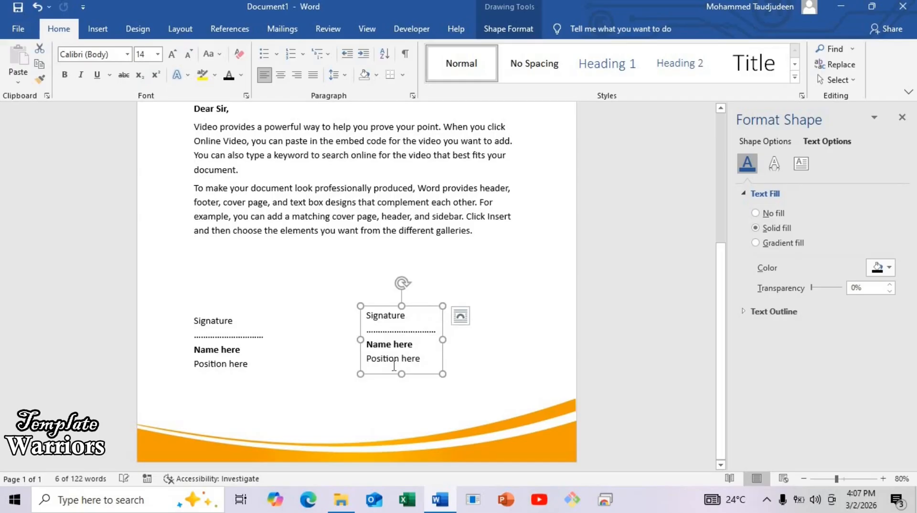
Replace the copied box's text with a placeholder phone number, a placeholder company e-mail and "Street Address" on separate lines
{"action": "key", "text": "ctrl+a"}
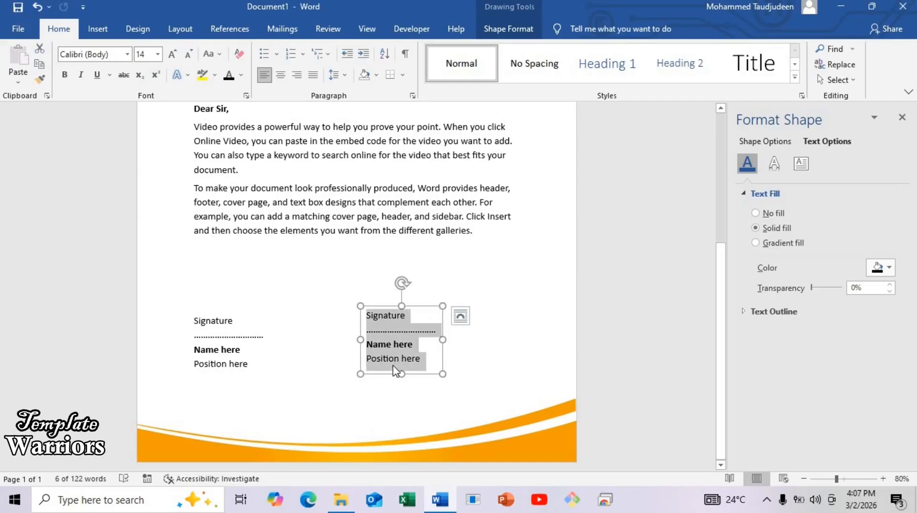
{"action": "type", "text": "+000"}
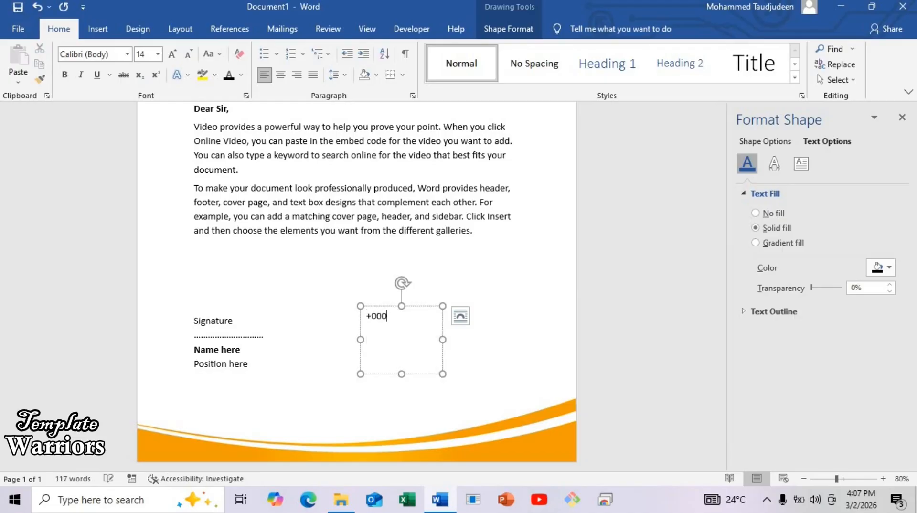
{"action": "type", "text": "-000-0000"}
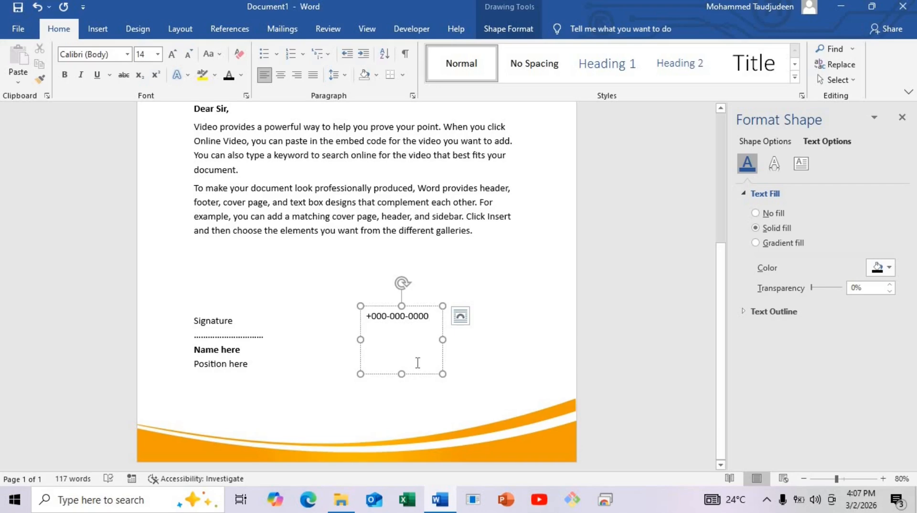
{"action": "key", "text": "Return"}
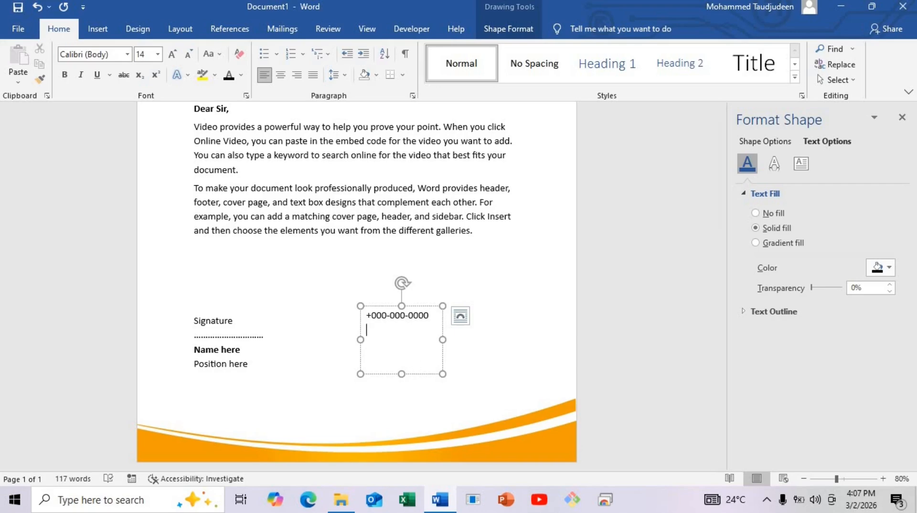
{"action": "type", "text": "companyname@gma"}
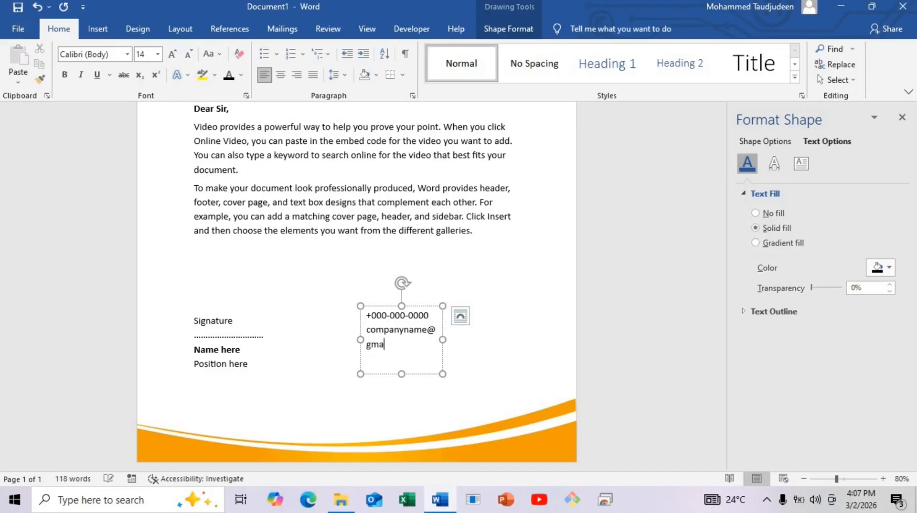
{"action": "type", "text": "il.com"}
{"action": "key", "text": "Return"}
{"action": "type", "text": "Str"}
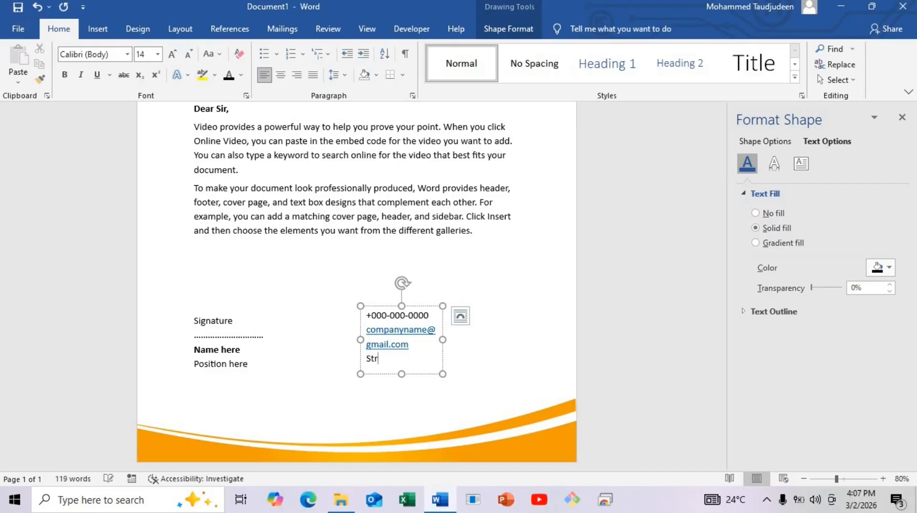
{"action": "type", "text": "eet Address"}
Make the e-mail line black without underline and widen the contact box so the address fits on one line
{"action": "left_click_drag", "start_coordinate": [412, 345], "coordinate": [362, 338]}
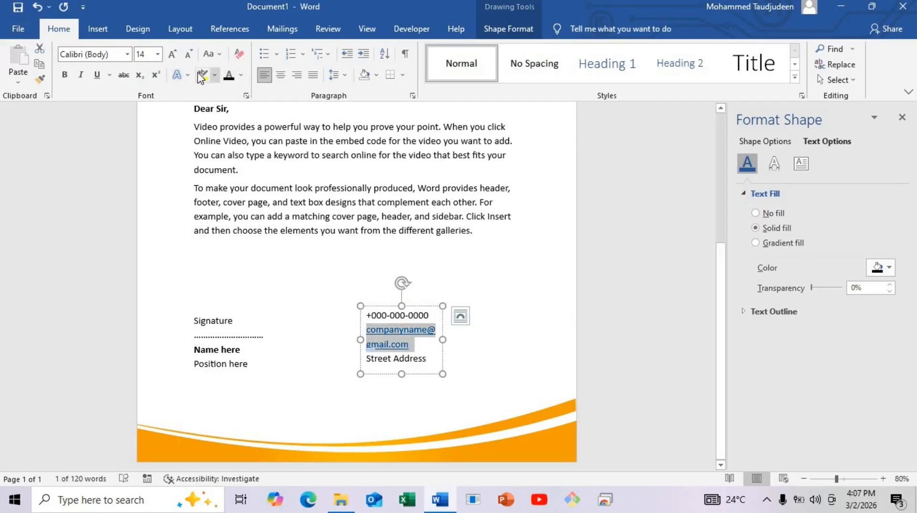
{"action": "left_click", "coordinate": [98, 74]}
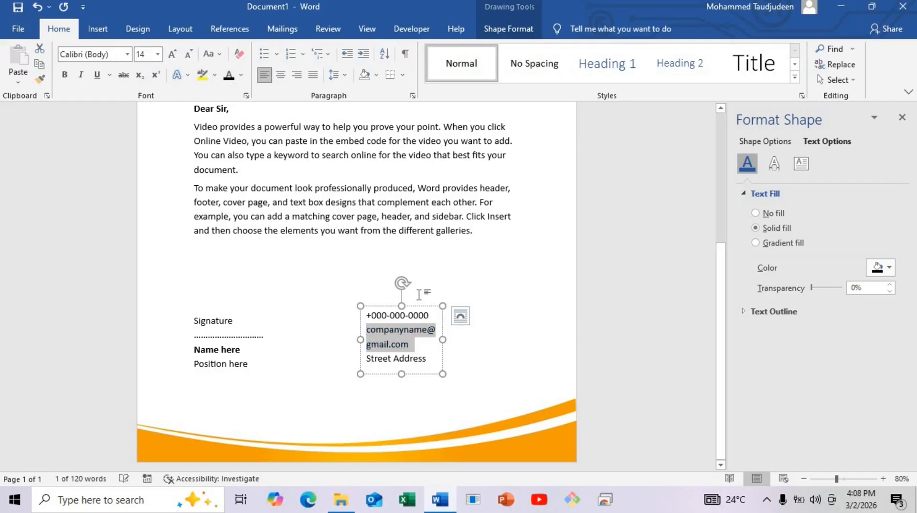
{"action": "left_click_drag", "start_coordinate": [360, 340], "coordinate": [317, 339]}
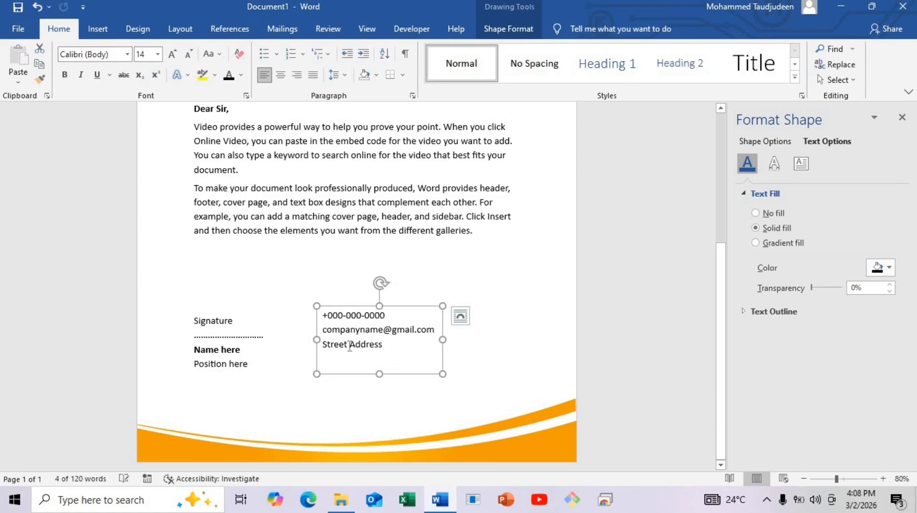
Right-align all the contact lines and set their spacing after to 6 pt
{"action": "left_click", "coordinate": [349, 344]}
{"action": "key", "text": "ctrl+a"}
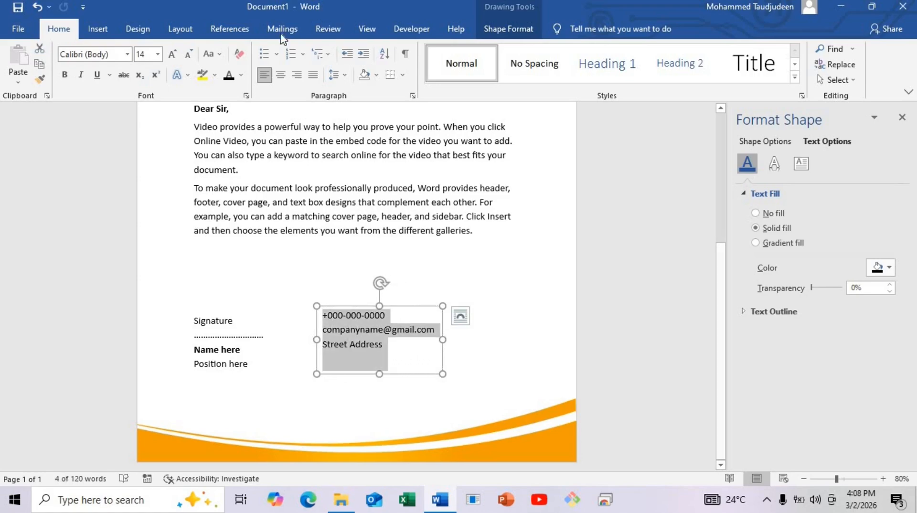
{"action": "left_click", "coordinate": [297, 75]}
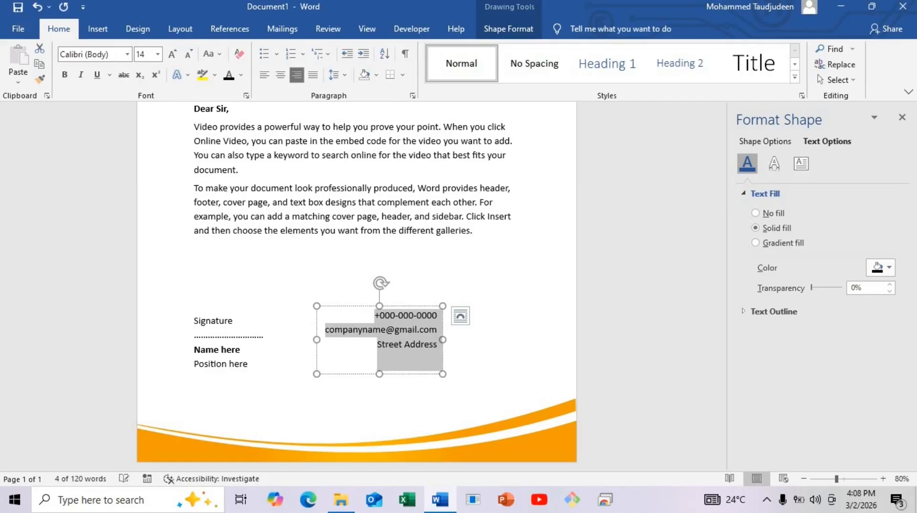
{"action": "left_click", "coordinate": [167, 30]}
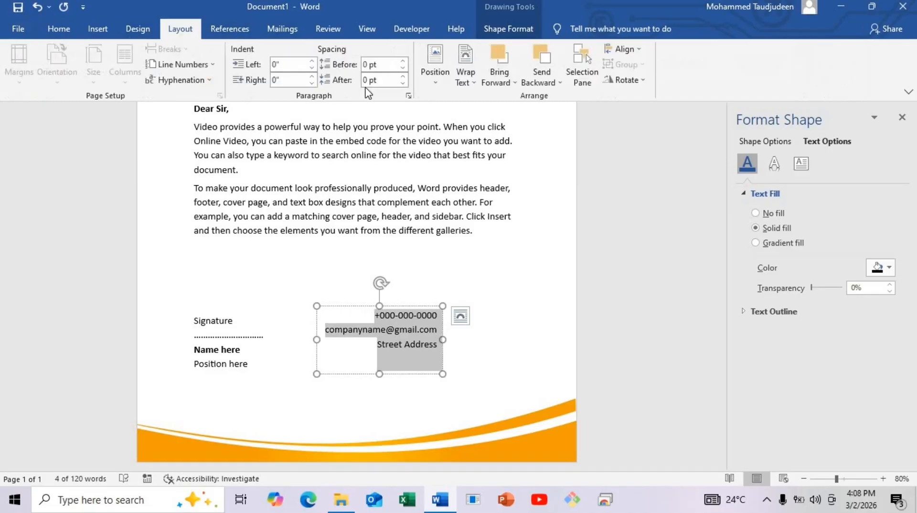
{"action": "left_click", "coordinate": [403, 77]}
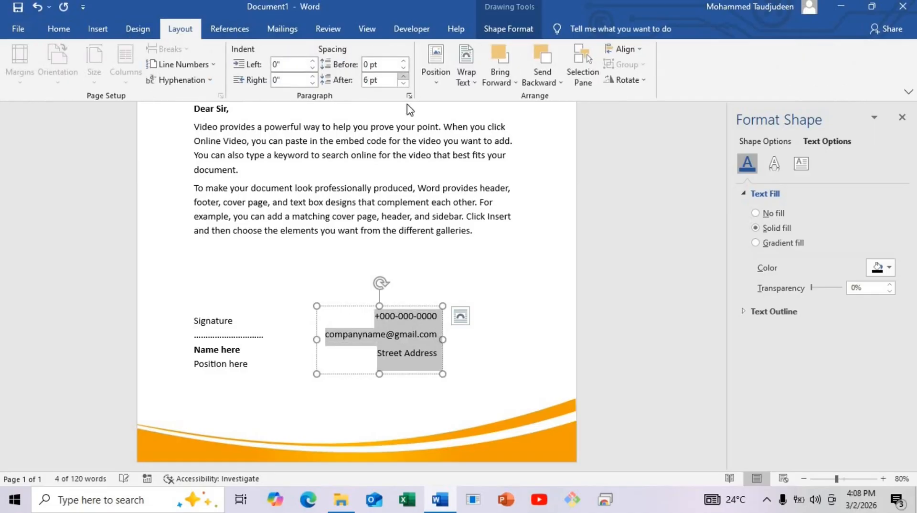
Move the contact details box slightly lower and to the right of its place beside the signature block
{"action": "left_click", "coordinate": [399, 316]}
{"action": "mouse_move", "coordinate": [443, 374]}
{"action": "left_mouse_down"}
{"action": "mouse_move", "coordinate": [440, 365]}
{"action": "mouse_move", "coordinate": [435, 384]}
{"action": "left_mouse_up"}
{"action": "key", "text": "ctrl+Home"}
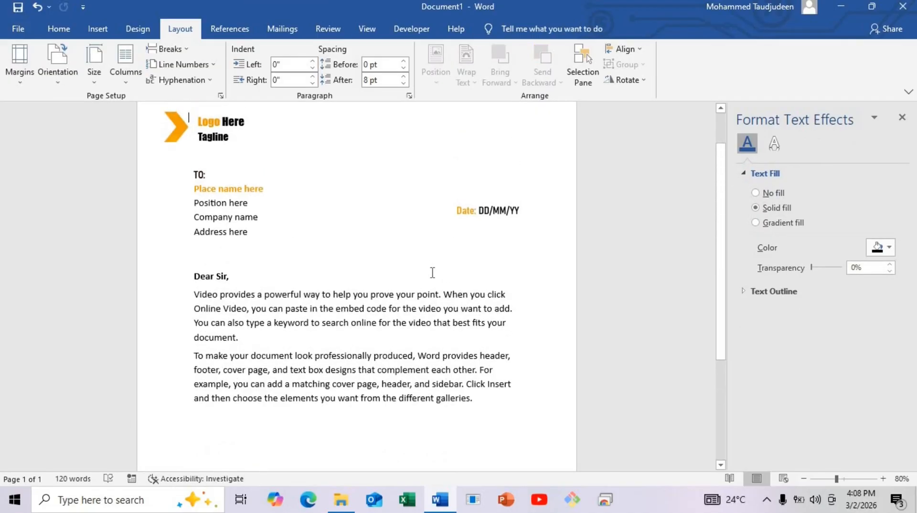
{"action": "scroll", "coordinate": [722, 253], "scroll_direction": "down", "scroll_amount": 5}
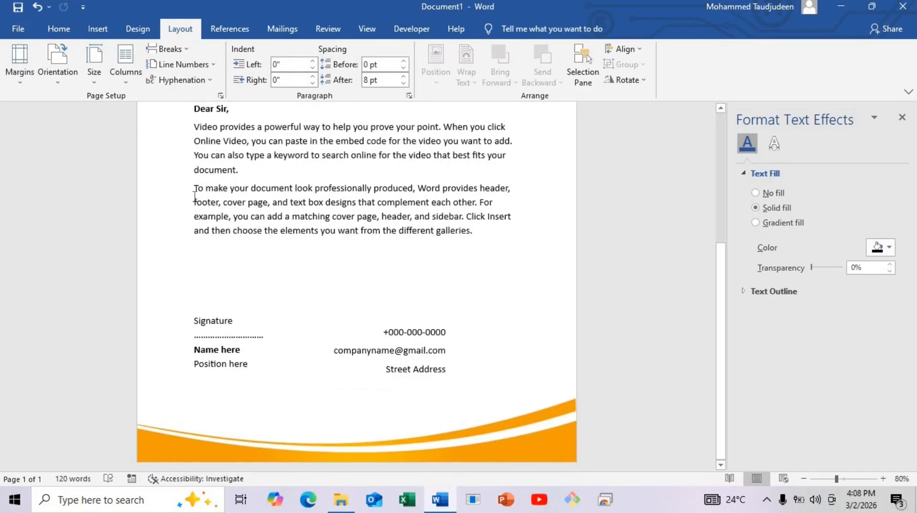
Insert the black phone picture from this device and set the letter body box's text wrapping to Through
{"action": "left_click", "coordinate": [98, 28]}
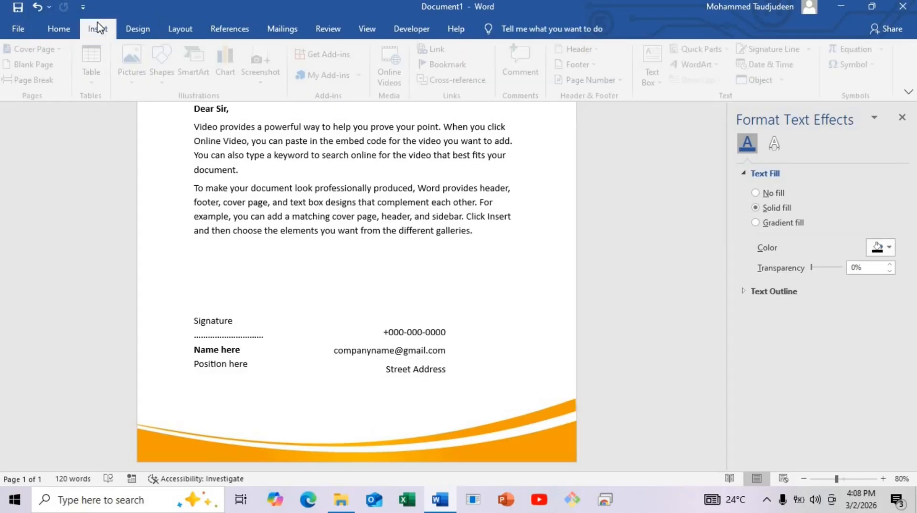
{"action": "left_click", "coordinate": [143, 83]}
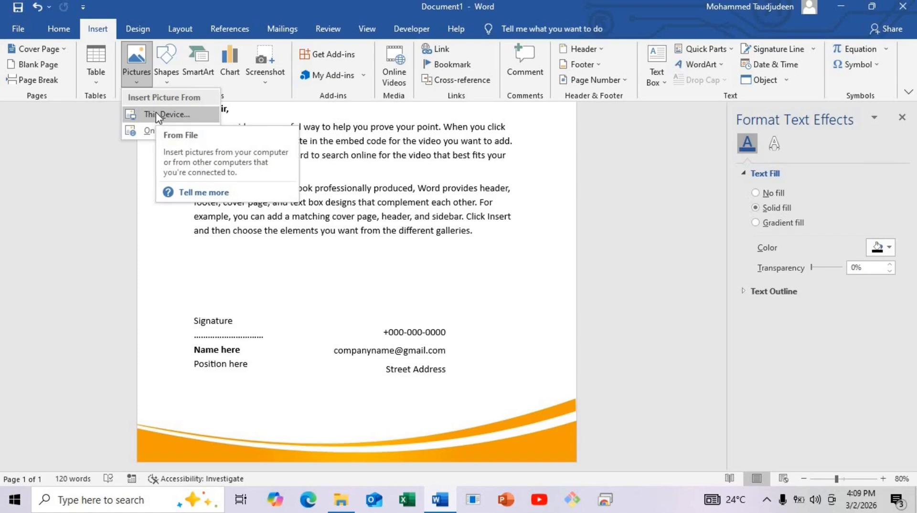
{"action": "left_click", "coordinate": [158, 114]}
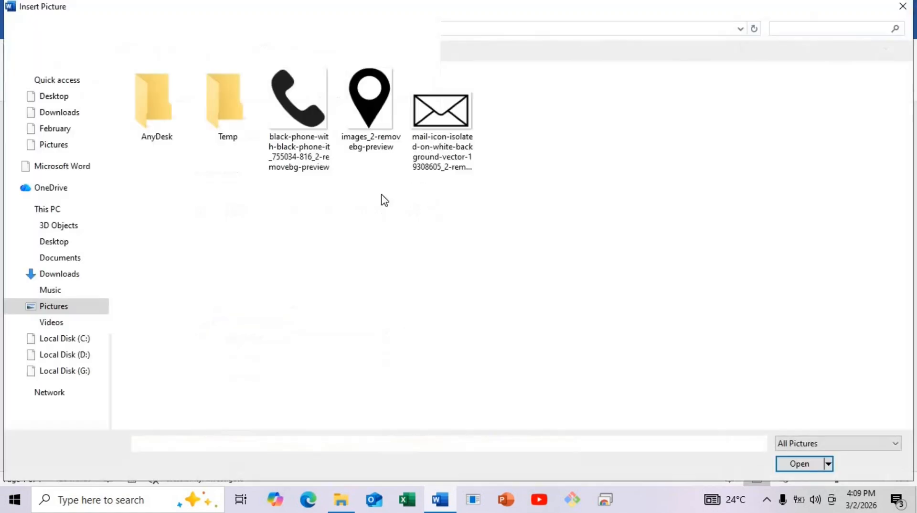
{"action": "double_click", "coordinate": [308, 125]}
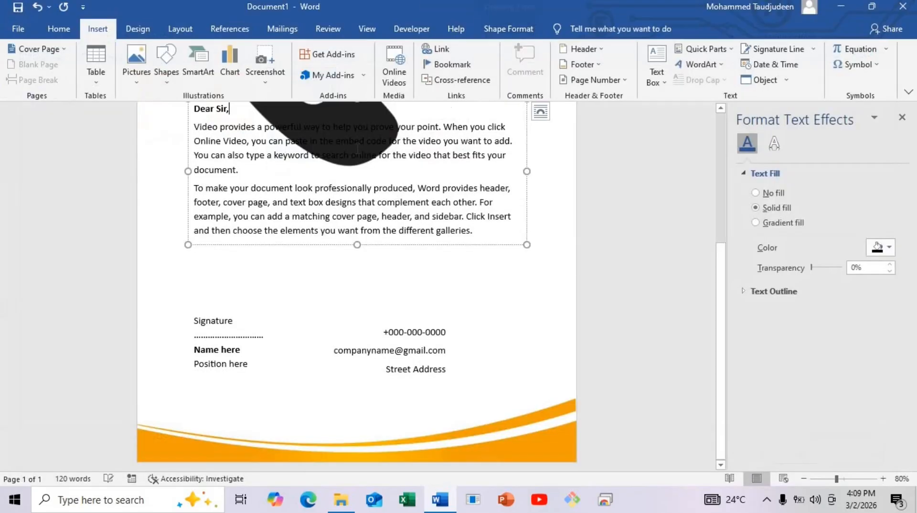
{"action": "left_click", "coordinate": [545, 111]}
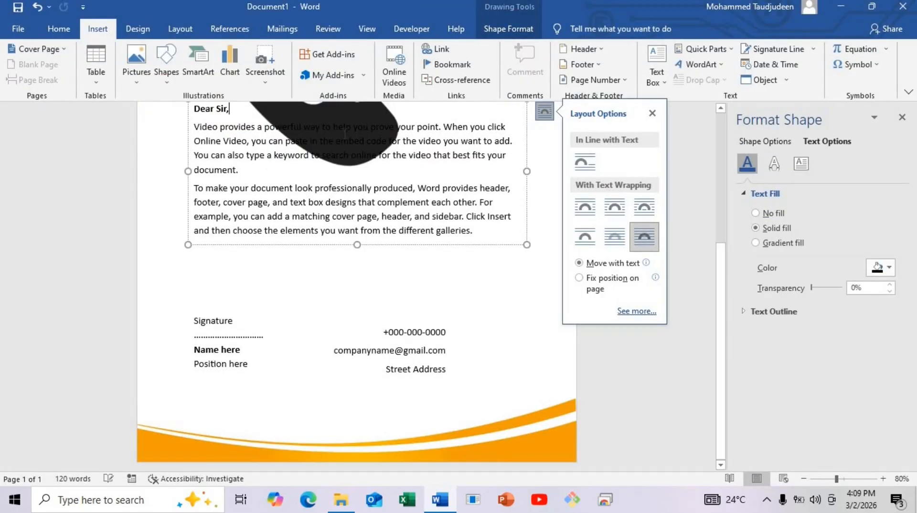
{"action": "left_click_drag", "start_coordinate": [344, 128], "coordinate": [341, 142]}
{"action": "left_click", "coordinate": [646, 214]}
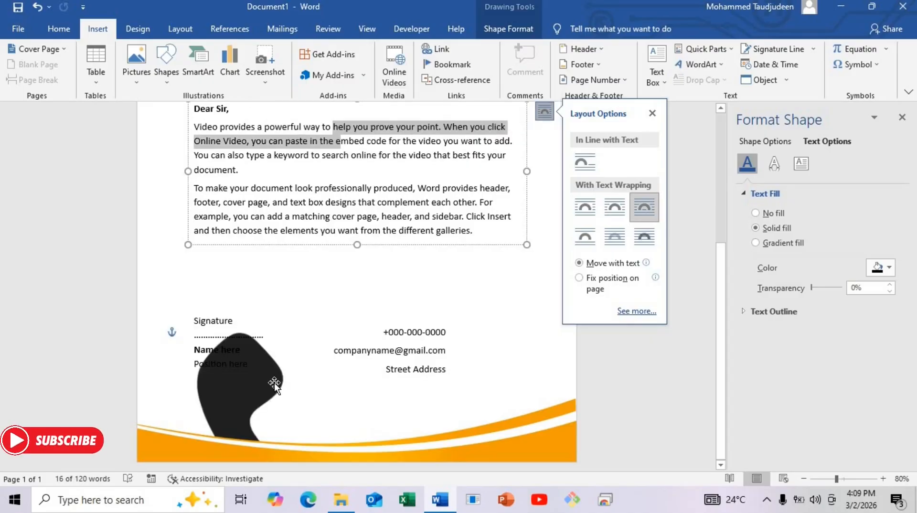
Set the phone picture in front of text, shrink it to a small icon and move it beside the contact details
{"action": "left_click", "coordinate": [274, 383]}
{"action": "left_click_drag", "start_coordinate": [274, 384], "coordinate": [312, 324]}
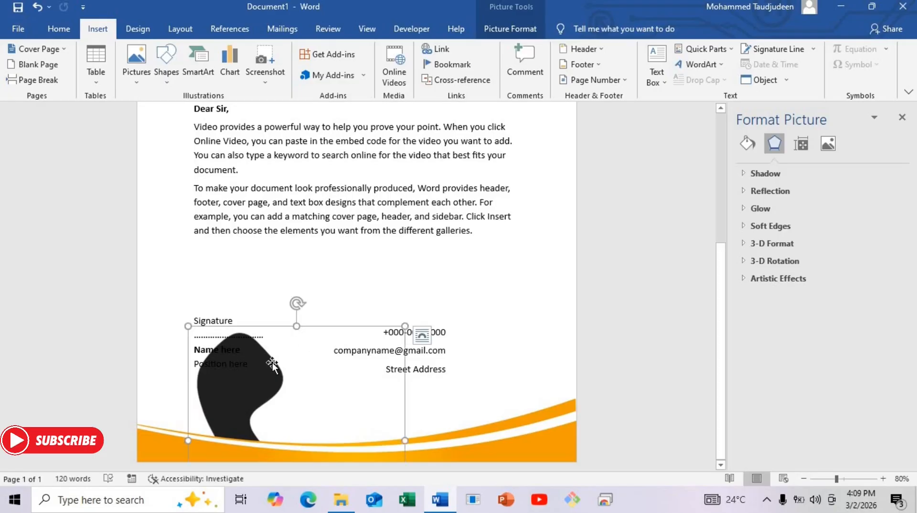
{"action": "left_click", "coordinate": [423, 335]}
{"action": "left_click", "coordinate": [523, 399]}
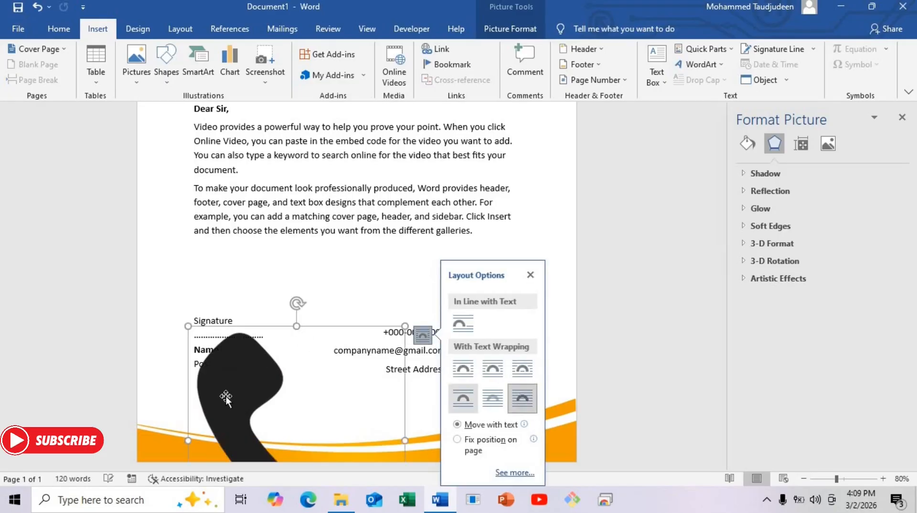
{"action": "left_click_drag", "start_coordinate": [223, 387], "coordinate": [287, 254]}
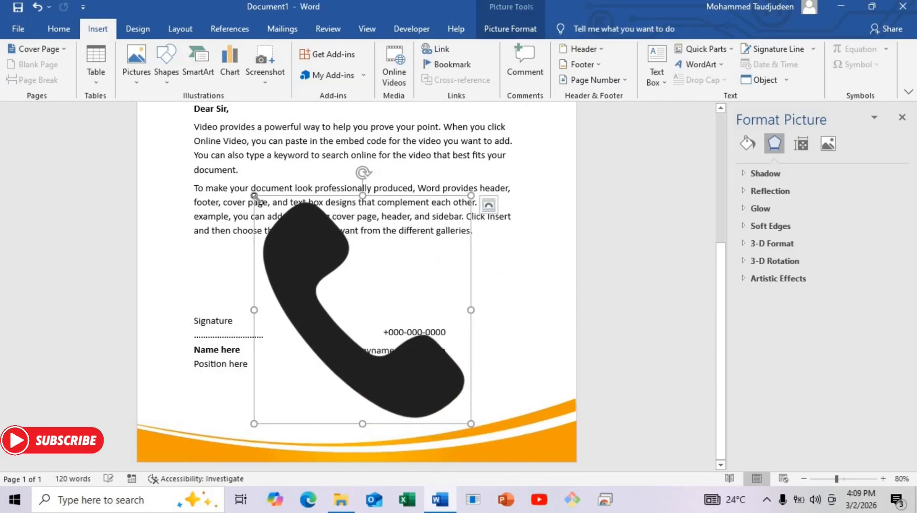
{"action": "left_click_drag", "start_coordinate": [254, 196], "coordinate": [481, 401]}
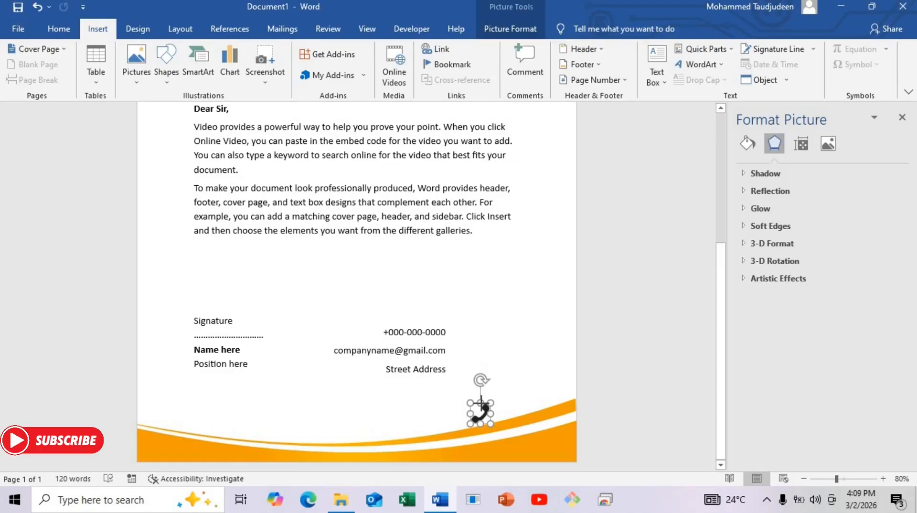
{"action": "left_click_drag", "start_coordinate": [468, 354], "coordinate": [502, 352]}
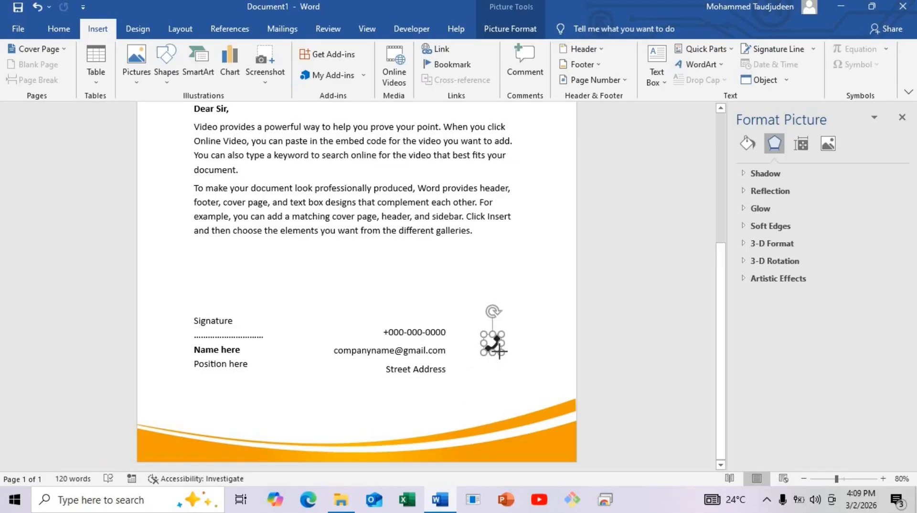
Move the phone icon toward the page's right margin and shift the contact details box right until it sits next to the icon
{"action": "left_click", "coordinate": [884, 479]}
{"action": "left_click", "coordinate": [884, 479]}
{"action": "left_click", "coordinate": [884, 478]}
{"action": "left_click", "coordinate": [883, 479]}
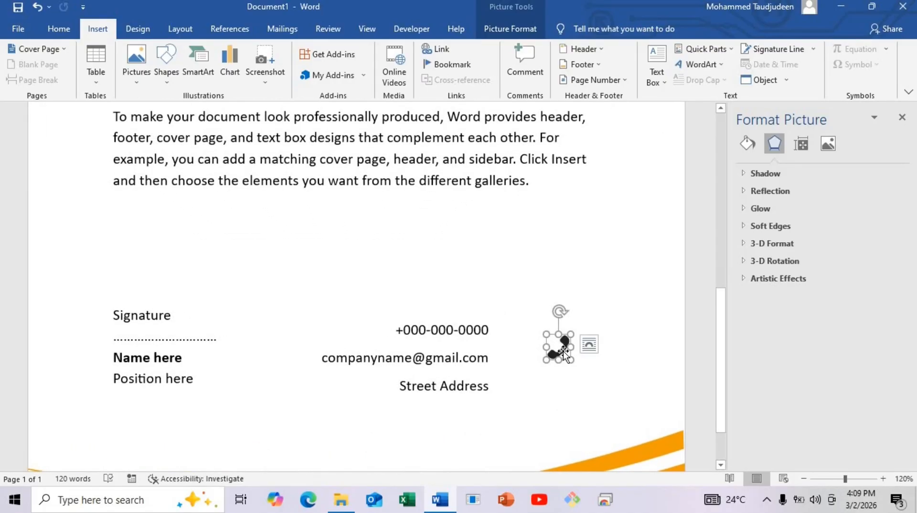
{"action": "left_click_drag", "start_coordinate": [564, 352], "coordinate": [593, 334]}
{"action": "left_click", "coordinate": [485, 333]}
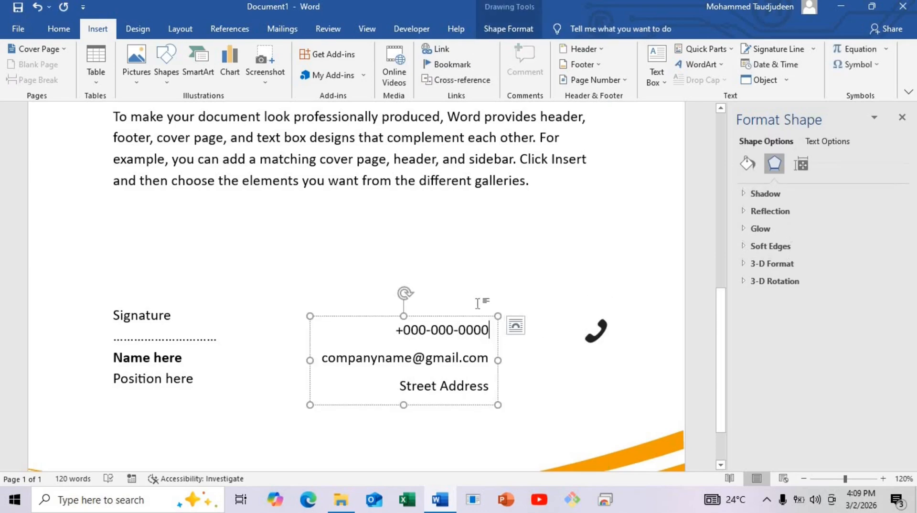
{"action": "left_click_drag", "start_coordinate": [536, 319], "coordinate": [614, 323]}
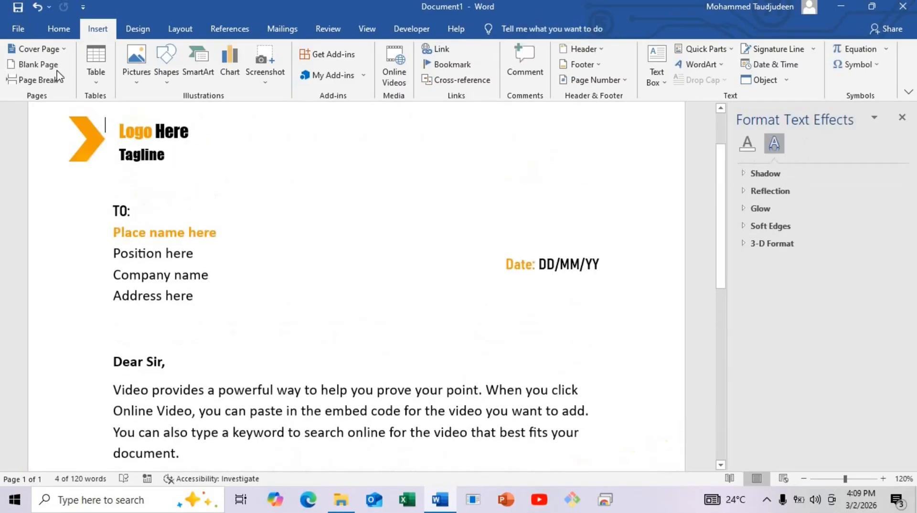
Insert the location pin picture "images_2-removebg-preview" from this device and set it in front of text
{"action": "left_click", "coordinate": [75, 25]}
{"action": "left_click", "coordinate": [97, 30]}
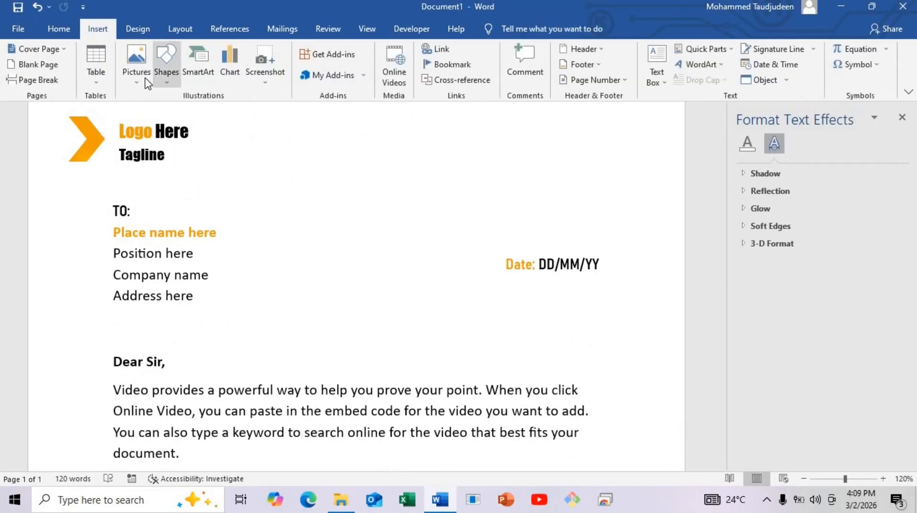
{"action": "left_click", "coordinate": [141, 81]}
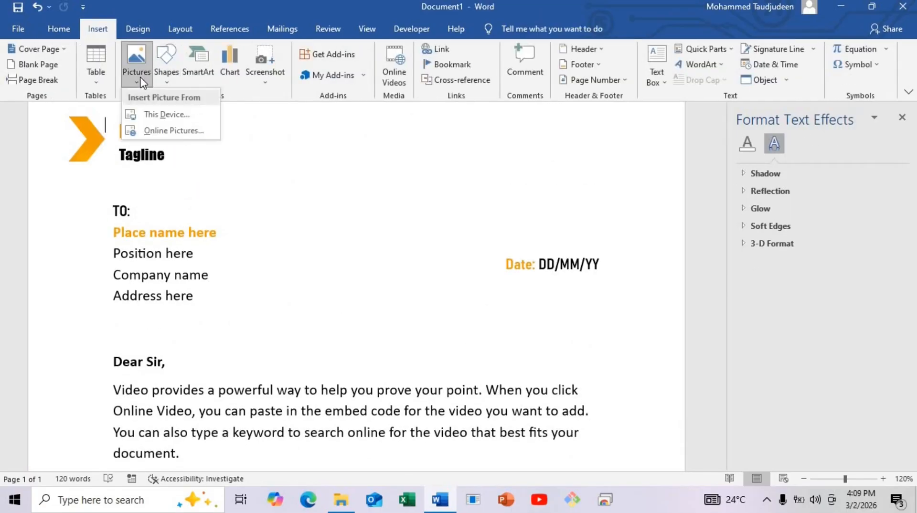
{"action": "left_click", "coordinate": [192, 114]}
{"action": "left_click", "coordinate": [386, 113]}
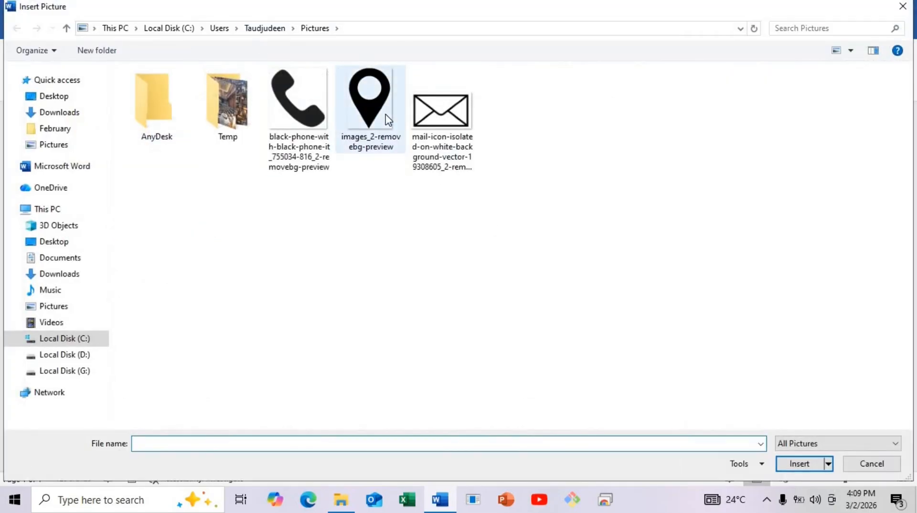
{"action": "double_click", "coordinate": [385, 114]}
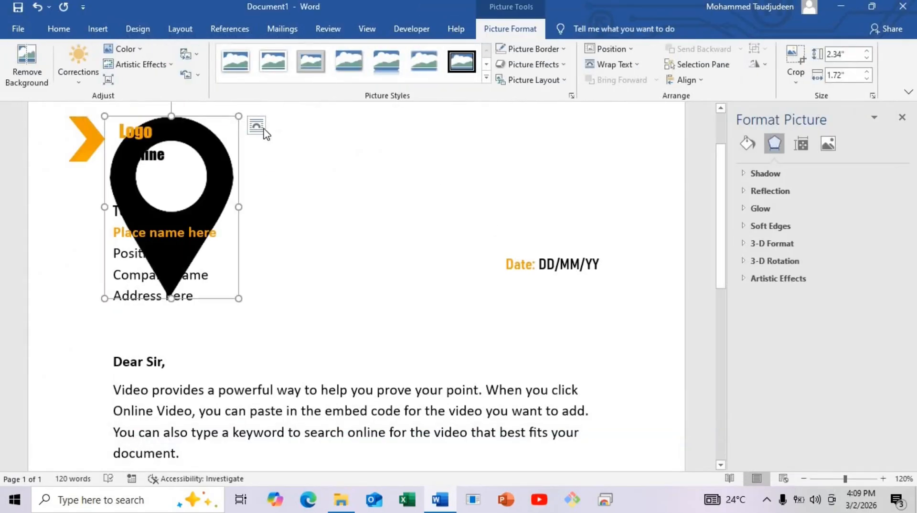
{"action": "left_click", "coordinate": [263, 129]}
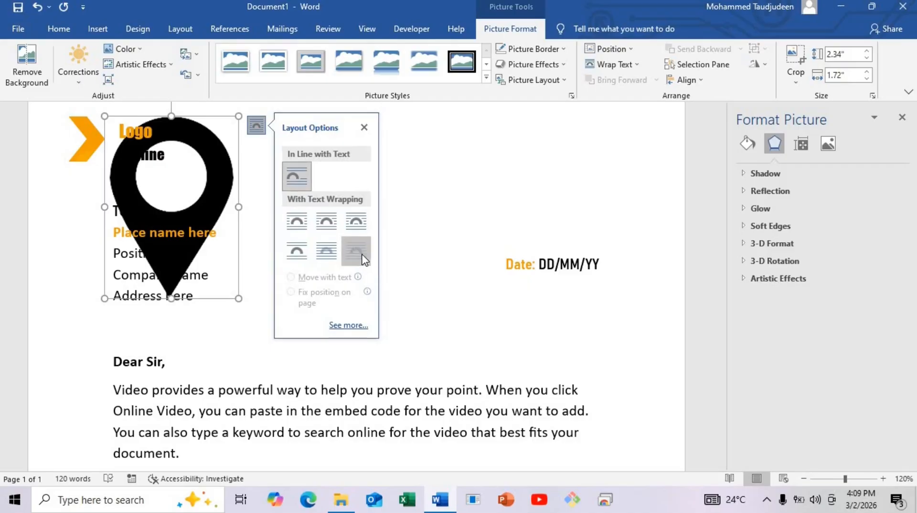
{"action": "left_click", "coordinate": [363, 260]}
{"action": "left_click_drag", "start_coordinate": [444, 247], "coordinate": [447, 256]}
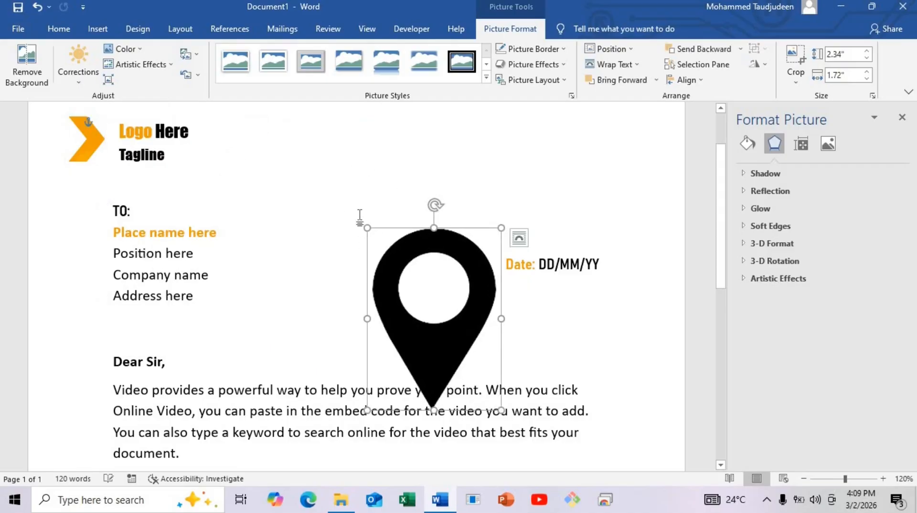
Shrink the location pin to a small icon and place it beside the "Street Address" line
{"action": "left_click_drag", "start_coordinate": [368, 226], "coordinate": [465, 362]}
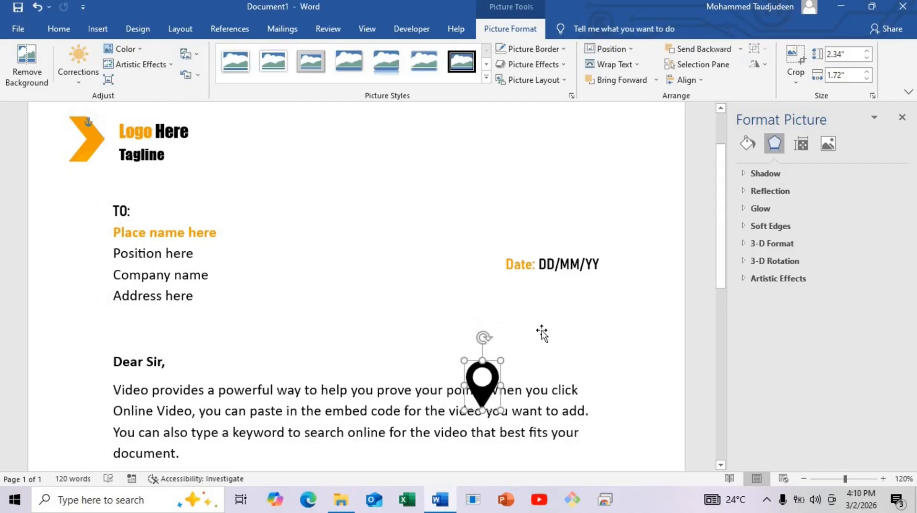
{"action": "scroll", "coordinate": [721, 378], "scroll_direction": "down", "scroll_amount": 6}
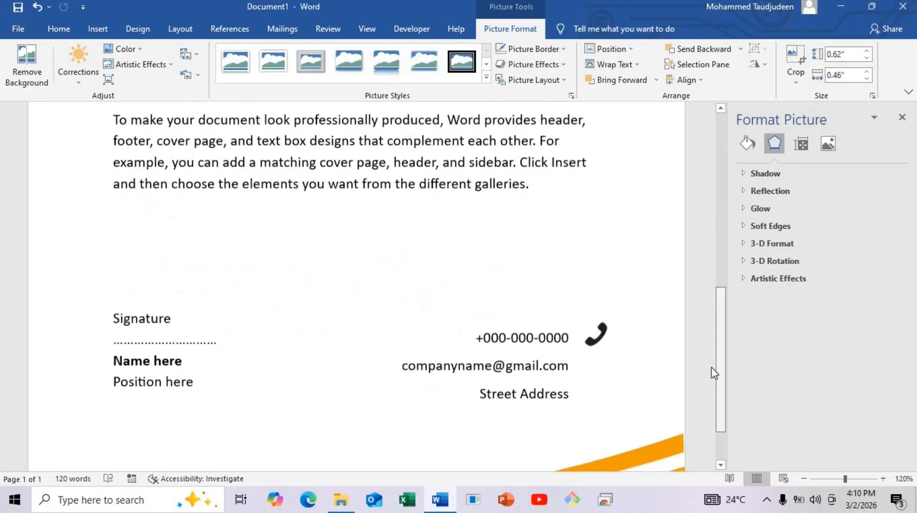
{"action": "scroll", "coordinate": [659, 307], "scroll_direction": "up", "scroll_amount": 3}
{"action": "left_click_drag", "start_coordinate": [485, 151], "coordinate": [608, 400]}
{"action": "scroll", "coordinate": [726, 409], "scroll_direction": "down", "scroll_amount": 3}
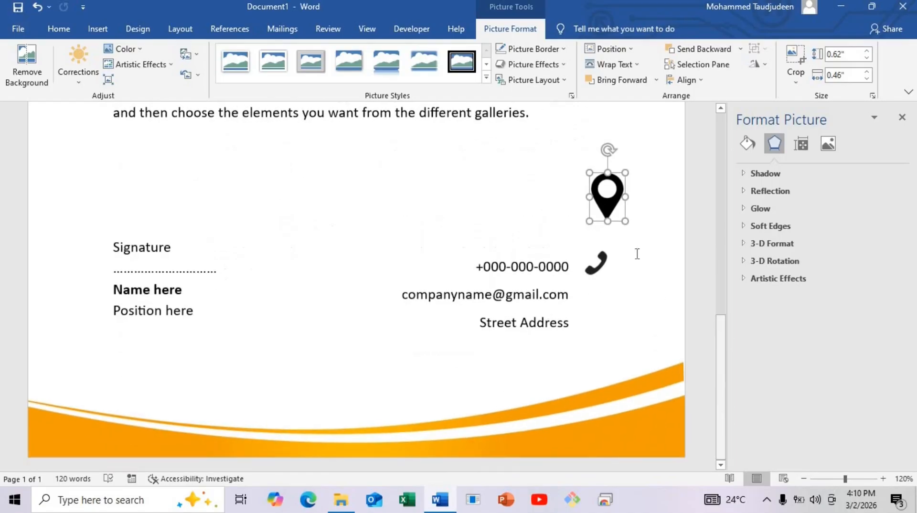
{"action": "left_click_drag", "start_coordinate": [585, 273], "coordinate": [592, 321]}
{"action": "left_click", "coordinate": [517, 214]}
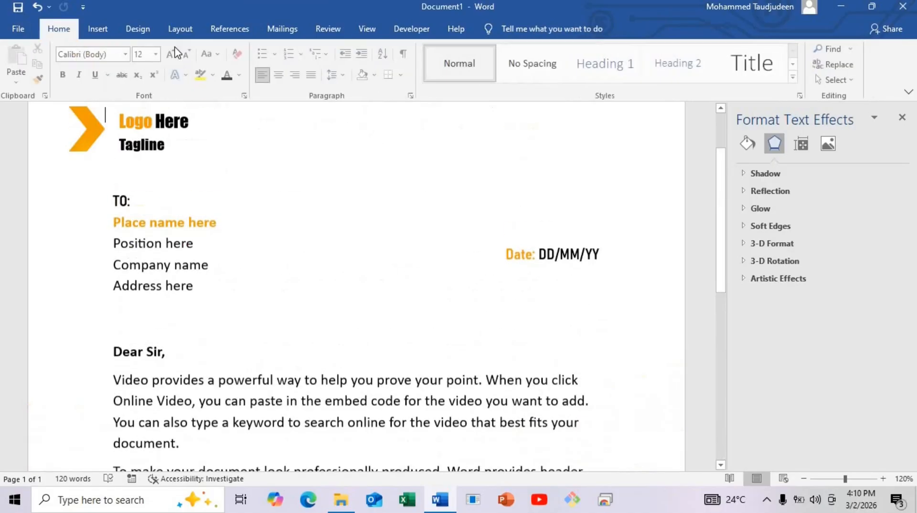
Insert the mail envelope picture from this device and set it in front of text
{"action": "left_click", "coordinate": [111, 32]}
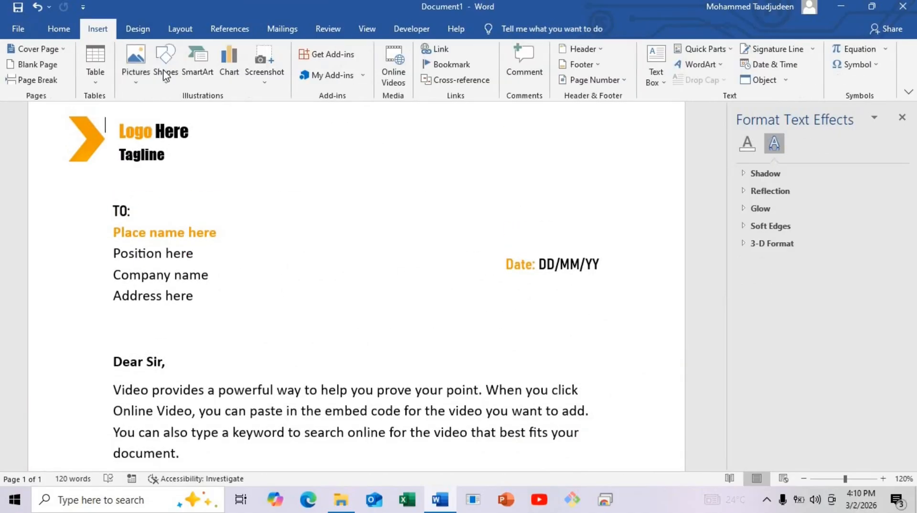
{"action": "left_click", "coordinate": [136, 62]}
{"action": "left_click", "coordinate": [163, 113]}
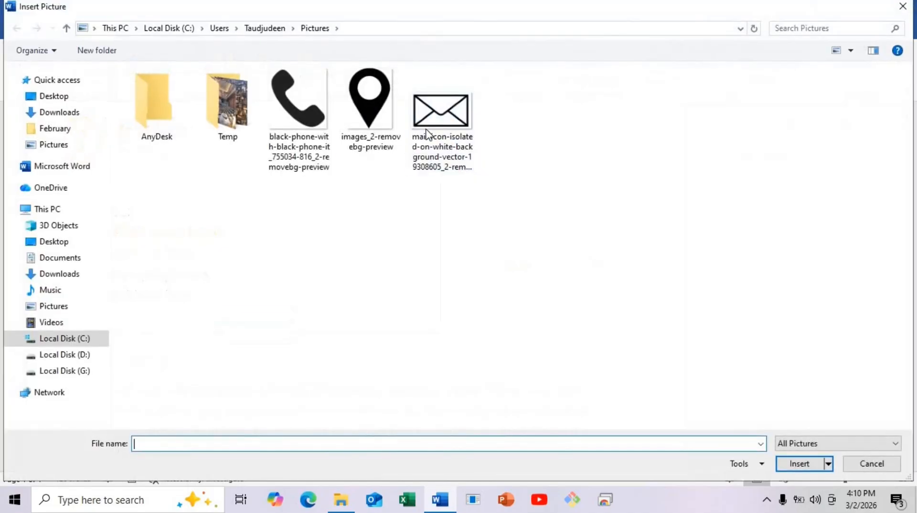
{"action": "double_click", "coordinate": [442, 113]}
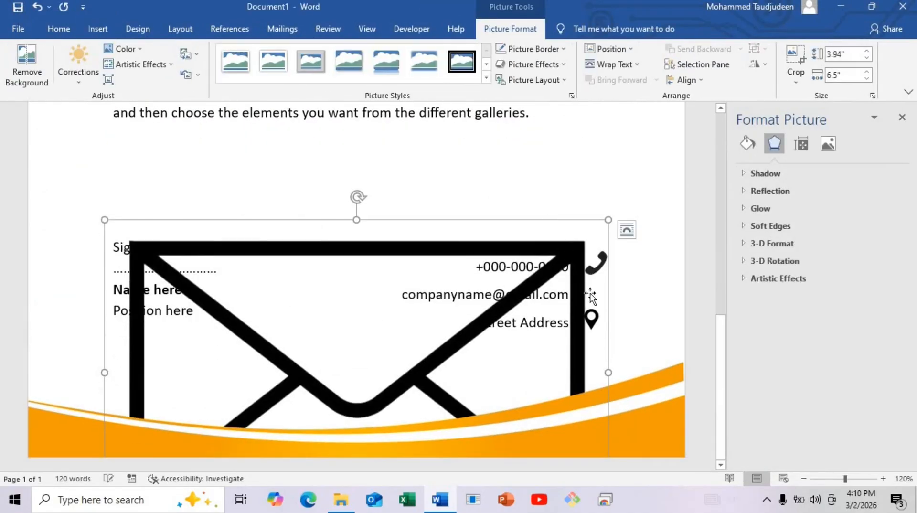
{"action": "left_click", "coordinate": [626, 231]}
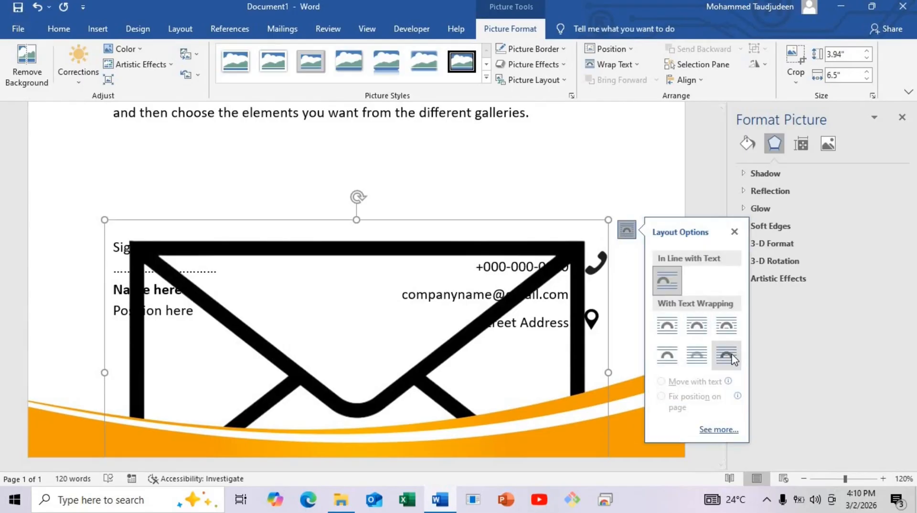
{"action": "left_click", "coordinate": [729, 356]}
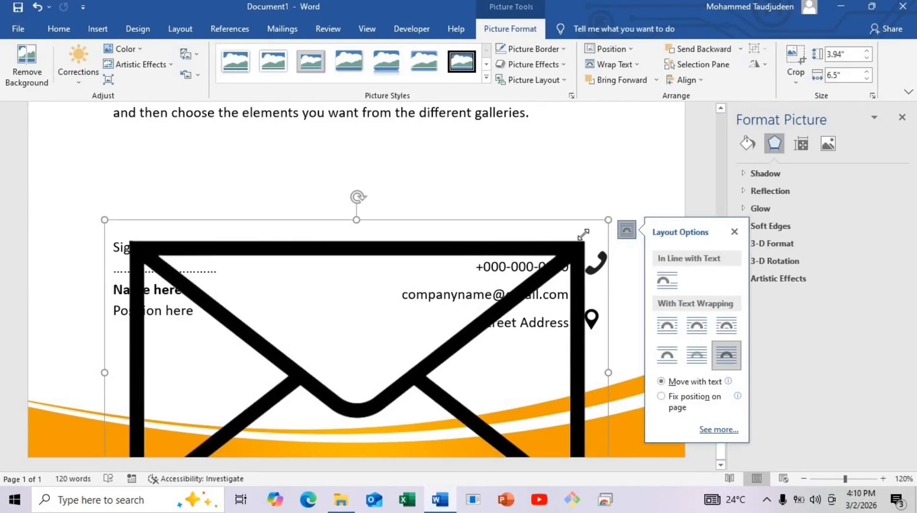
Shrink the envelope to about 0.18" by 0.31" beside the e-mail line, and align a phone icon of about 0.28" by 0.26" above it
{"action": "mouse_move", "coordinate": [583, 234]}
{"action": "left_mouse_down"}
{"action": "mouse_move", "coordinate": [352, 334]}
{"action": "mouse_move", "coordinate": [437, 205]}
{"action": "left_mouse_up"}
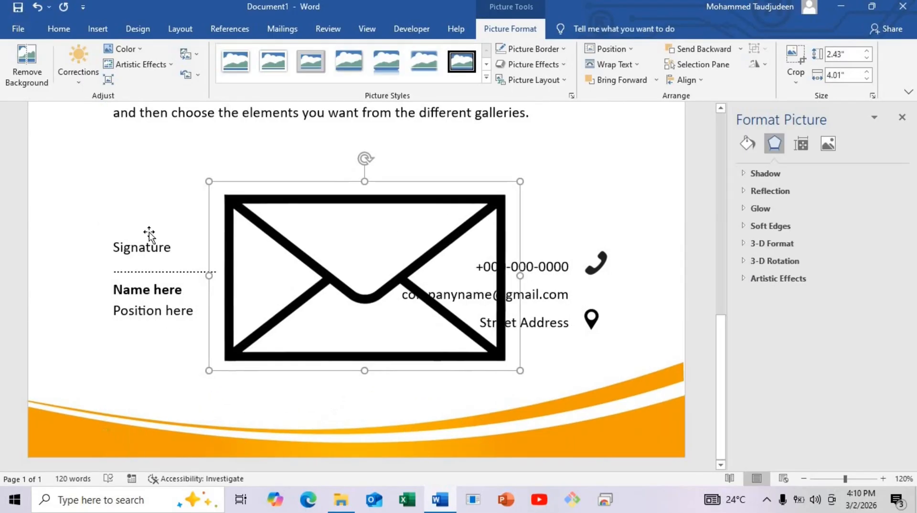
{"action": "left_click_drag", "start_coordinate": [208, 182], "coordinate": [494, 354]}
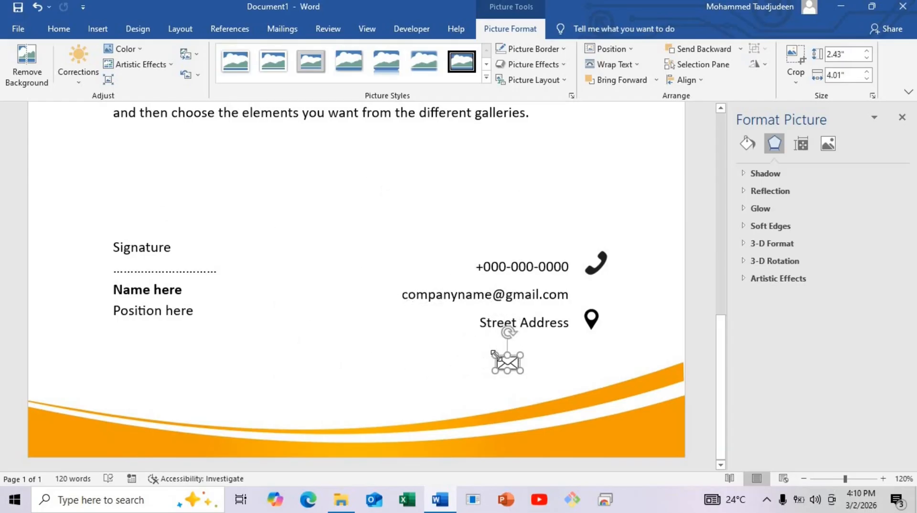
{"action": "left_click_drag", "start_coordinate": [593, 286], "coordinate": [570, 343]}
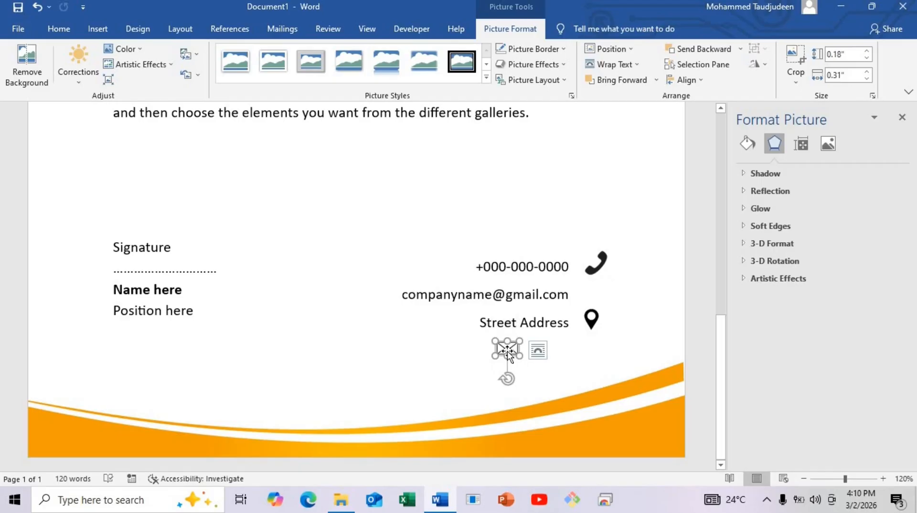
{"action": "left_click_drag", "start_coordinate": [507, 347], "coordinate": [598, 268]}
{"action": "left_click", "coordinate": [593, 271]}
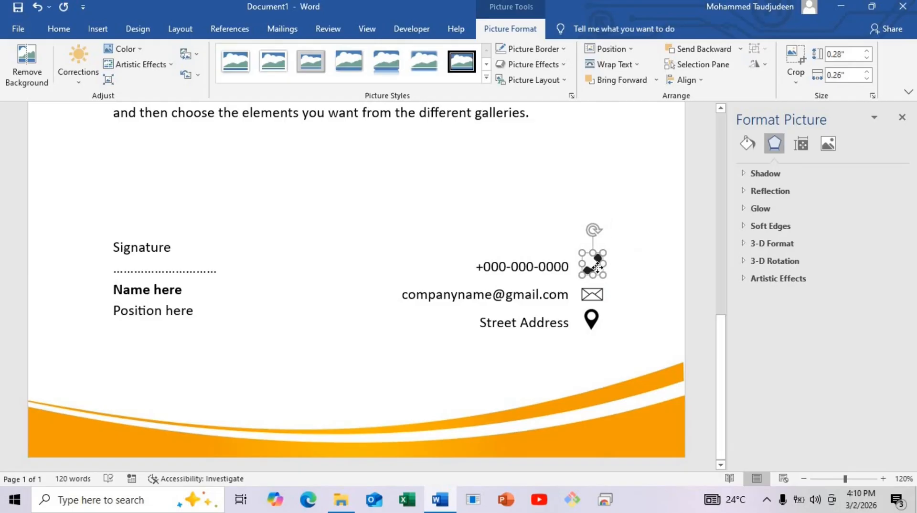
{"action": "left_click", "coordinate": [662, 280]}
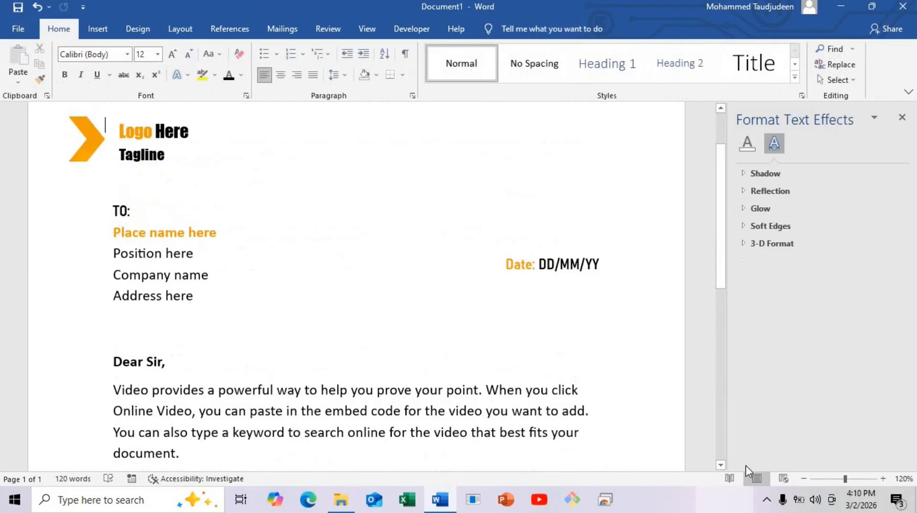
Examine the whole letterhead page, from the header and logo down to the contact icons and curved footer
{"action": "left_click", "coordinate": [804, 480]}
{"action": "left_click", "coordinate": [804, 479]}
{"action": "left_click", "coordinate": [804, 480]}
{"action": "left_click", "coordinate": [805, 480]}
{"action": "left_click", "coordinate": [804, 480]}
{"action": "left_click", "coordinate": [804, 479]}
{"action": "left_click", "coordinate": [804, 480]}
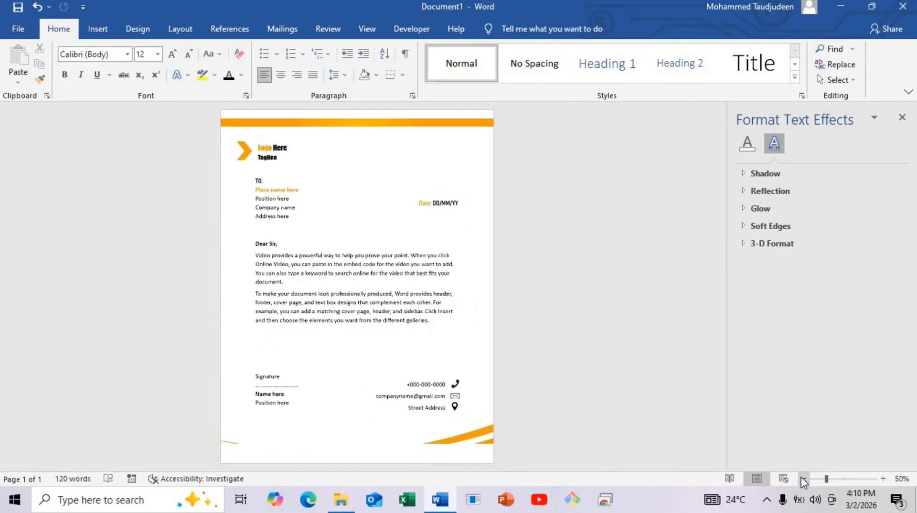
{"action": "left_click", "coordinate": [804, 480]}
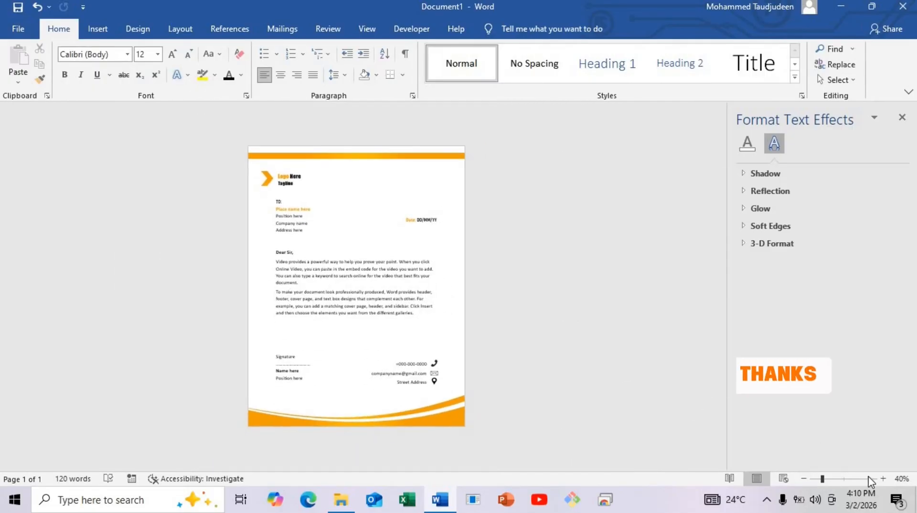
{"action": "left_click", "coordinate": [884, 479]}
{"action": "left_click", "coordinate": [885, 479]}
{"action": "left_click", "coordinate": [884, 479]}
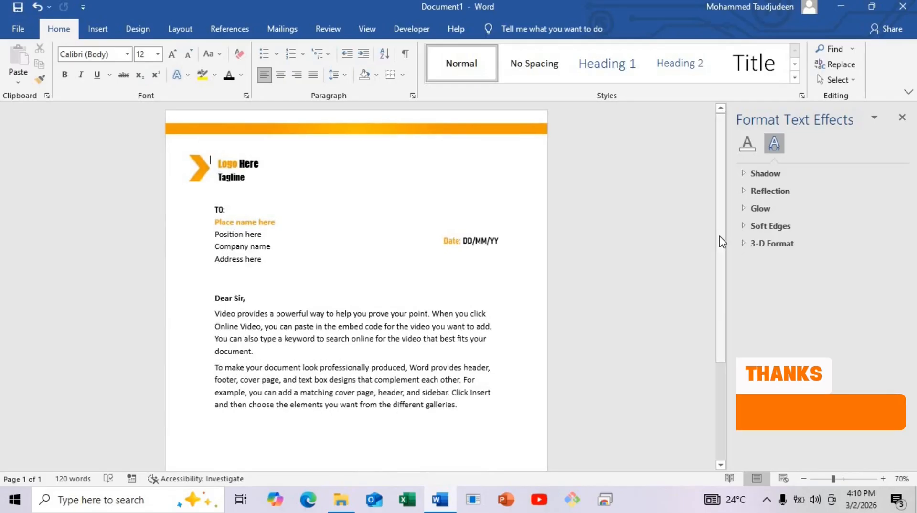